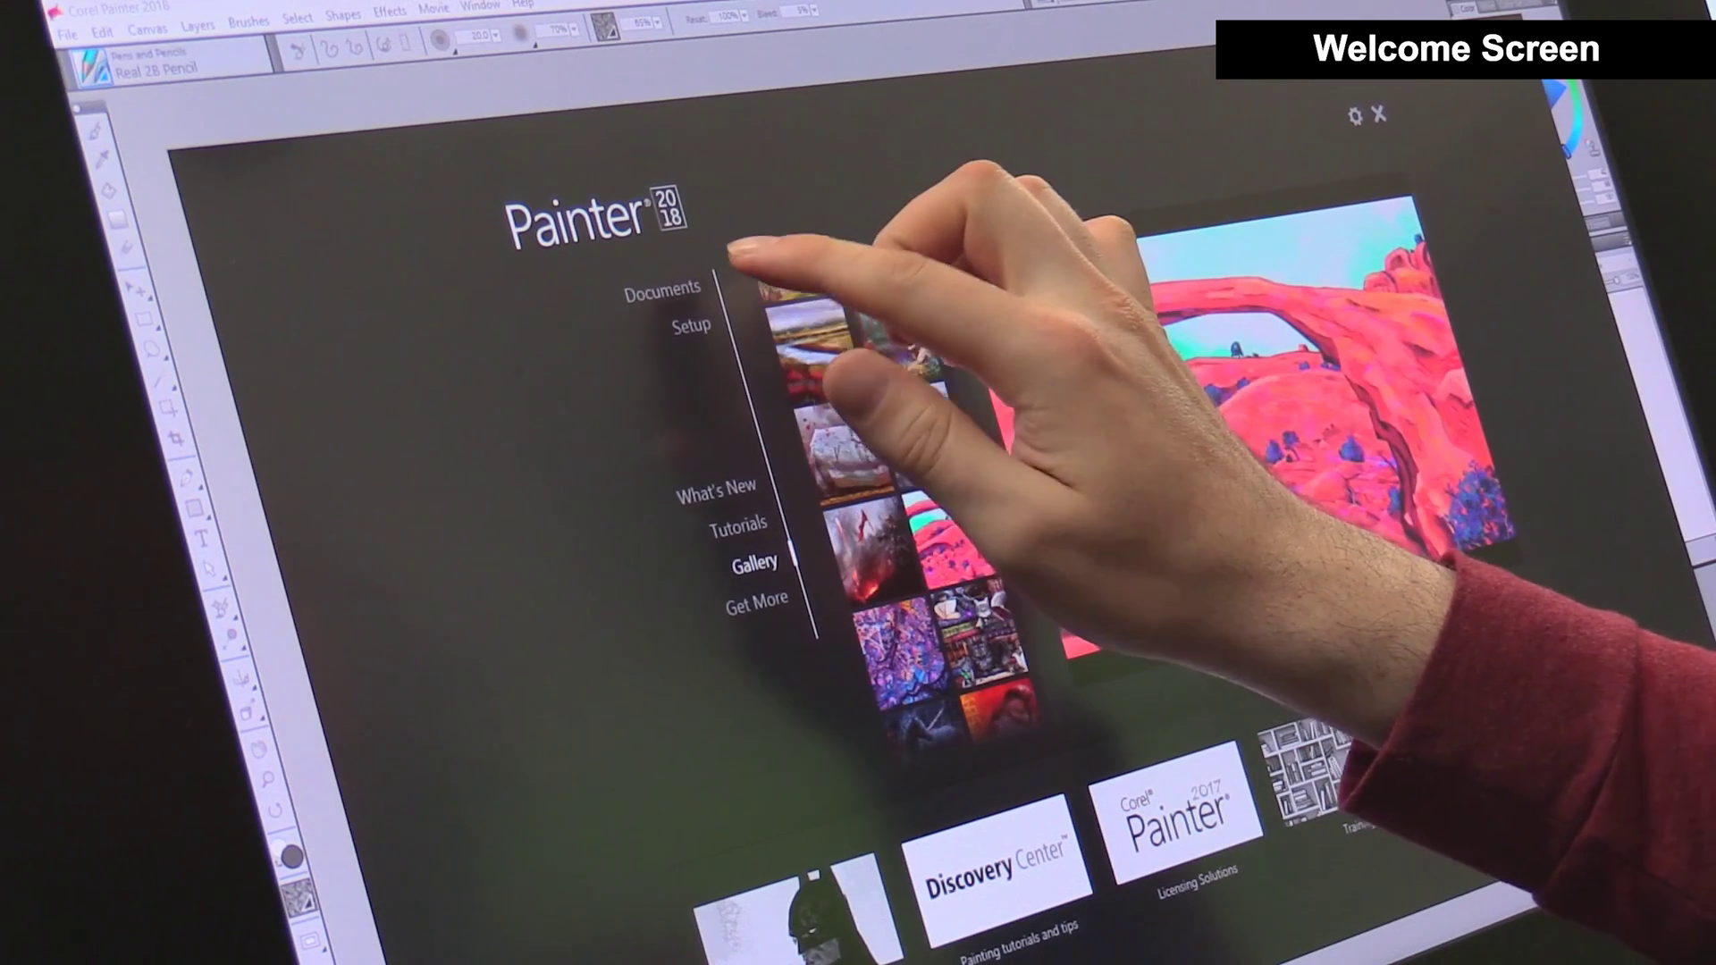
Step: Start a new document from the Welcome Screen's Documents section, browsing the Setup and Tutorials sections
{"action": "left_click", "coordinate": [671, 288]}
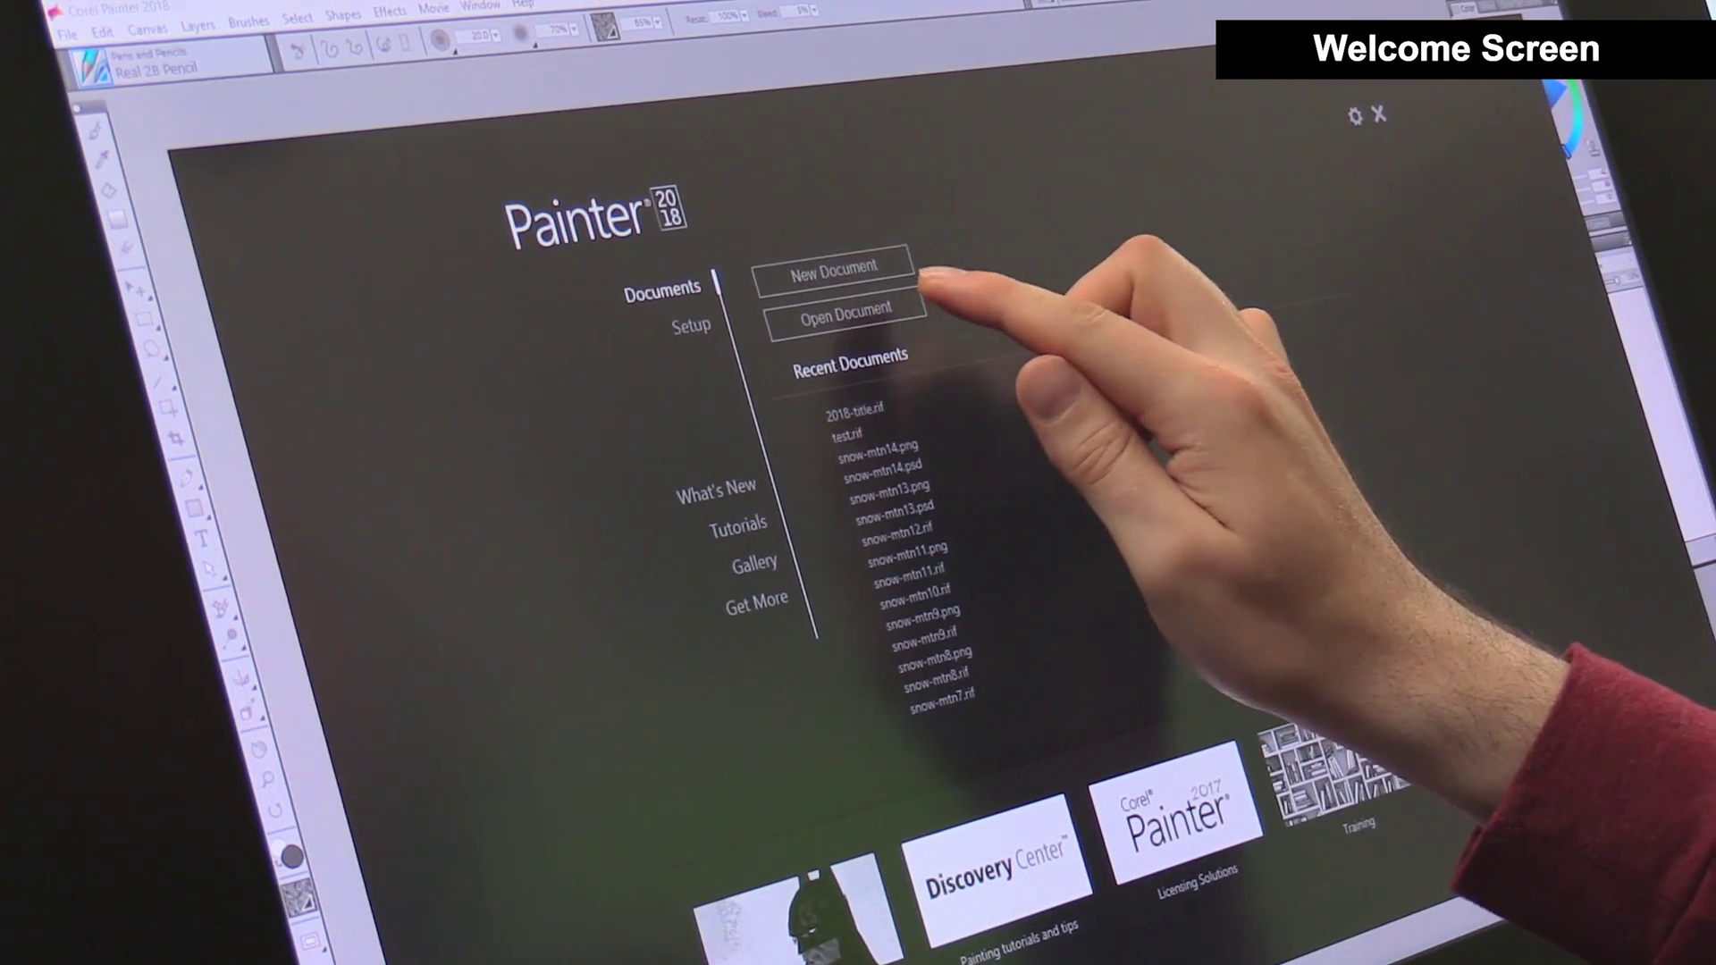
{"action": "left_click", "coordinate": [835, 268]}
{"action": "left_click", "coordinate": [690, 324]}
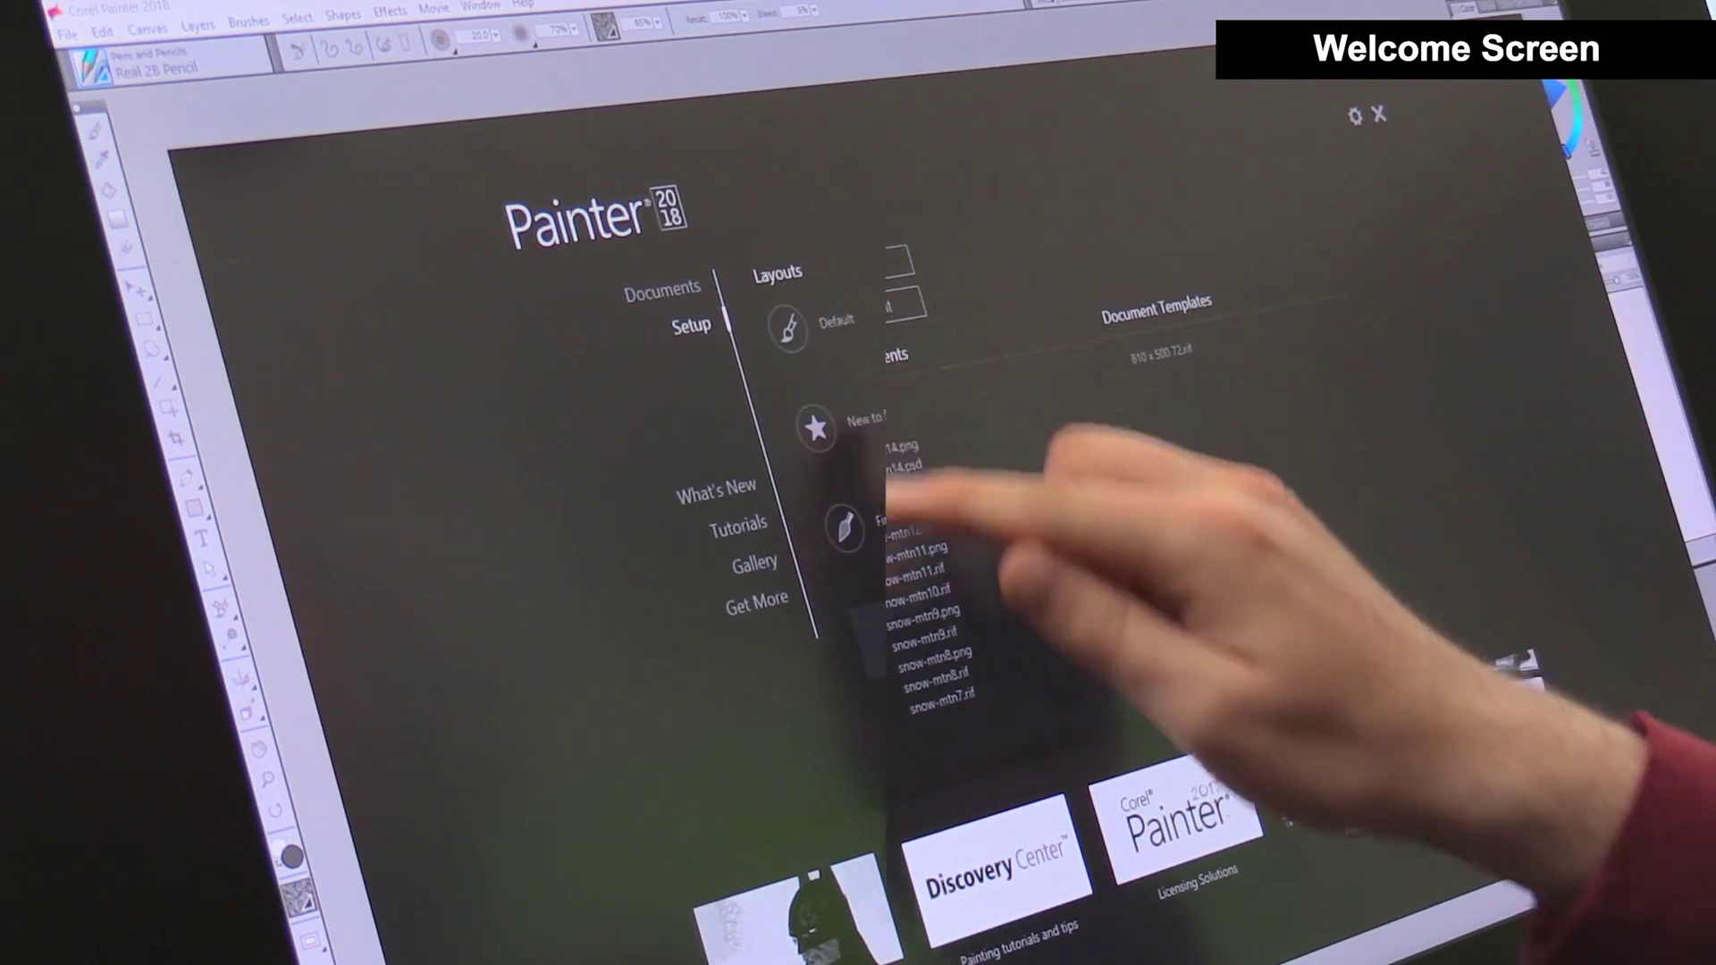
{"action": "left_click", "coordinate": [738, 525]}
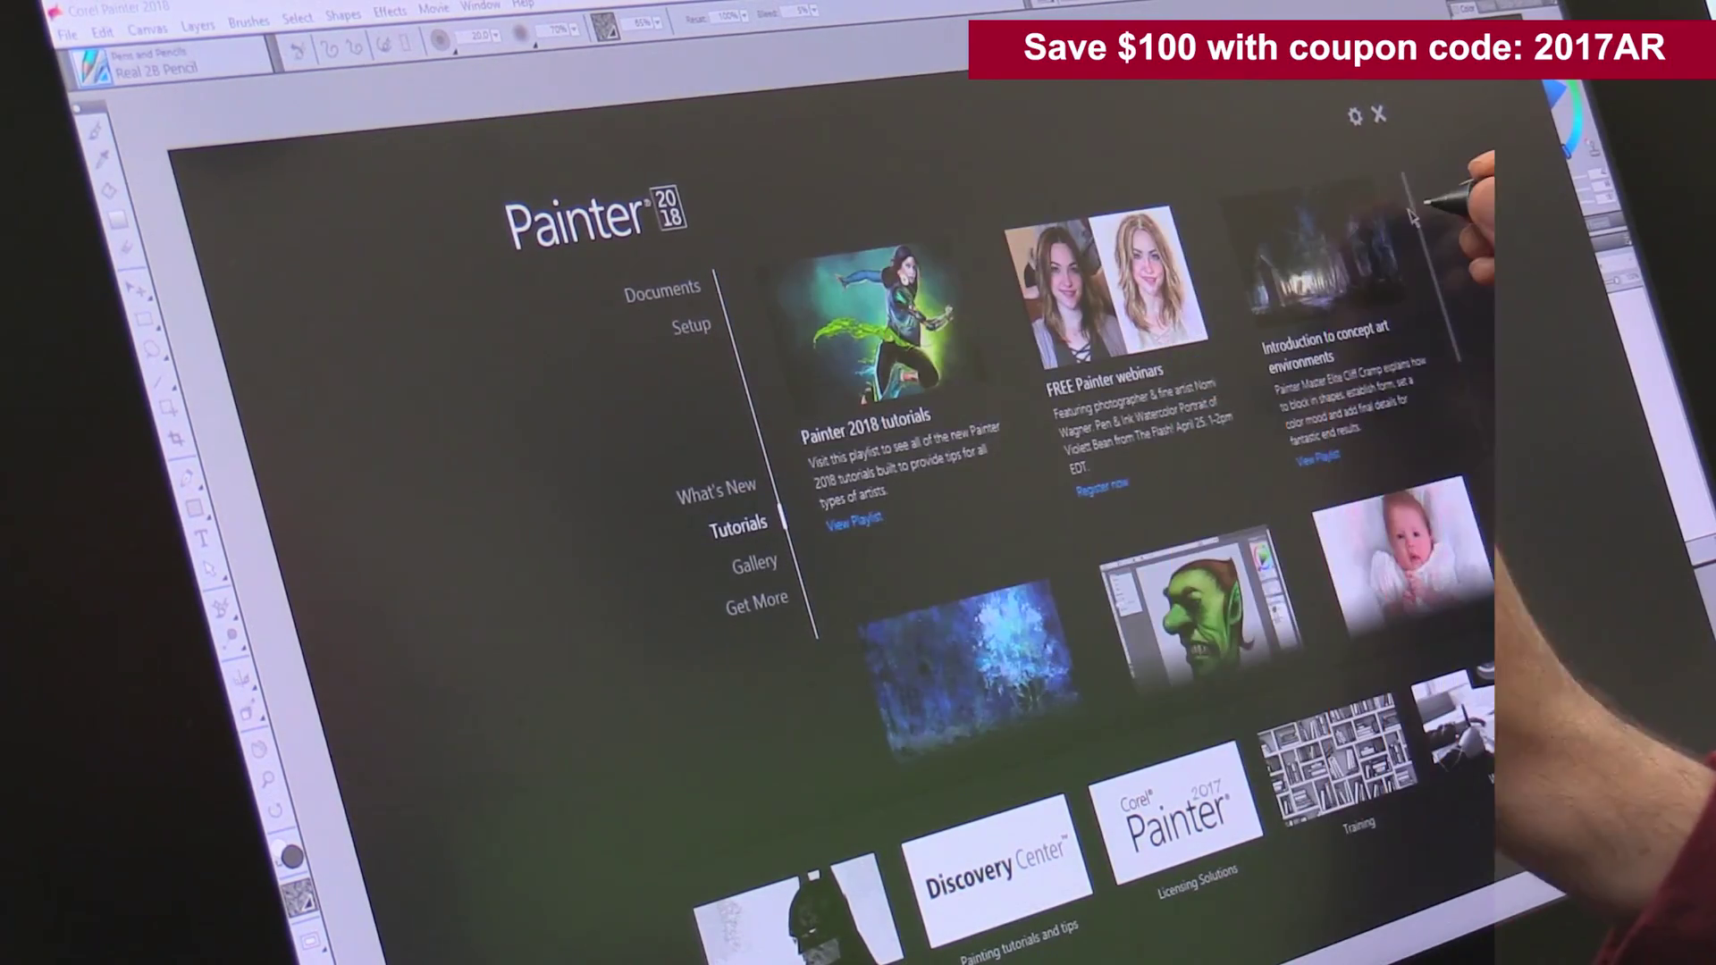
{"action": "mouse_move", "coordinate": [1436, 229]}
{"action": "left_mouse_down"}
{"action": "mouse_move", "coordinate": [1468, 409]}
{"action": "mouse_move", "coordinate": [1512, 497]}
{"action": "left_mouse_up"}
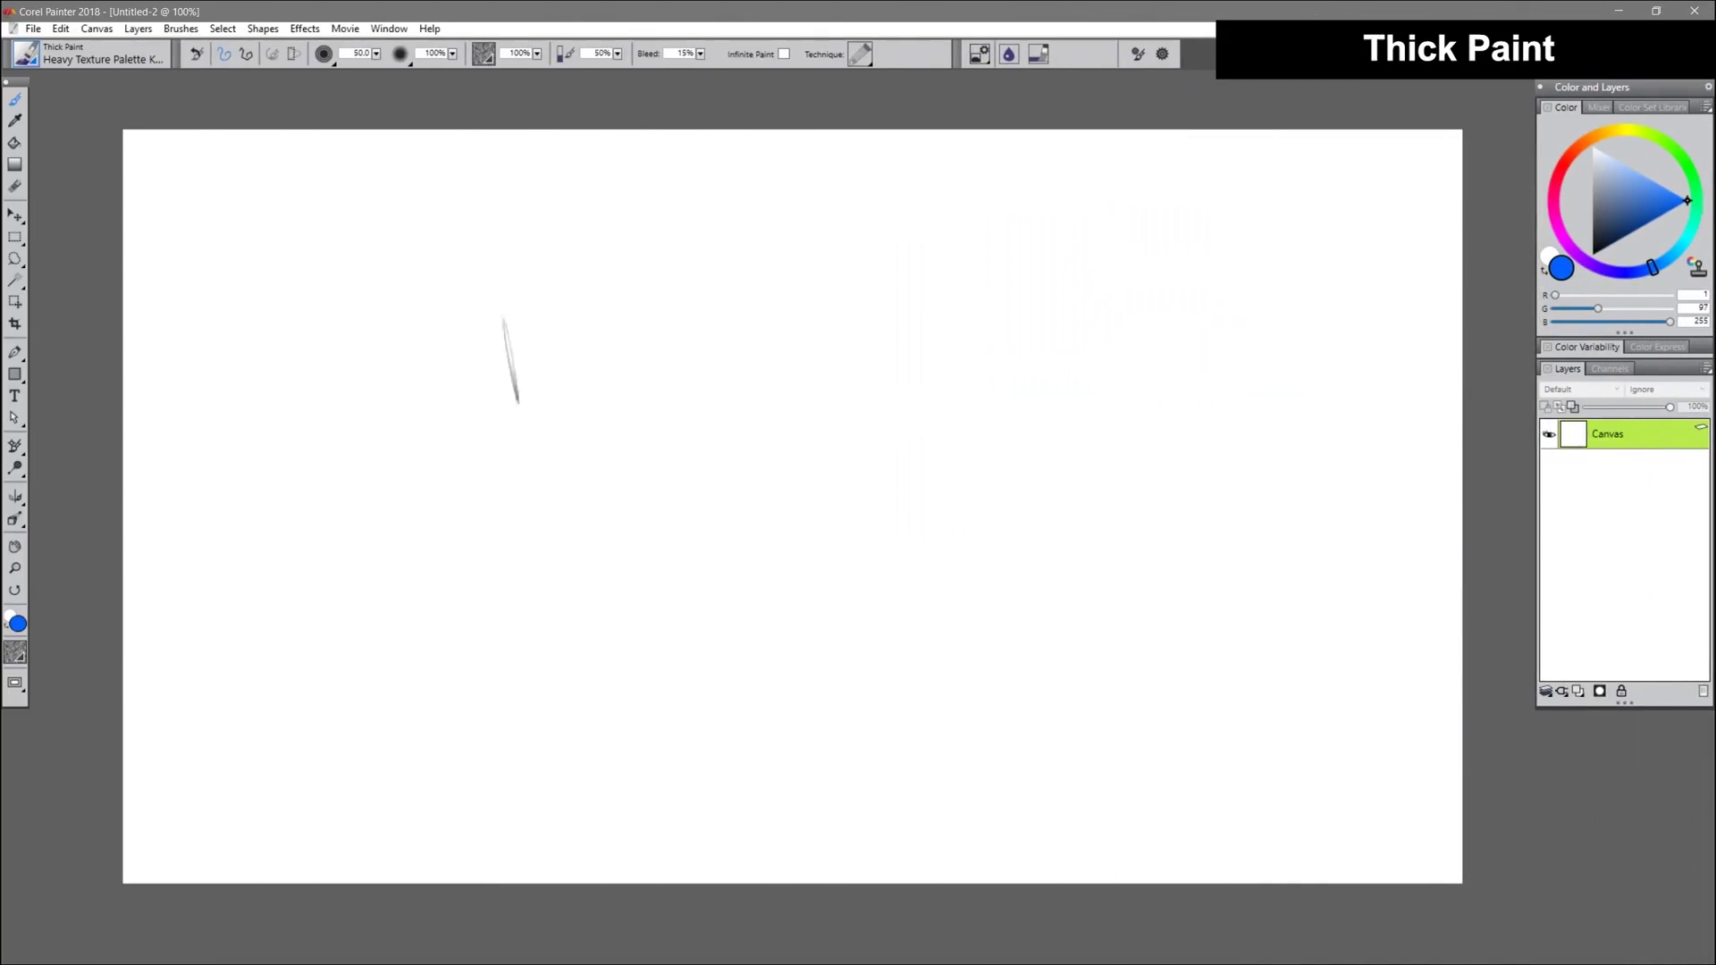
Step: Paint a row of thick blue strokes and a broad blue patch at right
{"action": "left_click_drag", "start_coordinate": [618, 329], "coordinate": [529, 590]}
{"action": "left_click_drag", "start_coordinate": [724, 322], "coordinate": [636, 596]}
{"action": "left_click_drag", "start_coordinate": [831, 343], "coordinate": [764, 591]}
{"action": "left_click_drag", "start_coordinate": [891, 402], "coordinate": [872, 536]}
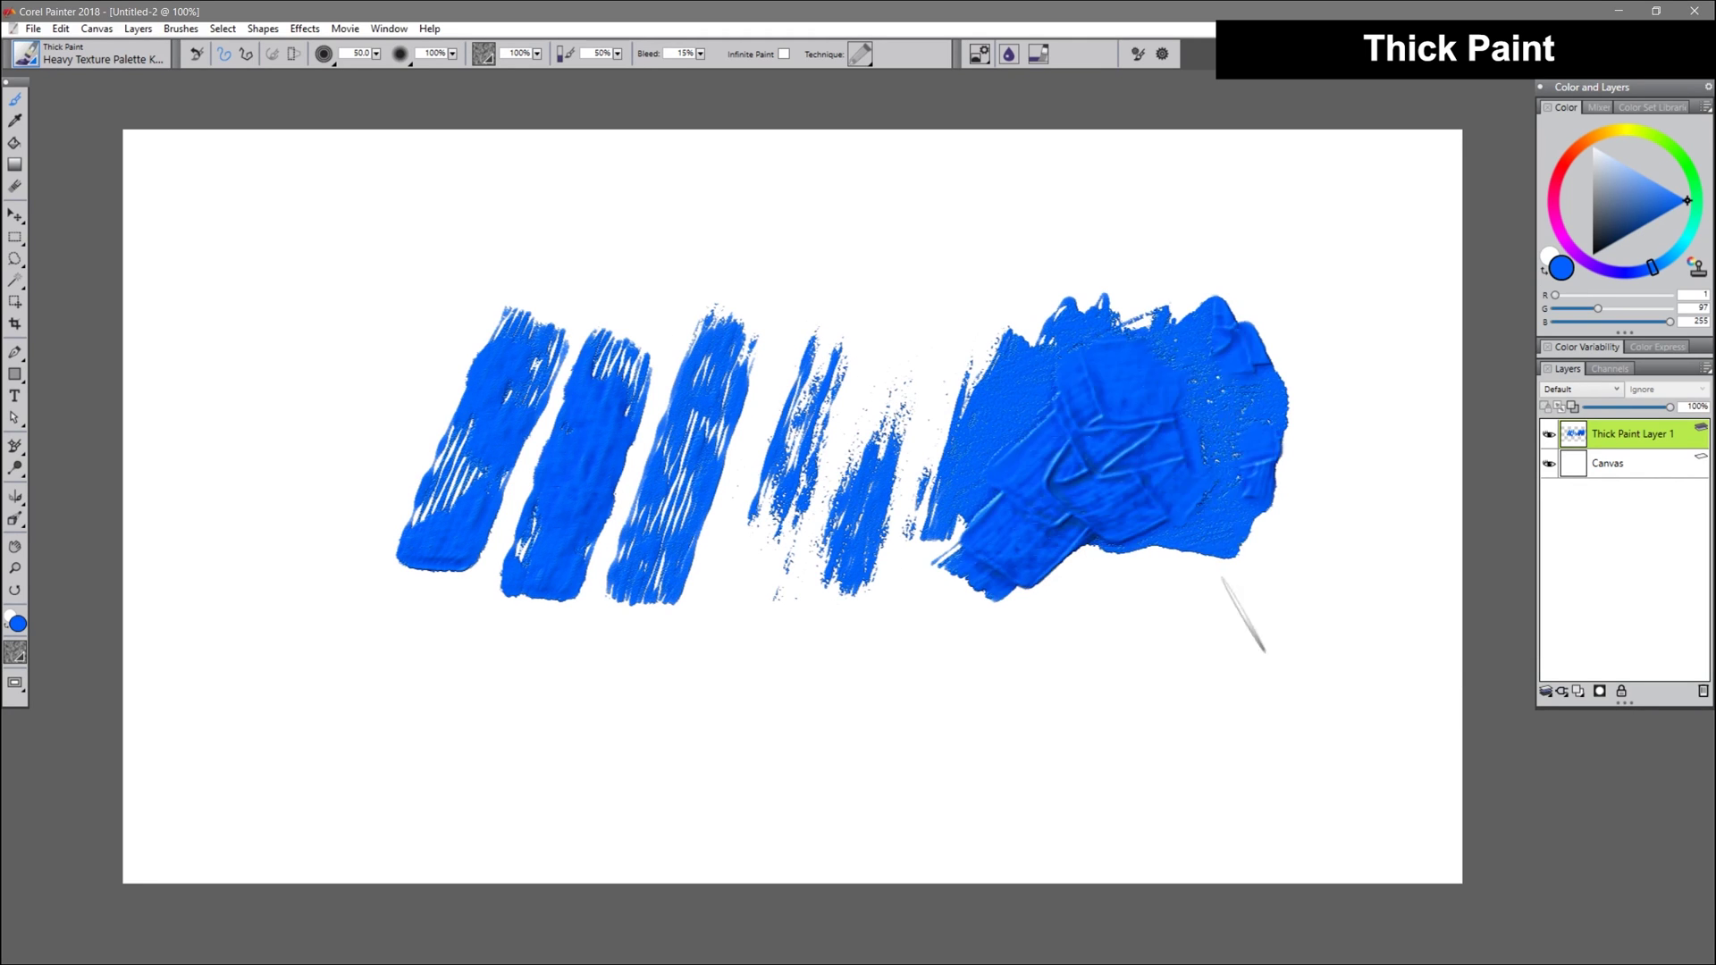
Step: Paint a blue stroke near the canvas top with the Real Bristle Oils Fan Short brush
{"action": "left_click", "coordinate": [25, 55]}
{"action": "left_click", "coordinate": [341, 478]}
{"action": "left_click_drag", "start_coordinate": [998, 215], "coordinate": [764, 273]}
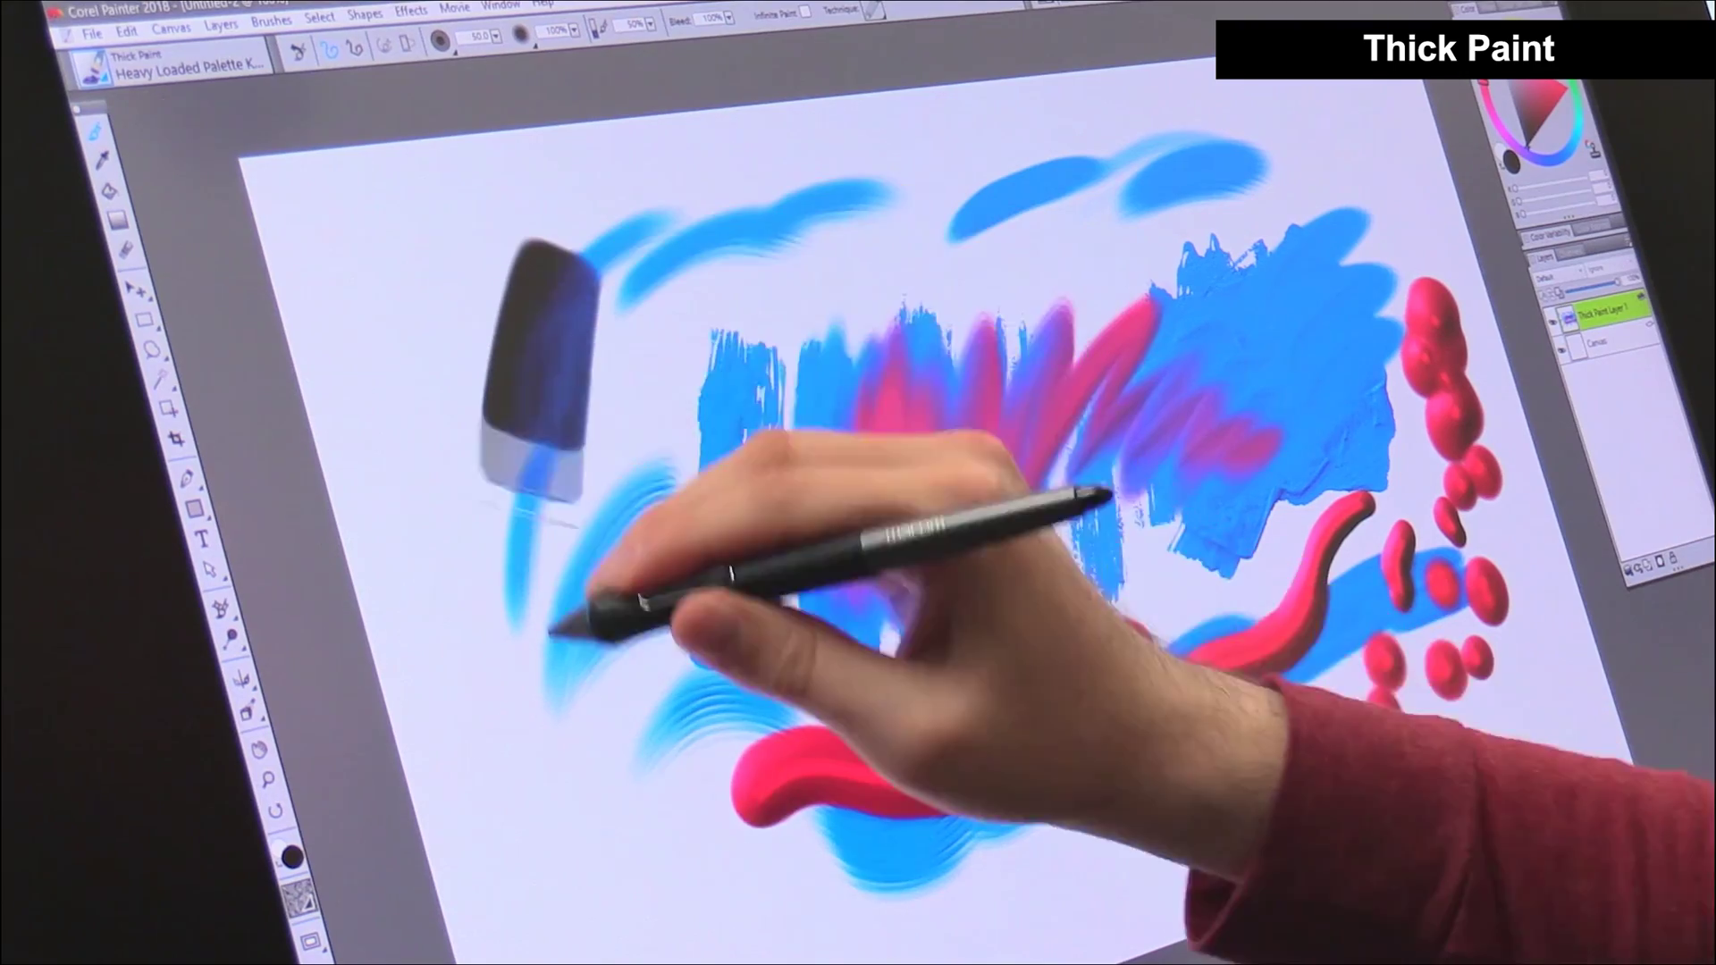
Step: Cover the canvas with large dark thick paint zigzag strokes
{"action": "left_click_drag", "start_coordinate": [1033, 630], "coordinate": [1148, 517]}
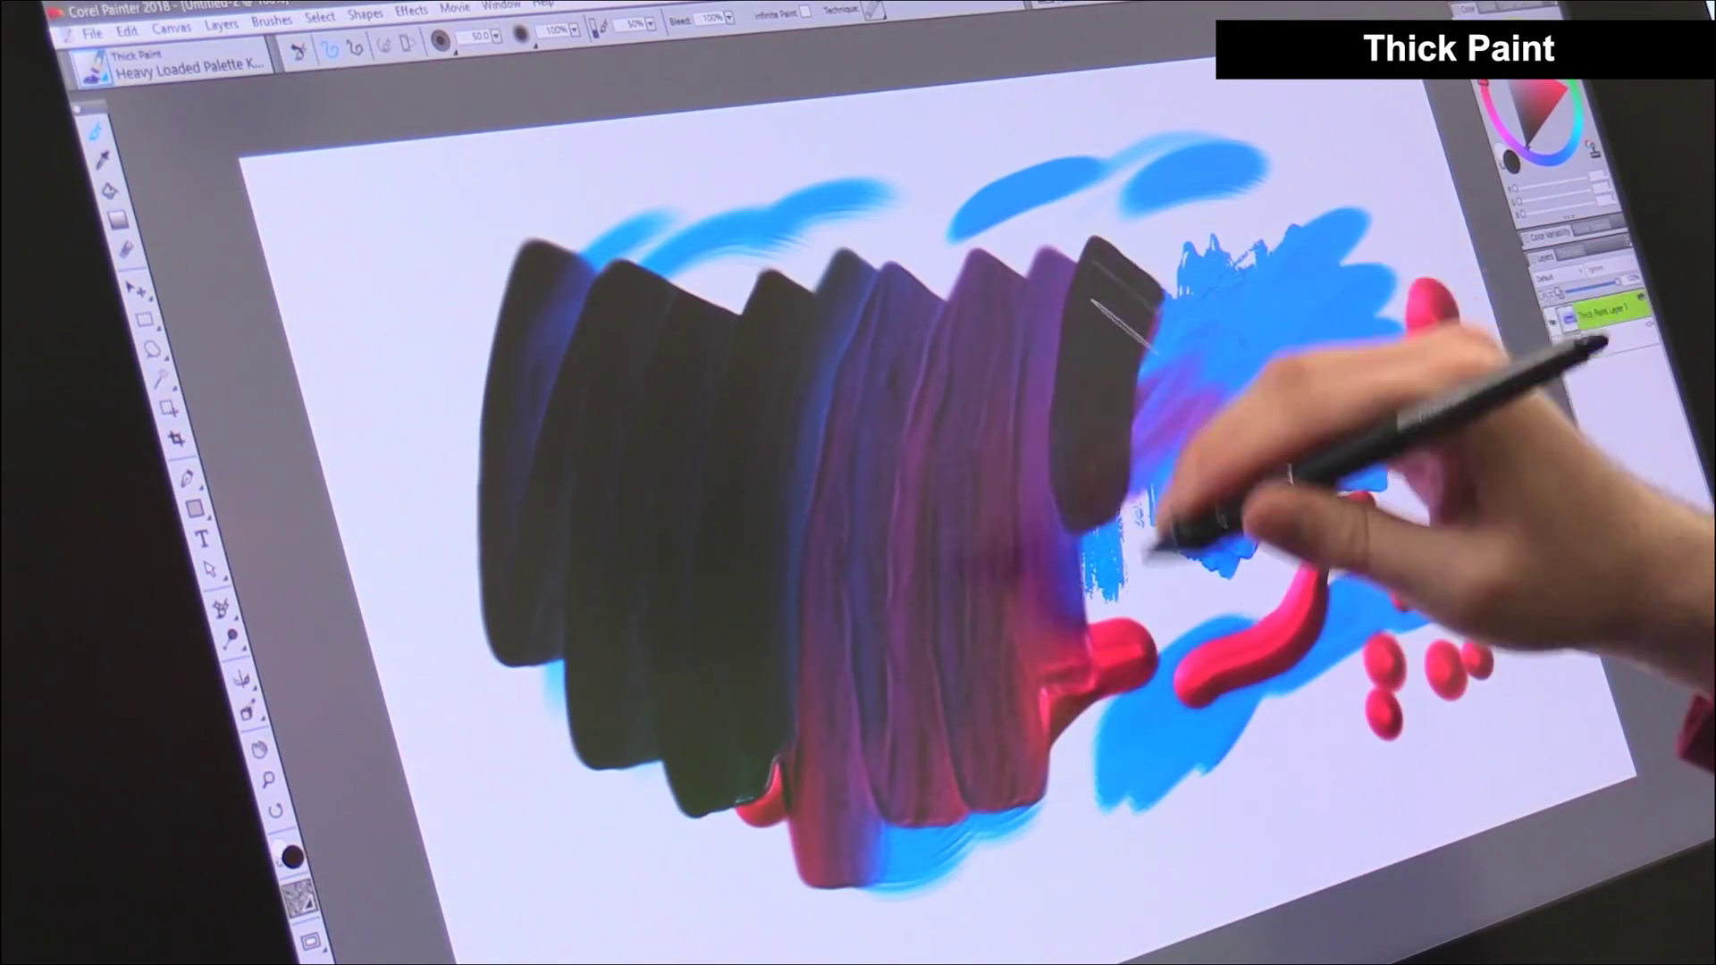
{"action": "left_click_drag", "start_coordinate": [1206, 201], "coordinate": [1379, 383]}
{"action": "mouse_move", "coordinate": [1273, 241]}
{"action": "left_mouse_down"}
{"action": "mouse_move", "coordinate": [1091, 364]}
{"action": "mouse_move", "coordinate": [1193, 520]}
{"action": "left_mouse_up"}
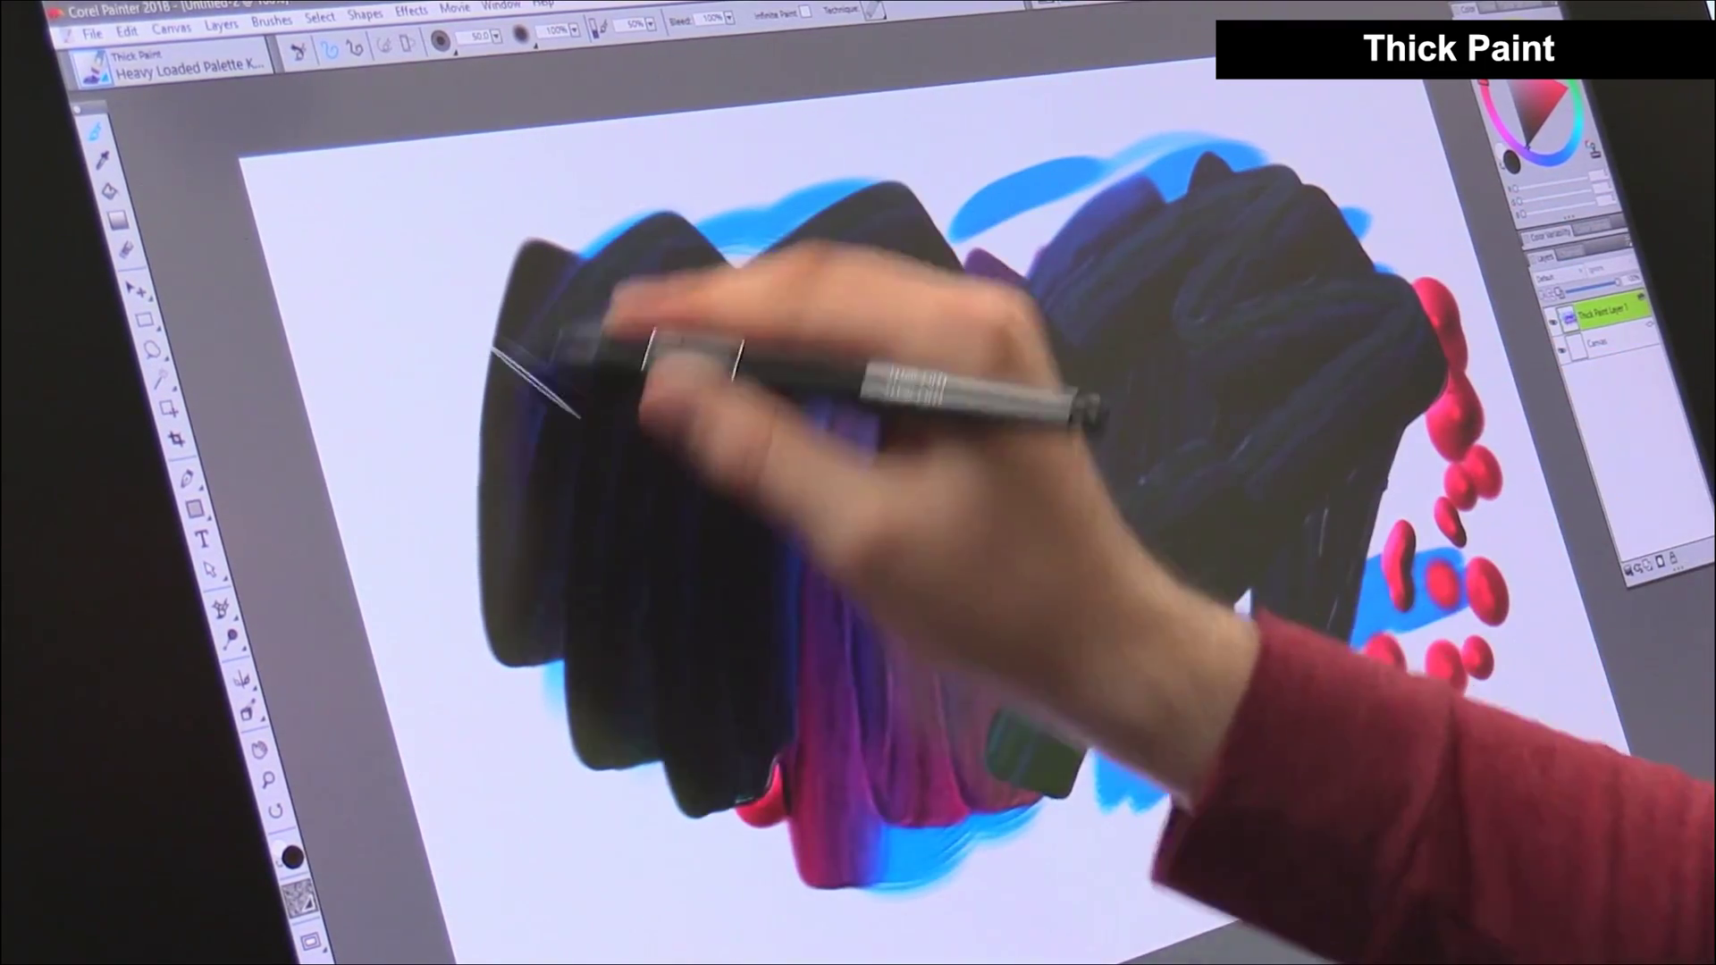
{"action": "left_click_drag", "start_coordinate": [536, 345], "coordinate": [1264, 707]}
{"action": "mouse_move", "coordinate": [1207, 612]}
{"action": "left_mouse_down"}
{"action": "mouse_move", "coordinate": [684, 556]}
{"action": "mouse_move", "coordinate": [957, 383]}
{"action": "mouse_move", "coordinate": [1149, 747]}
{"action": "left_mouse_up"}
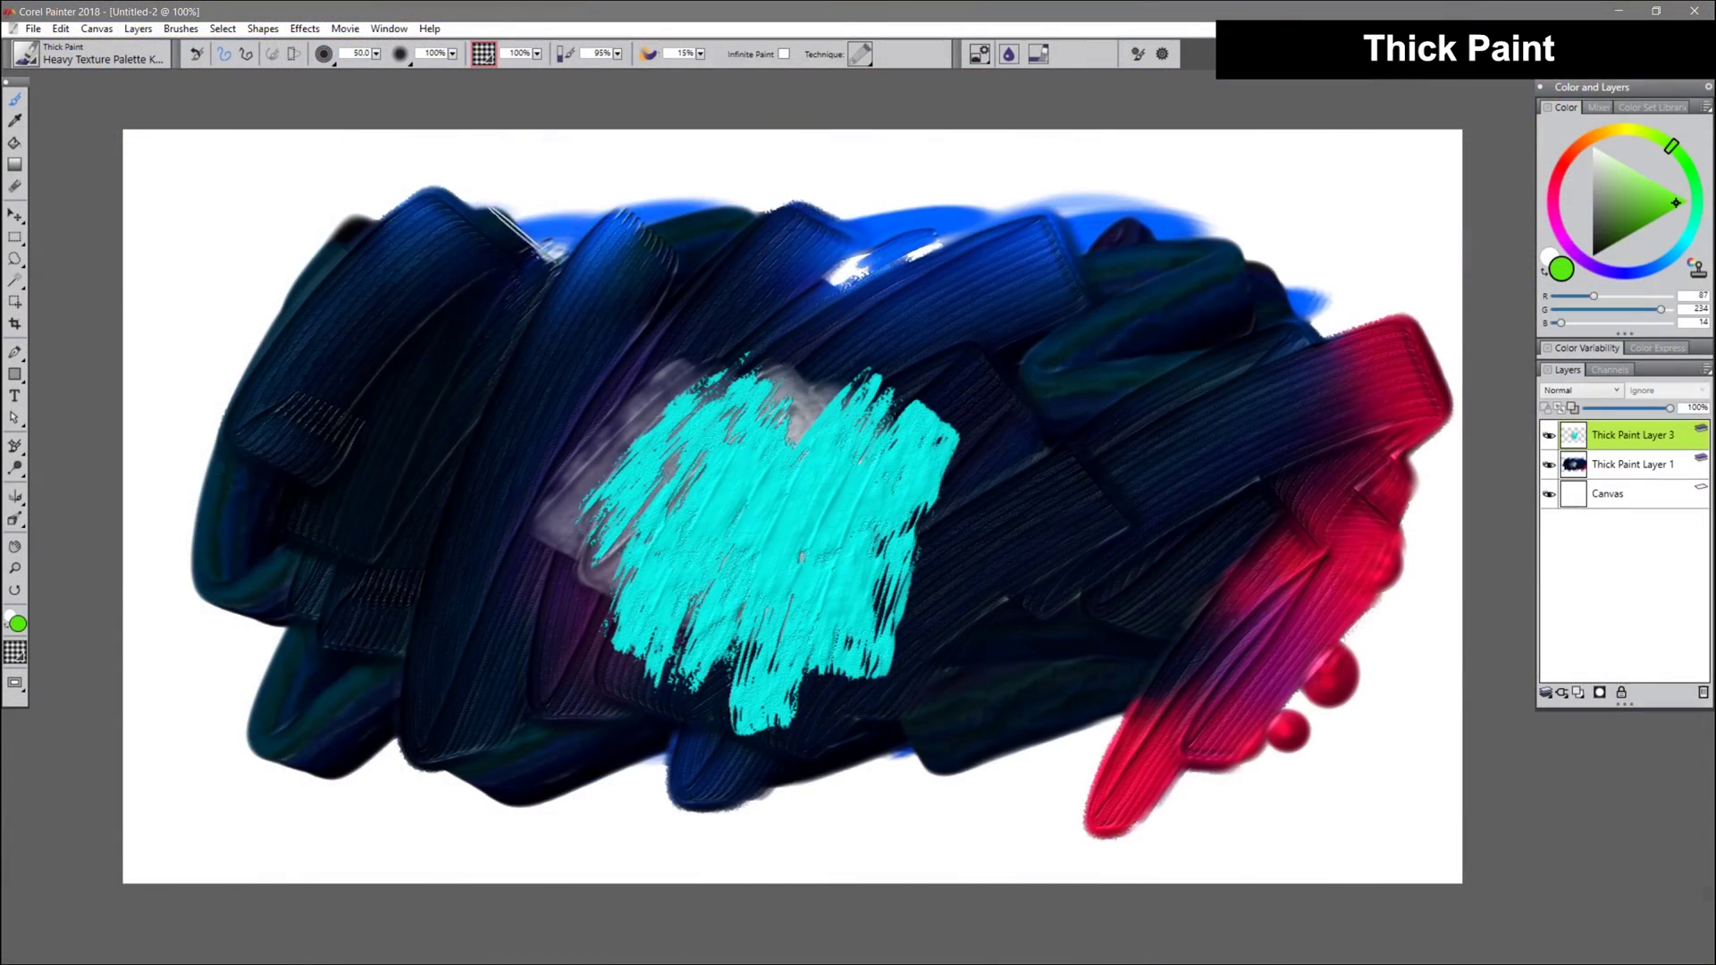
Step: Paint green strokes over the dark paint using the Pebble Board paper texture
{"action": "left_click_drag", "start_coordinate": [563, 282], "coordinate": [363, 511]}
{"action": "left_click", "coordinate": [482, 53]}
{"action": "left_click", "coordinate": [488, 248]}
{"action": "left_click_drag", "start_coordinate": [711, 255], "coordinate": [1247, 403]}
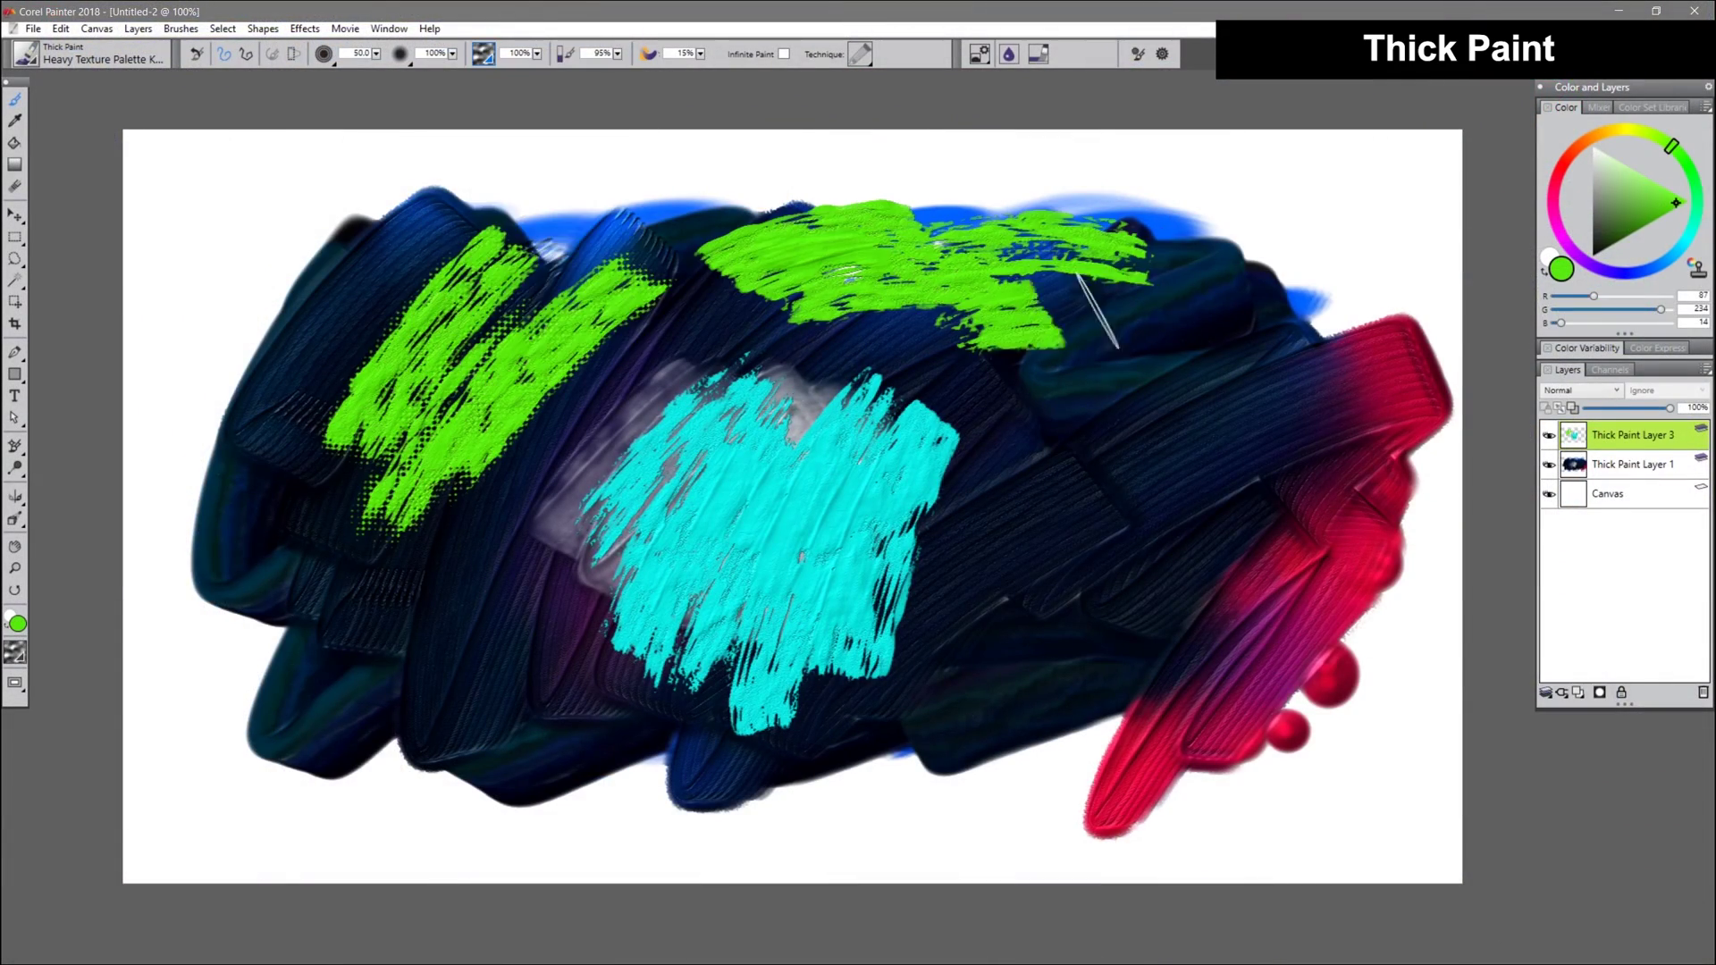
{"action": "left_click", "coordinate": [482, 53]}
{"action": "left_click", "coordinate": [482, 54]}
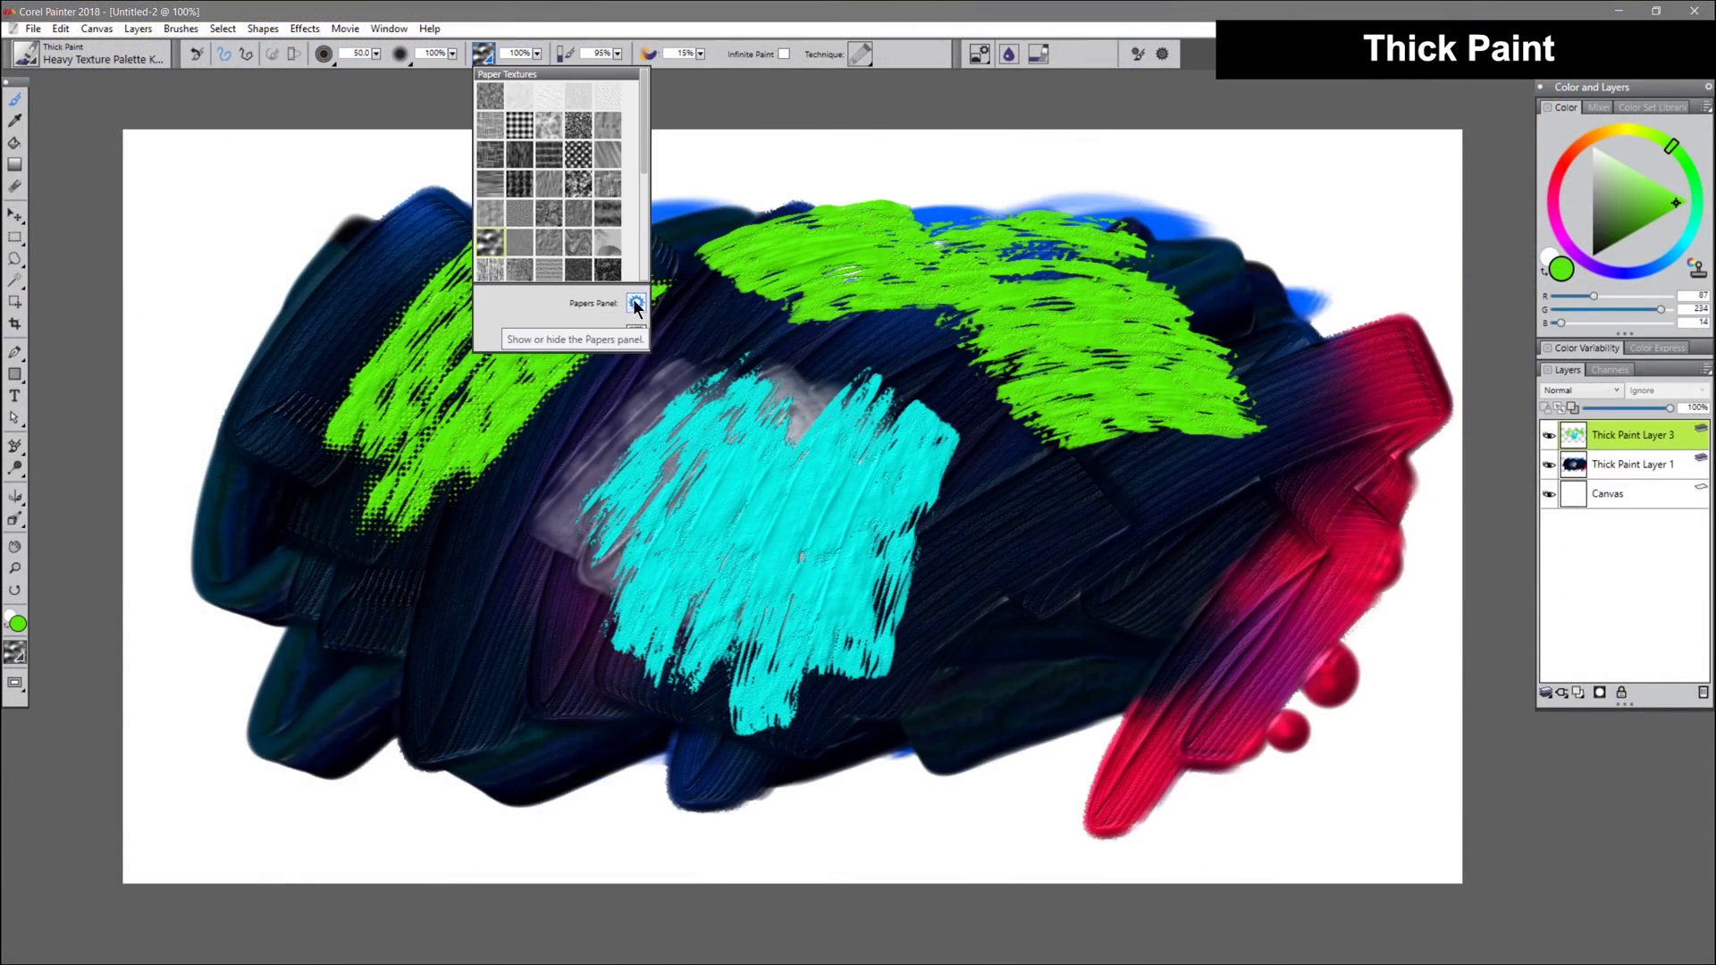
Step: Paint a large green stroke and set Dab Type to Thick Paint Palette Knife
{"action": "left_click", "coordinate": [636, 305]}
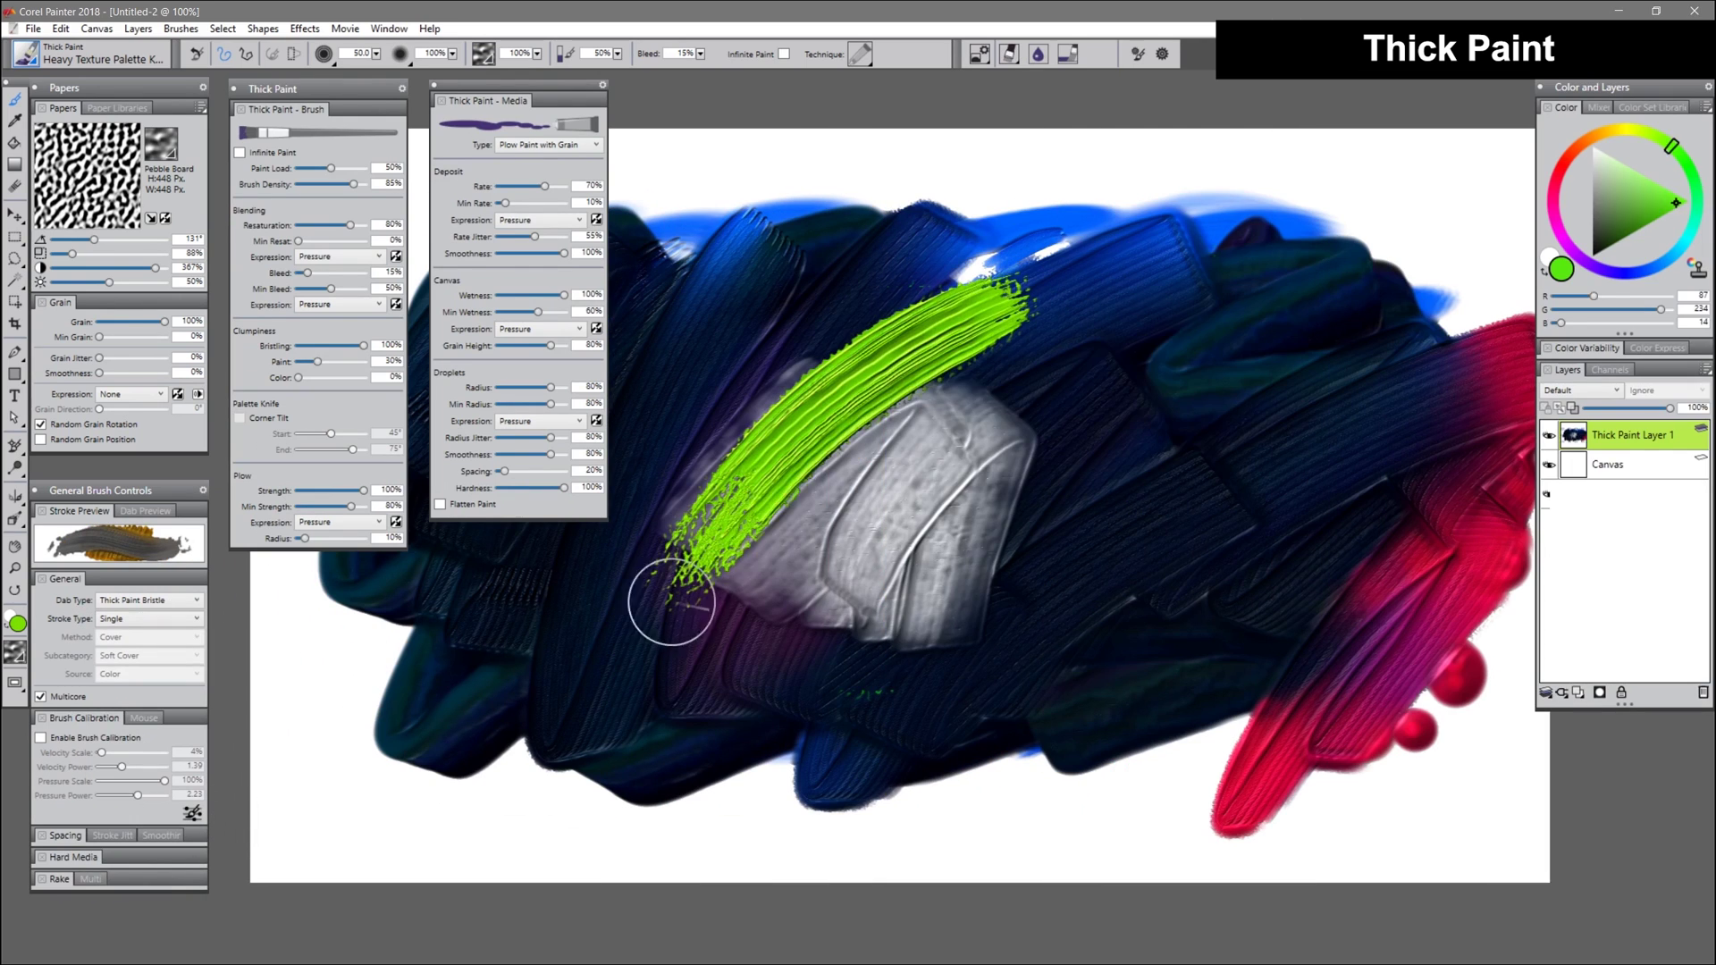
{"action": "mouse_move", "coordinate": [671, 594]}
{"action": "left_mouse_down"}
{"action": "mouse_move", "coordinate": [1053, 429]}
{"action": "mouse_move", "coordinate": [1344, 475]}
{"action": "left_mouse_up"}
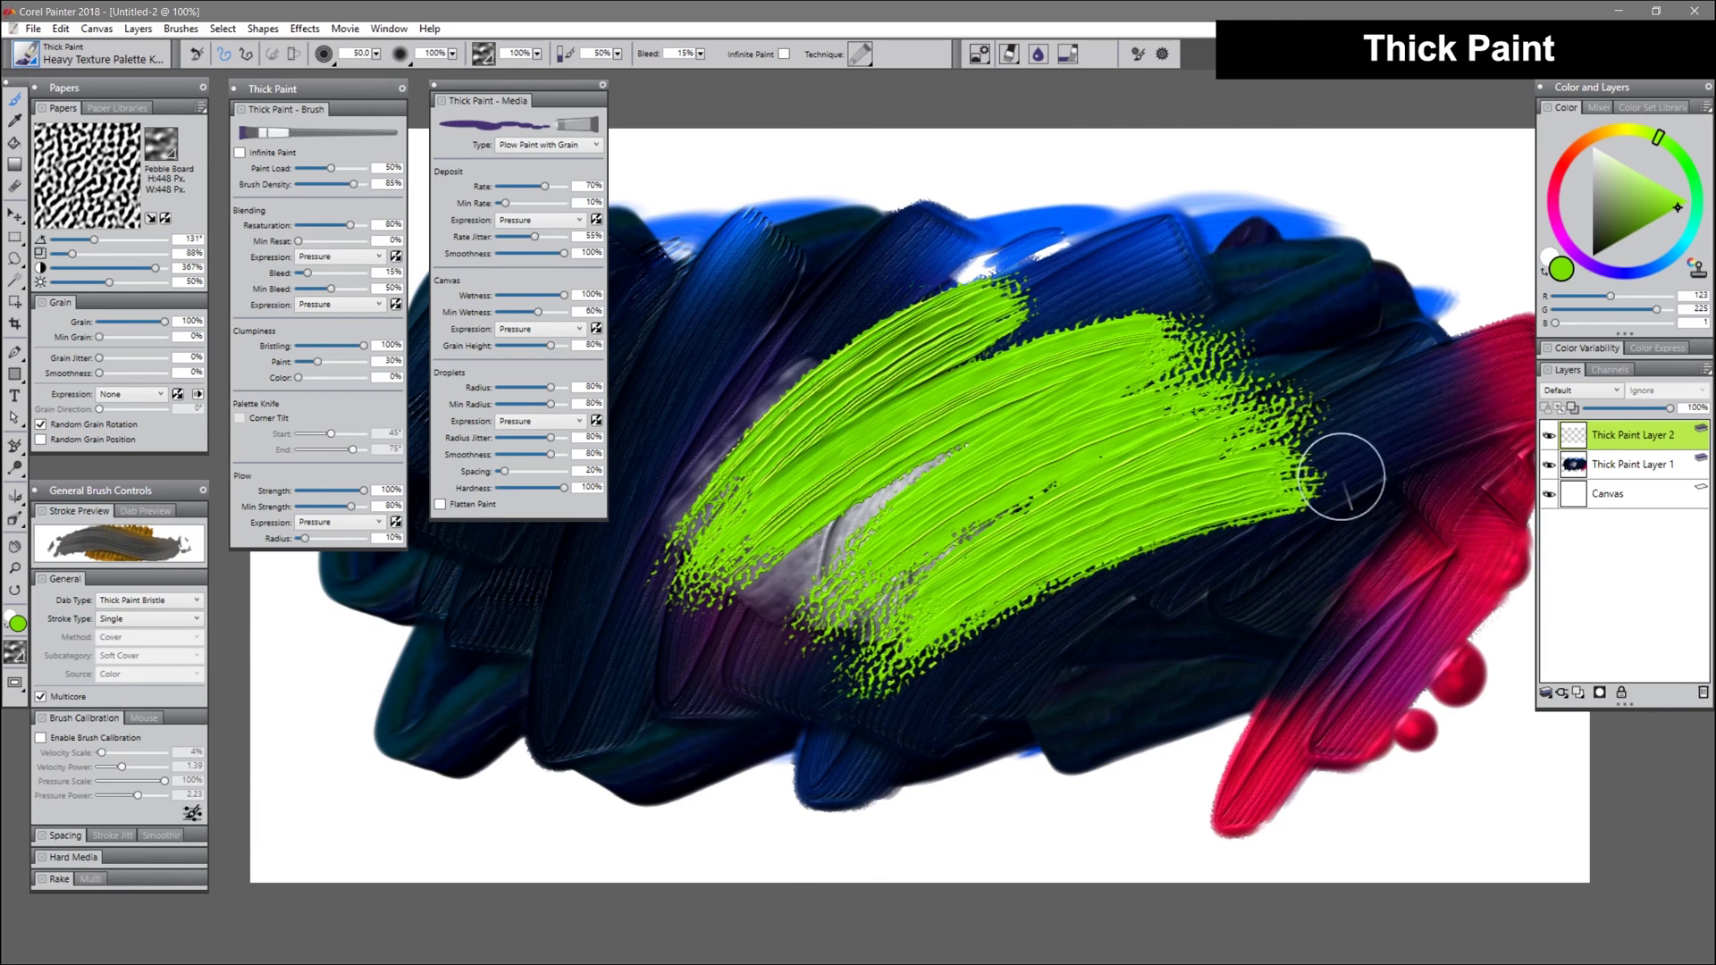
{"action": "left_click", "coordinate": [170, 609]}
{"action": "left_click", "coordinate": [126, 920]}
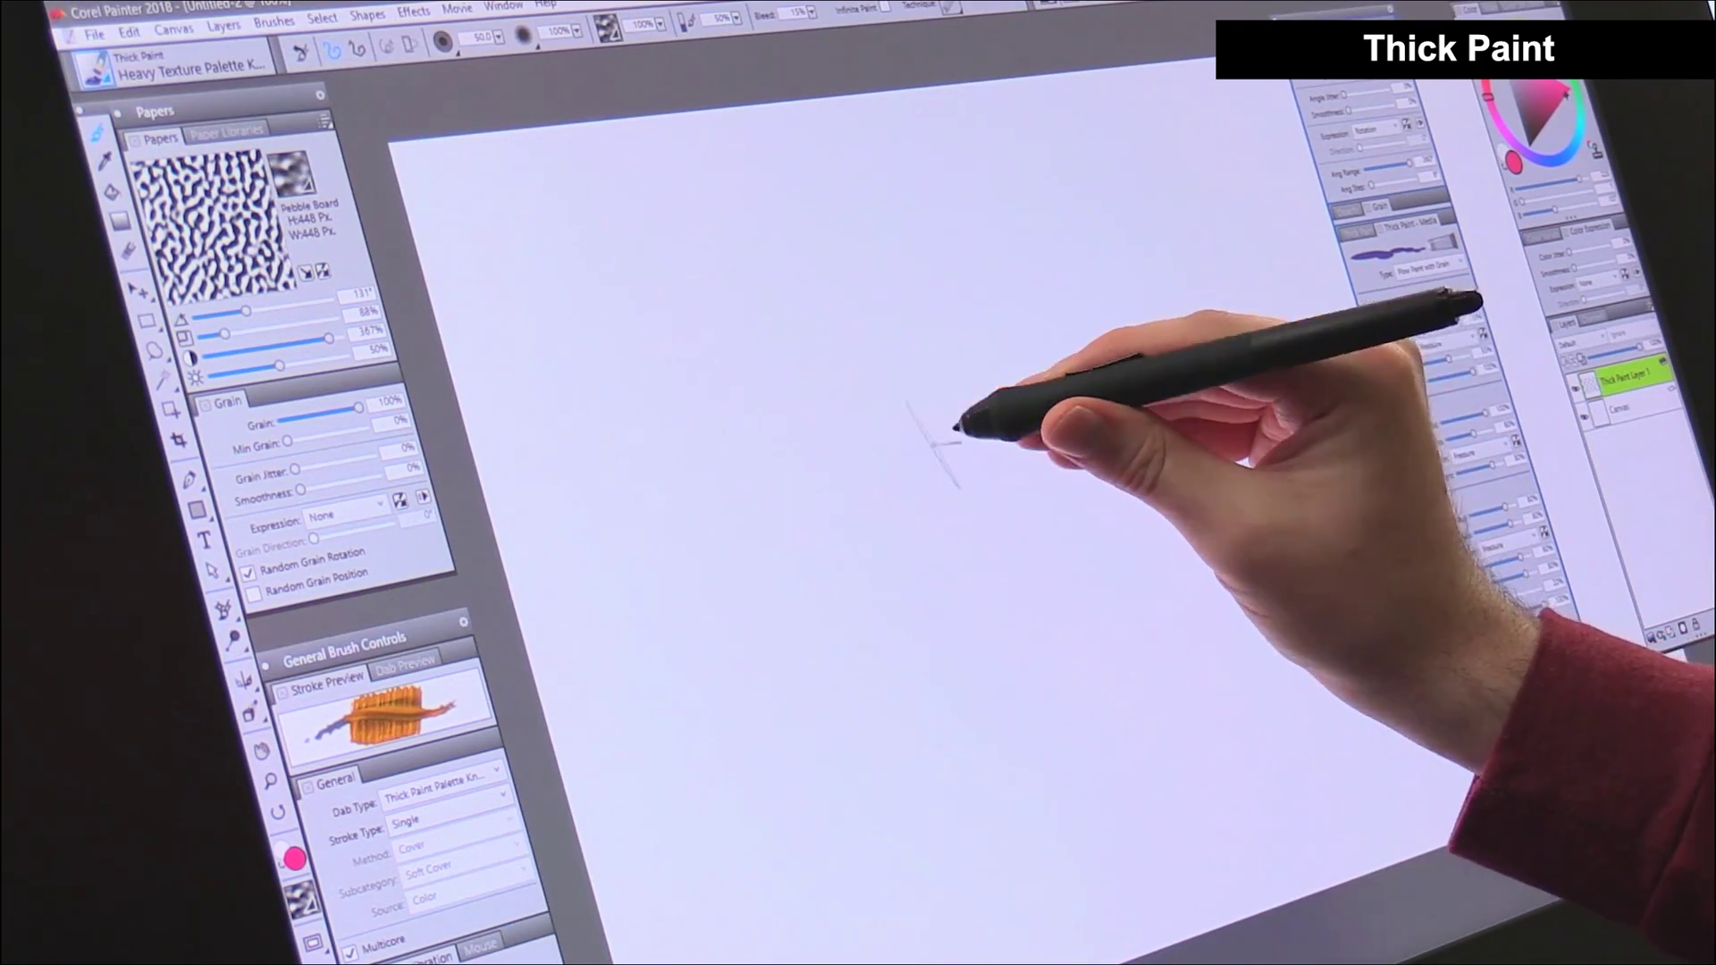
Step: Paint pink palette-knife arches and marks, then confirm a higher Thick Paint relief Amount
{"action": "left_click_drag", "start_coordinate": [918, 408], "coordinate": [1005, 718]}
{"action": "mouse_move", "coordinate": [1032, 564]}
{"action": "left_mouse_down"}
{"action": "mouse_move", "coordinate": [1061, 371]}
{"action": "mouse_move", "coordinate": [1199, 443]}
{"action": "left_mouse_up"}
{"action": "left_click_drag", "start_coordinate": [858, 355], "coordinate": [1092, 216]}
{"action": "left_click_drag", "start_coordinate": [1207, 229], "coordinate": [1287, 456]}
{"action": "left_click_drag", "start_coordinate": [1152, 611], "coordinate": [1295, 567]}
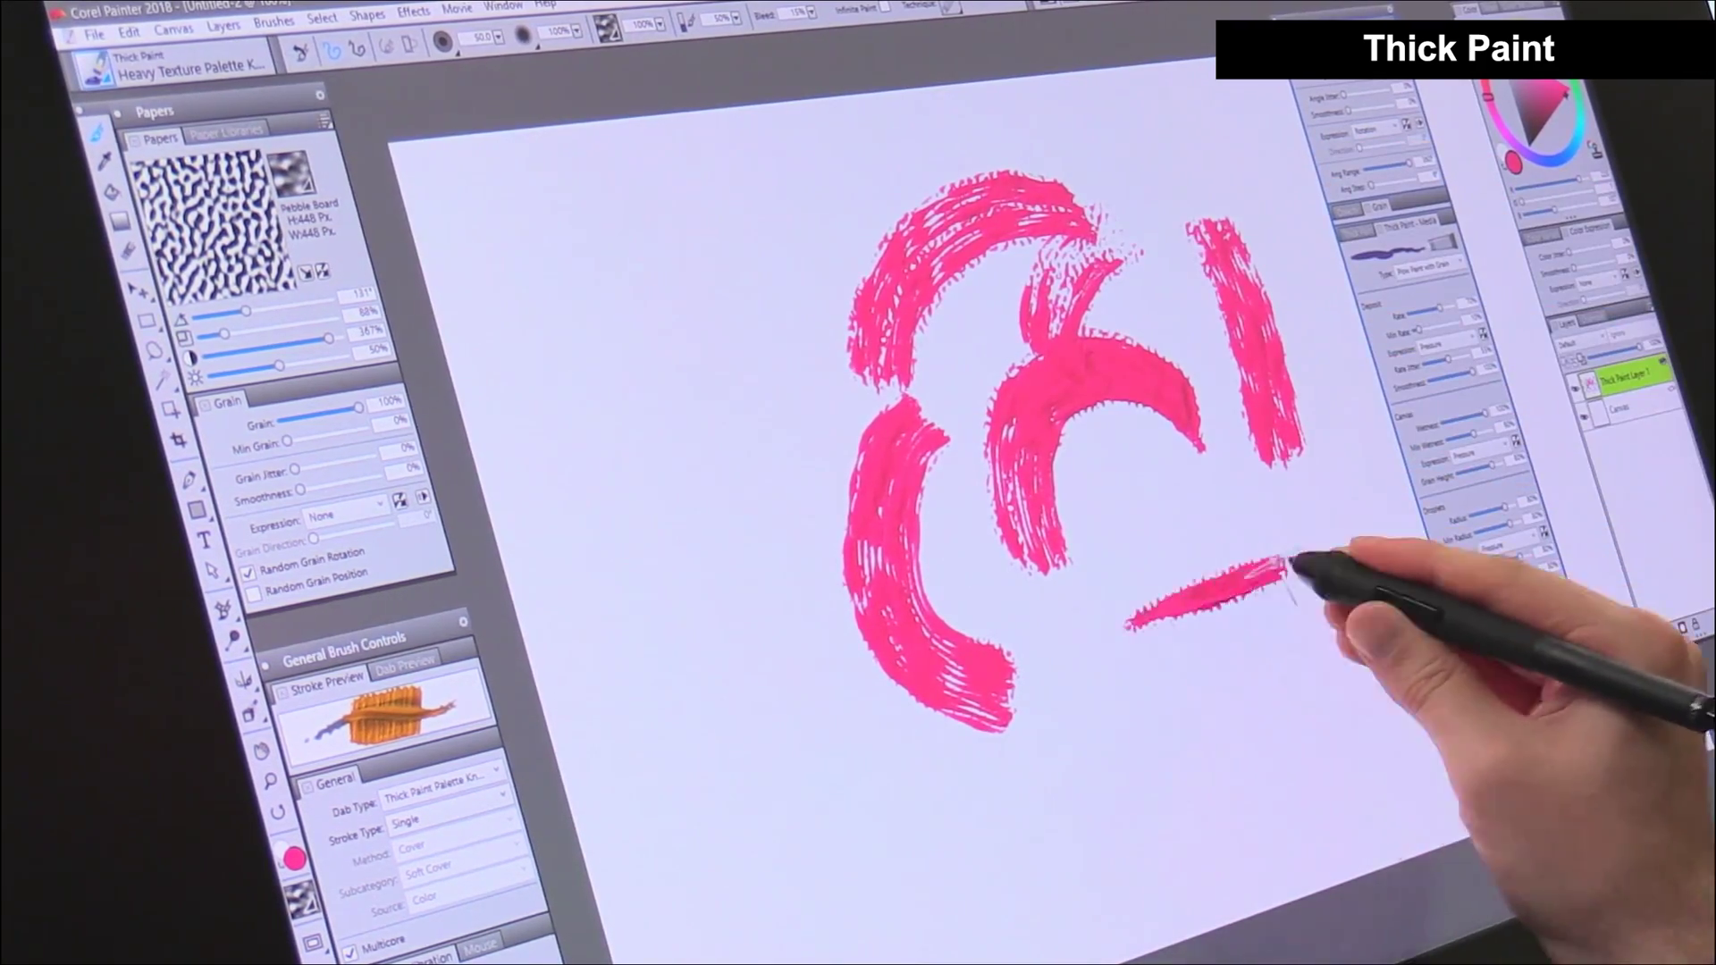
{"action": "left_click_drag", "start_coordinate": [1083, 620], "coordinate": [1166, 874]}
{"action": "left_click_drag", "start_coordinate": [1172, 703], "coordinate": [1320, 717]}
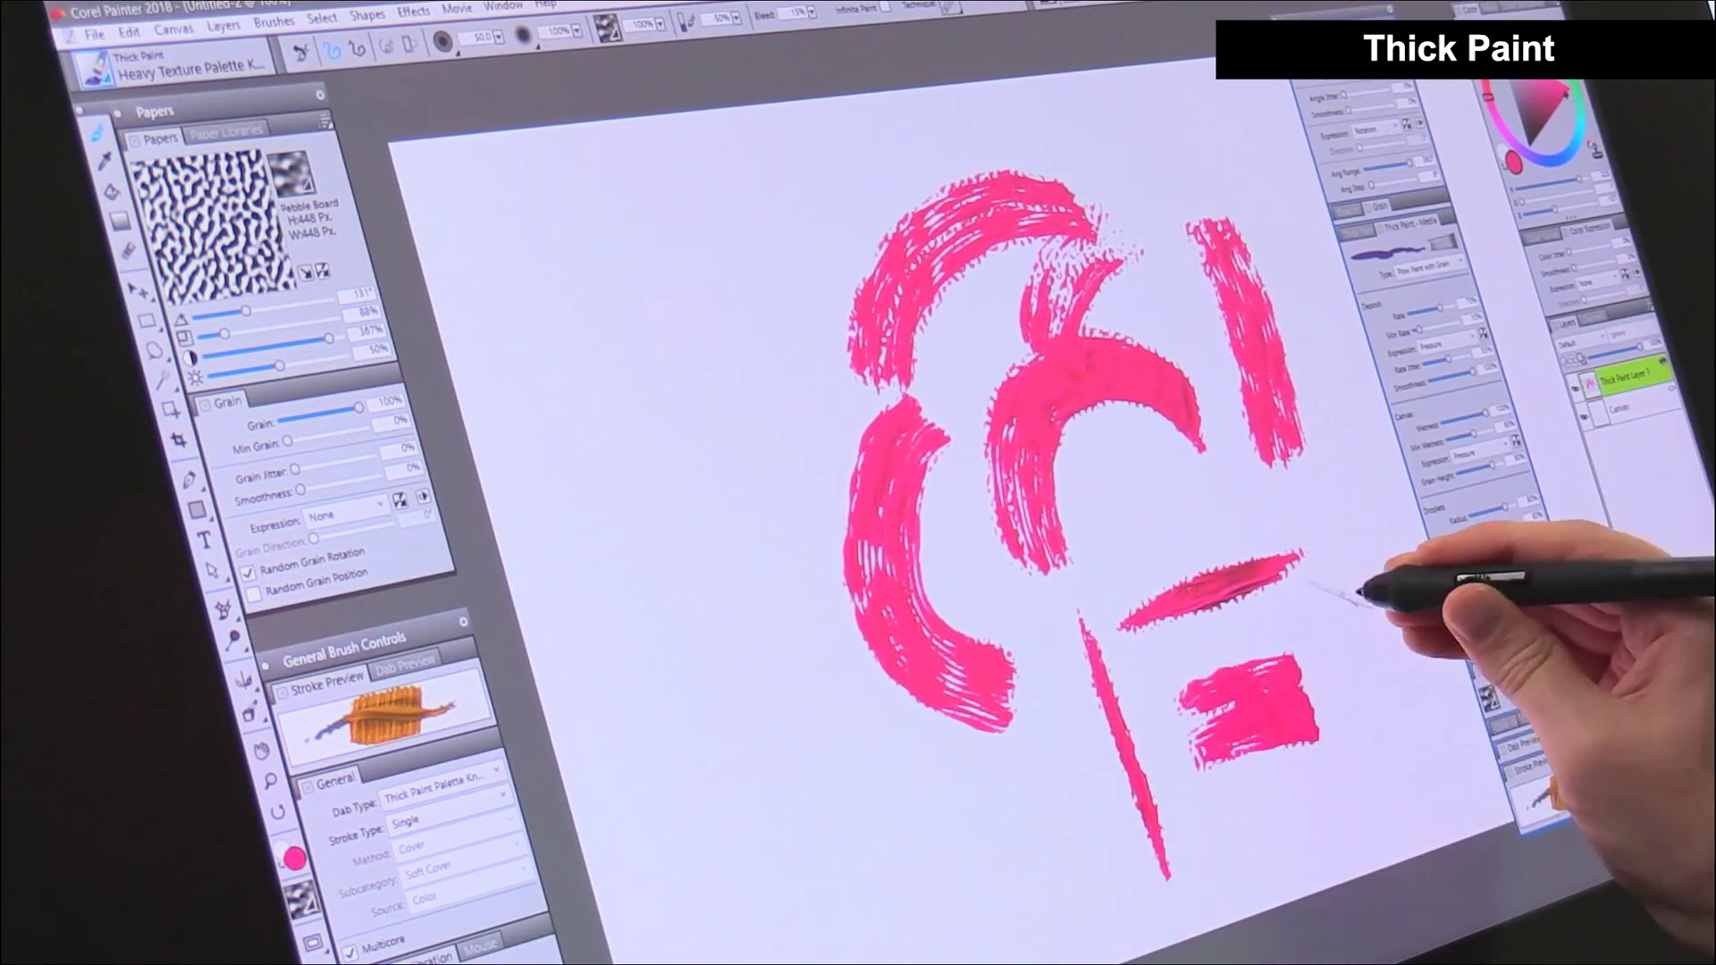
{"action": "left_click_drag", "start_coordinate": [1360, 509], "coordinate": [1373, 670]}
{"action": "mouse_move", "coordinate": [589, 536]}
{"action": "left_mouse_down"}
{"action": "mouse_move", "coordinate": [689, 375]}
{"action": "mouse_move", "coordinate": [750, 777]}
{"action": "left_mouse_up"}
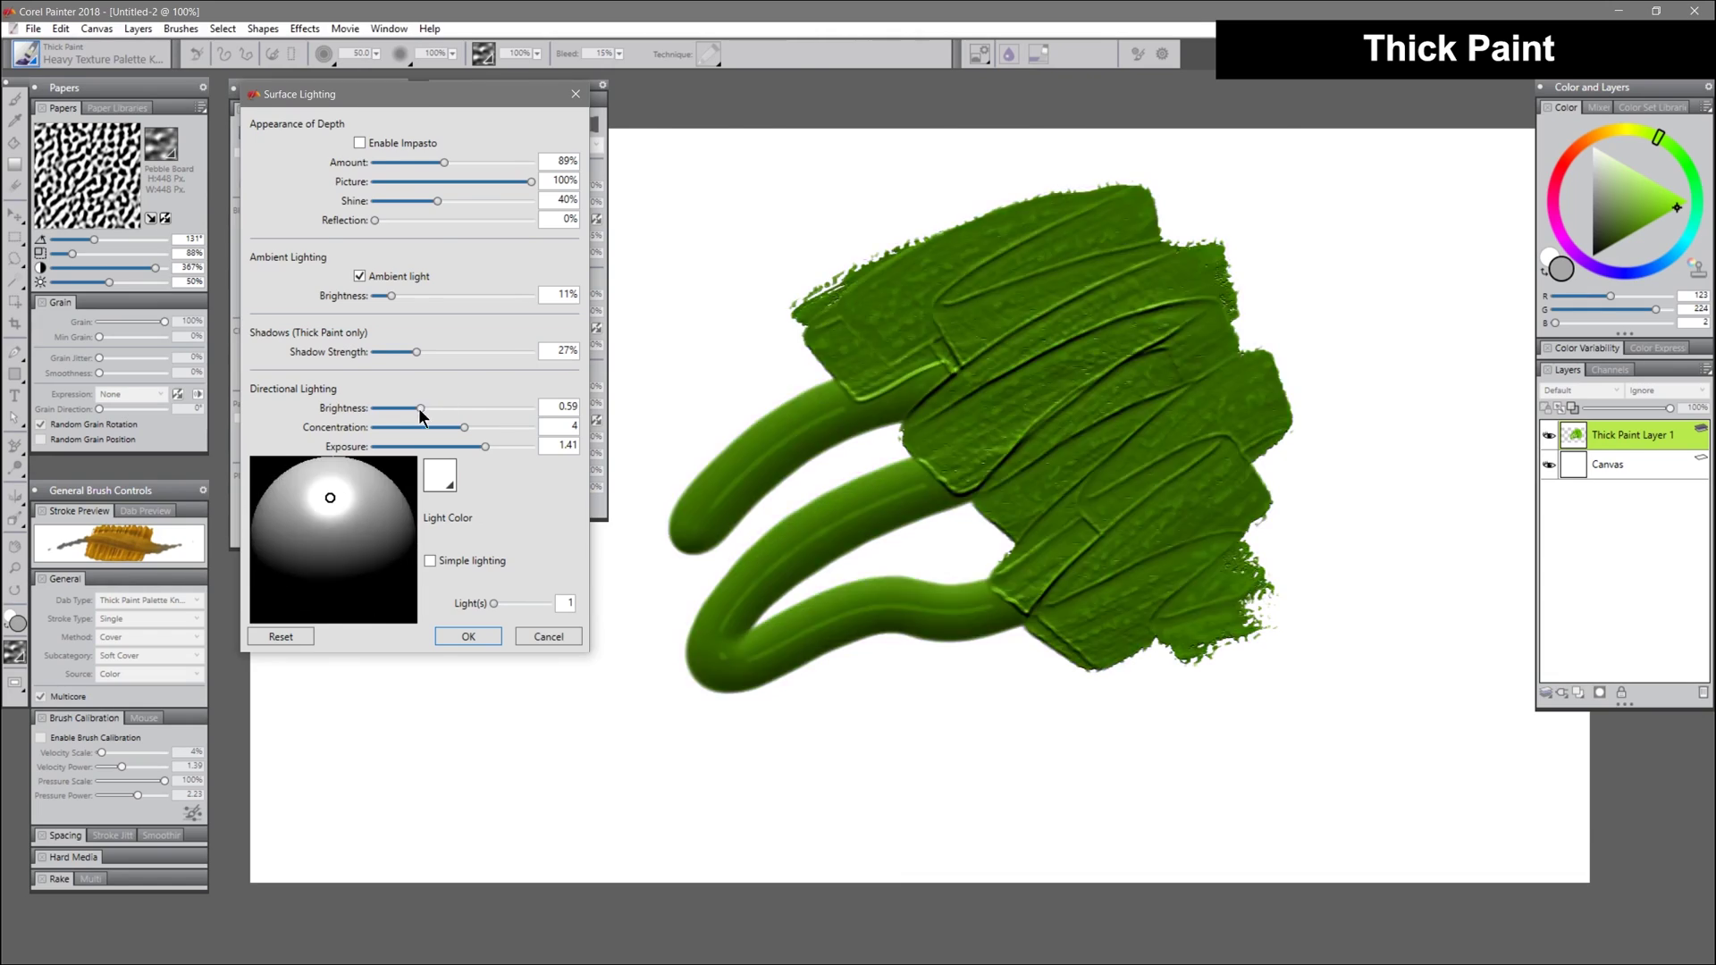
{"action": "left_click", "coordinate": [747, 515]}
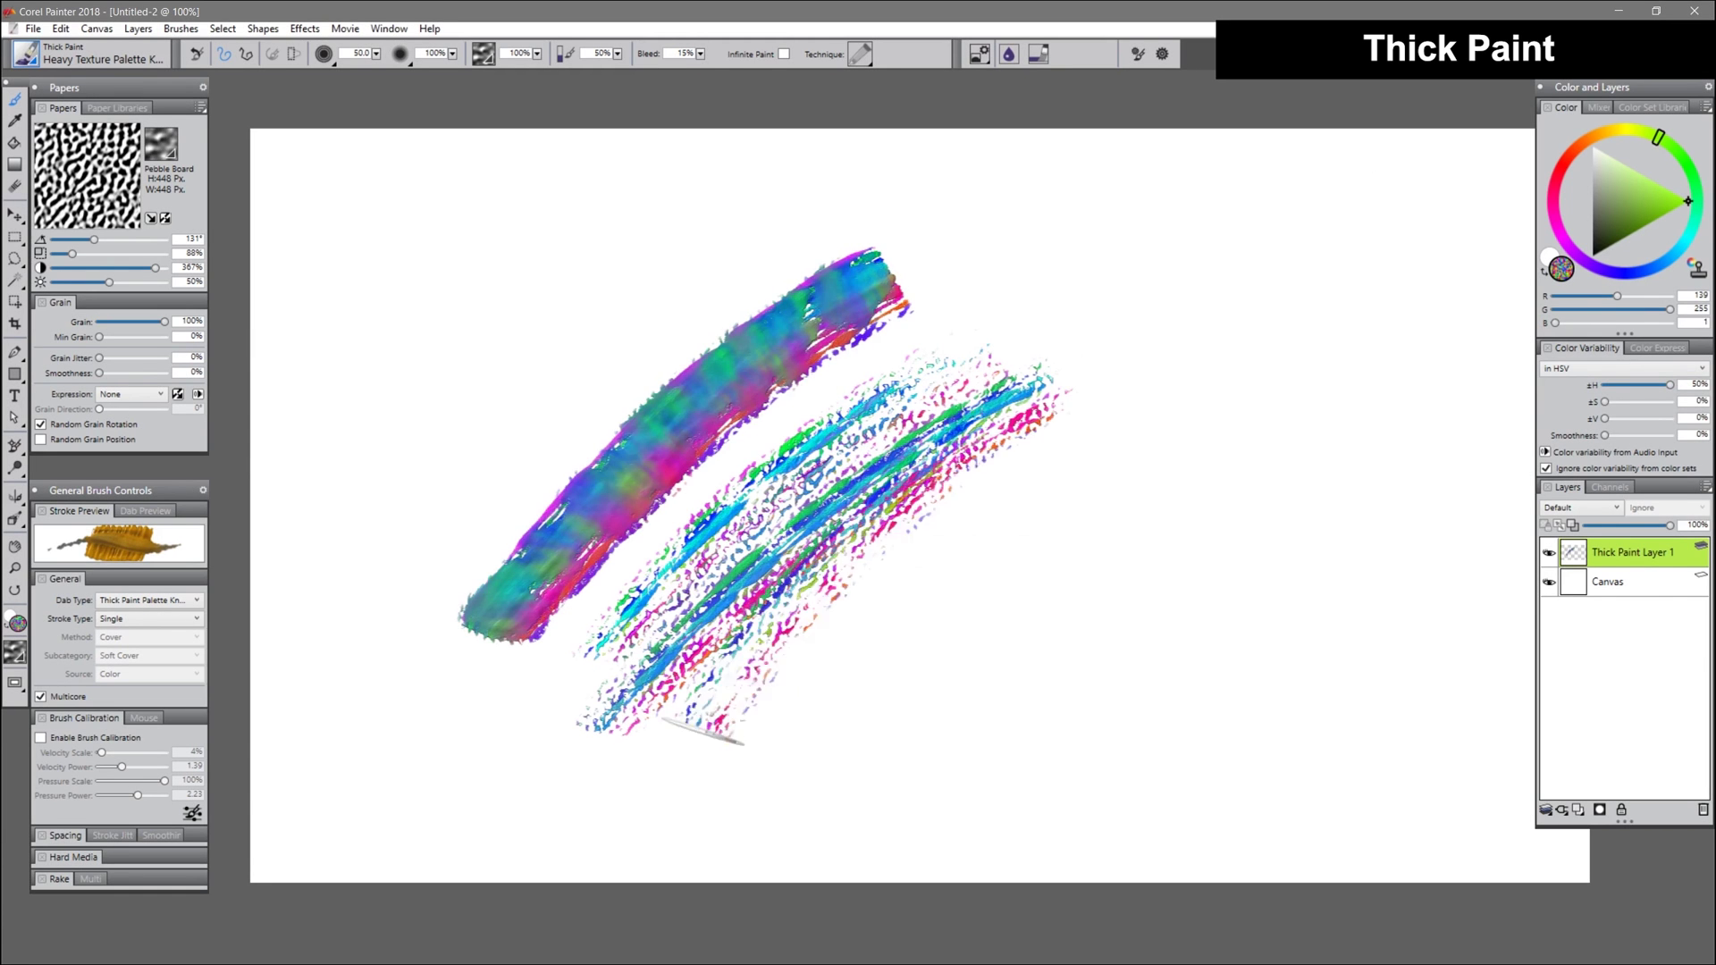
Step: Paint multicoloured zigzag strokes with hue variability raised to 19%
{"action": "left_click_drag", "start_coordinate": [701, 734], "coordinate": [1213, 529]}
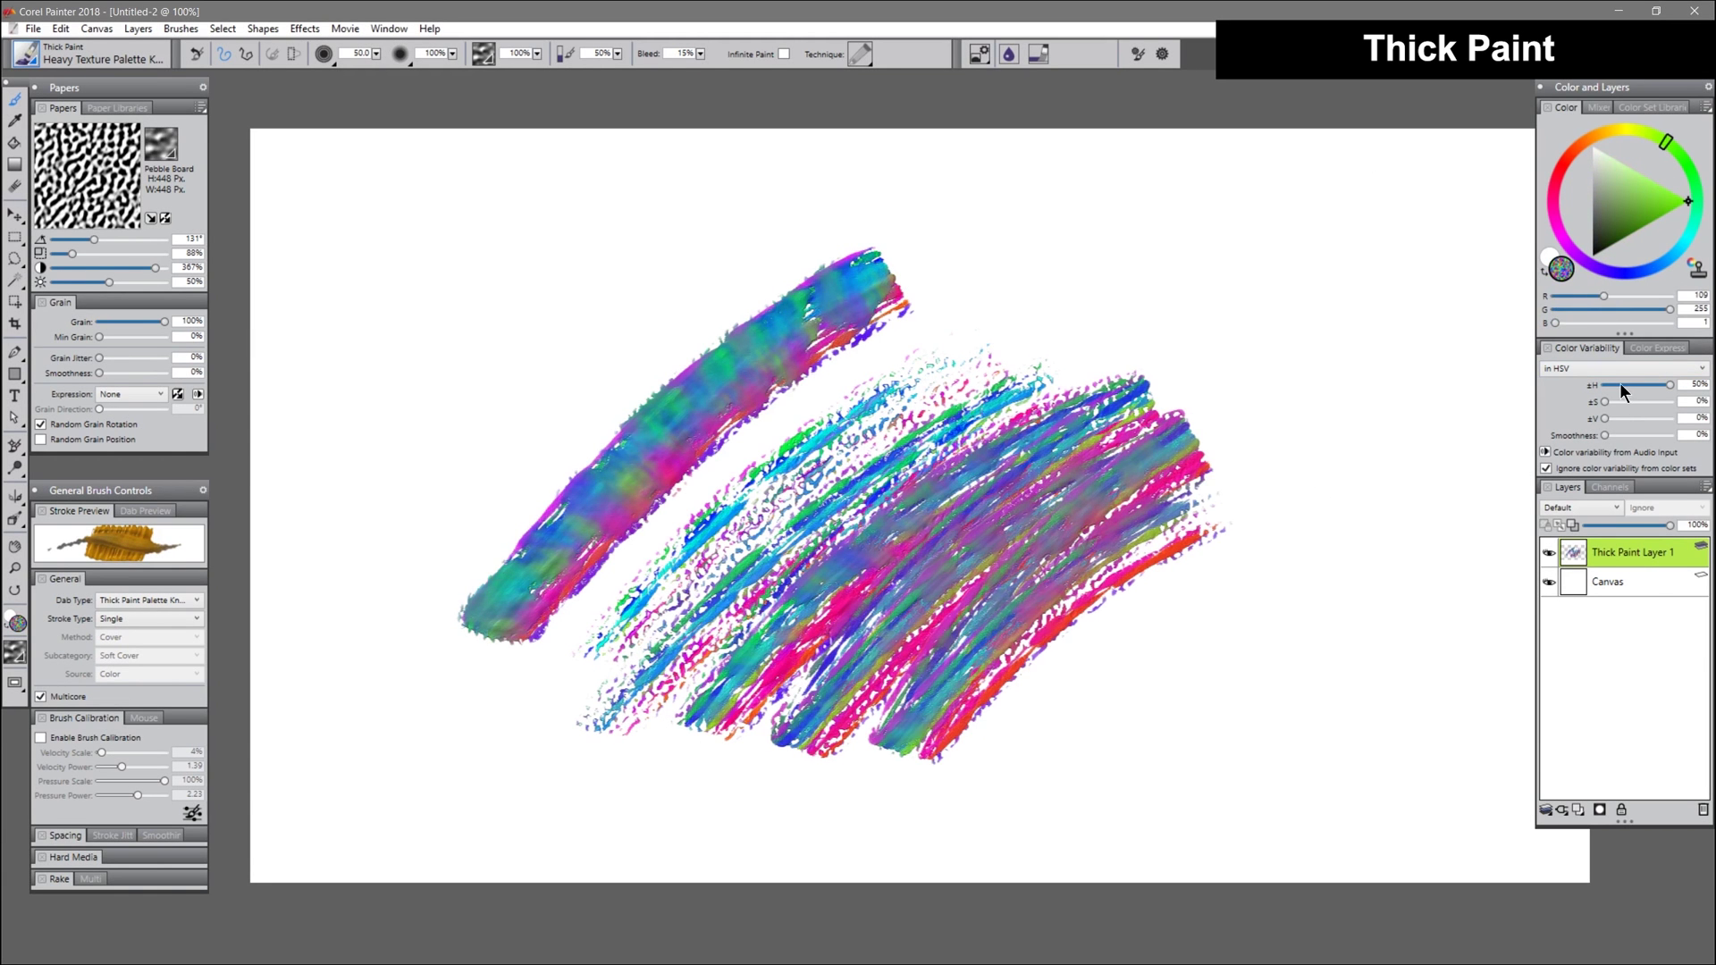
{"action": "left_click_drag", "start_coordinate": [1612, 394], "coordinate": [1629, 385]}
{"action": "mouse_move", "coordinate": [1065, 248]}
{"action": "left_mouse_down"}
{"action": "mouse_move", "coordinate": [1420, 443]}
{"action": "mouse_move", "coordinate": [1320, 768]}
{"action": "left_mouse_up"}
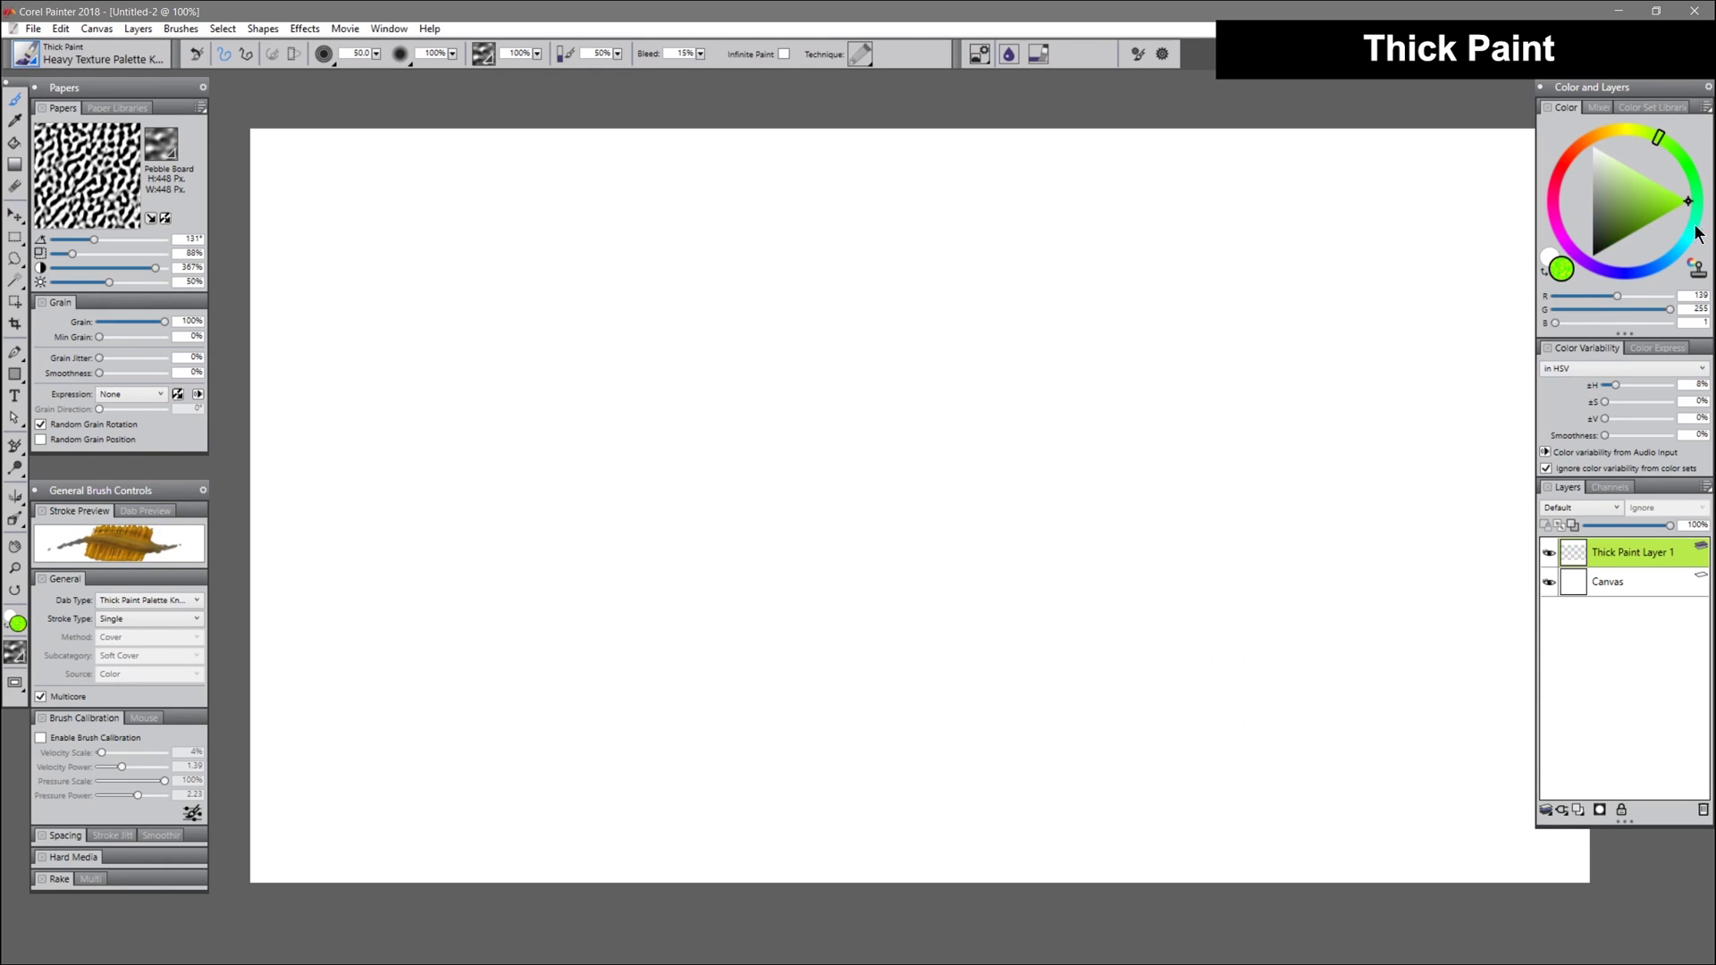
Step: Paint cyan-green knife strokes with hue variability 5% and saturation variability 40%
{"action": "left_click", "coordinate": [1695, 229]}
{"action": "left_click_drag", "start_coordinate": [624, 556], "coordinate": [994, 395]}
{"action": "left_click_drag", "start_coordinate": [1616, 391], "coordinate": [1610, 385]}
{"action": "left_click_drag", "start_coordinate": [911, 610], "coordinate": [1266, 409]}
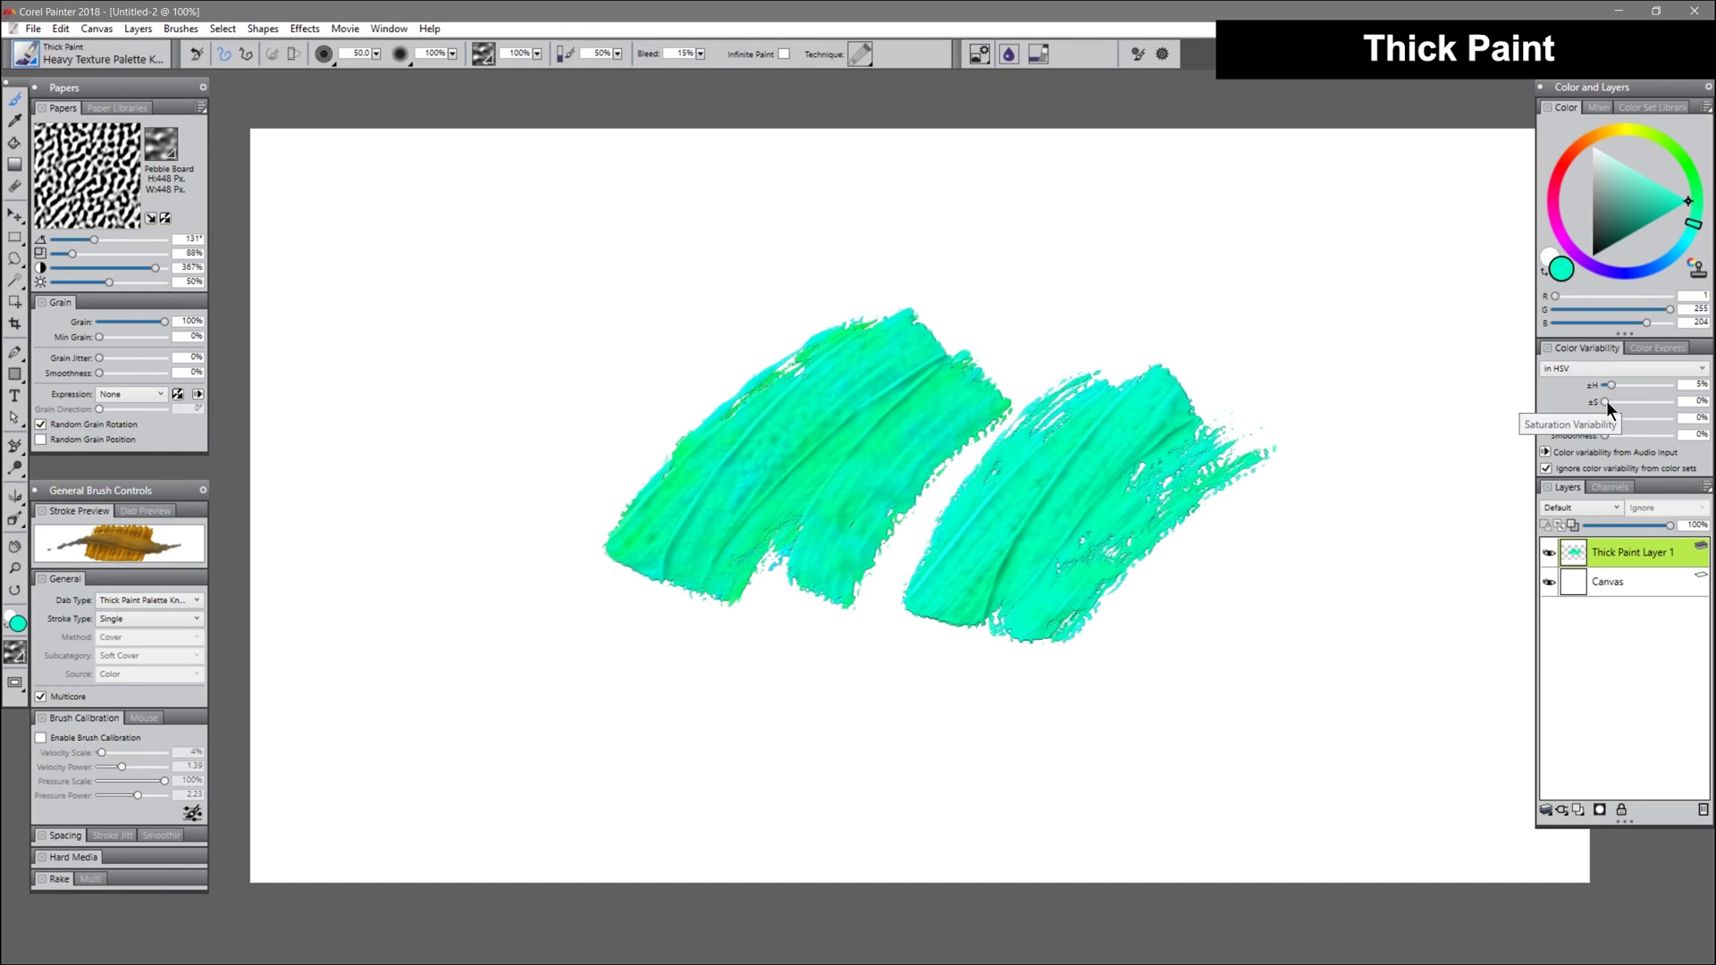
{"action": "left_click_drag", "start_coordinate": [1606, 400], "coordinate": [1657, 401]}
{"action": "left_click_drag", "start_coordinate": [925, 261], "coordinate": [1321, 282]}
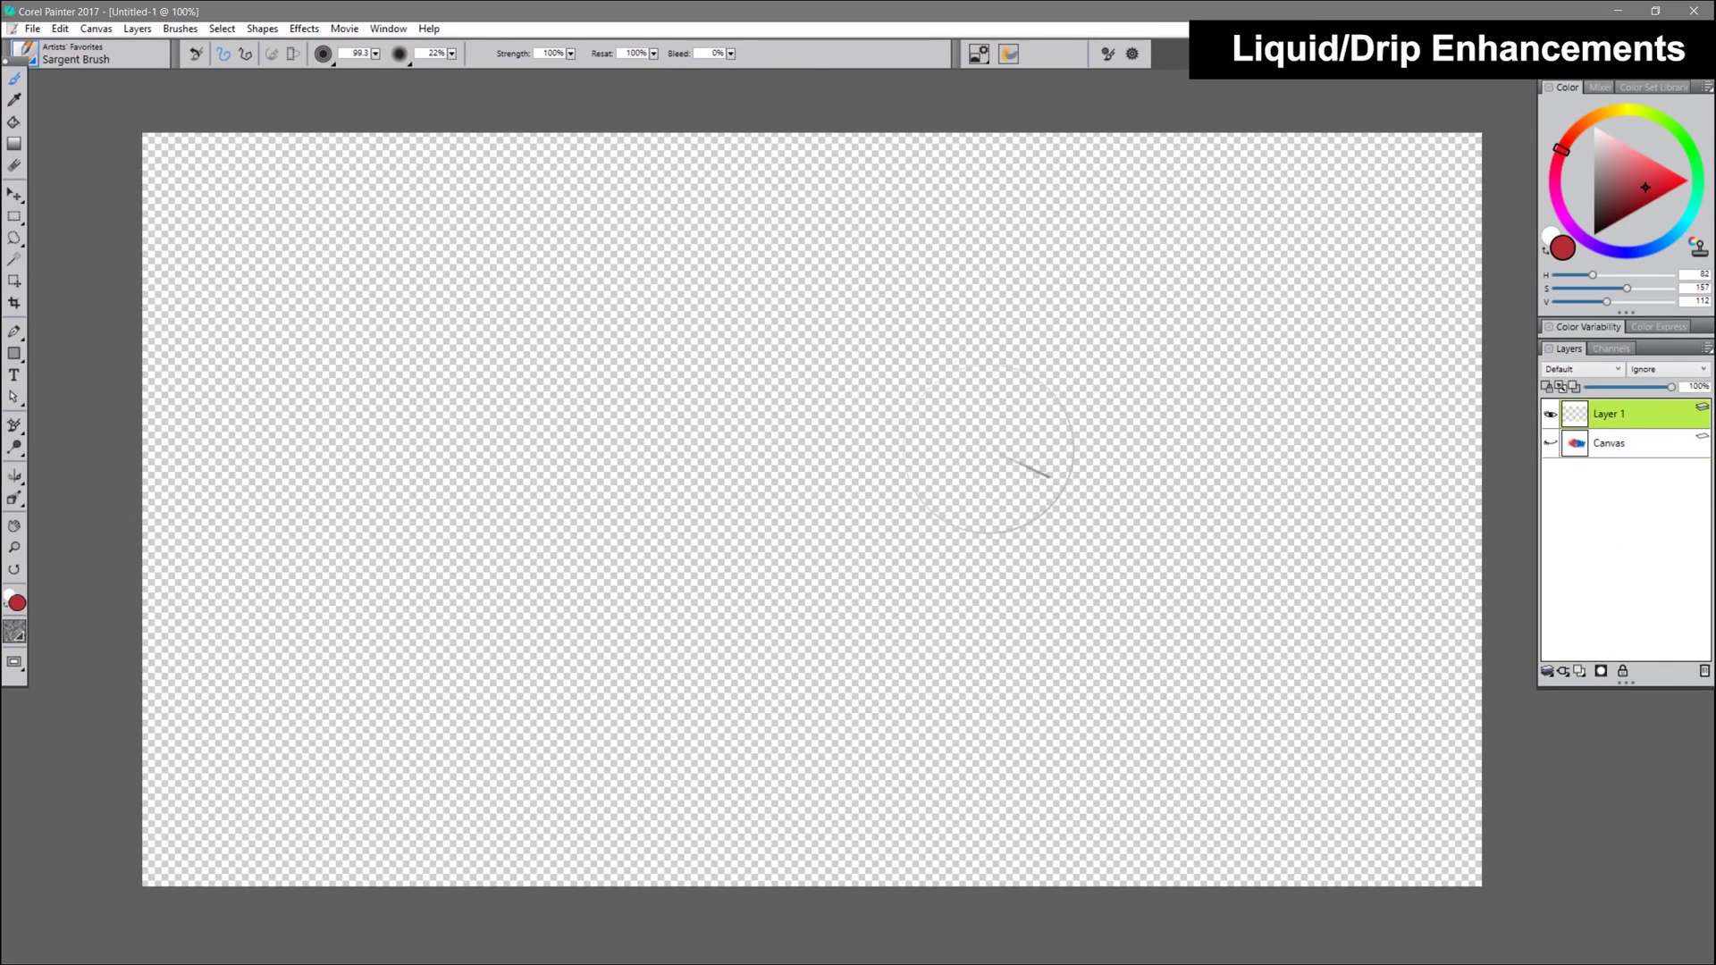
Step: Paint a grey Opaque Acrylic scribble, then red Sargent Brush strokes and a purple blob
{"action": "left_click", "coordinate": [23, 52]}
{"action": "left_click", "coordinate": [222, 273]}
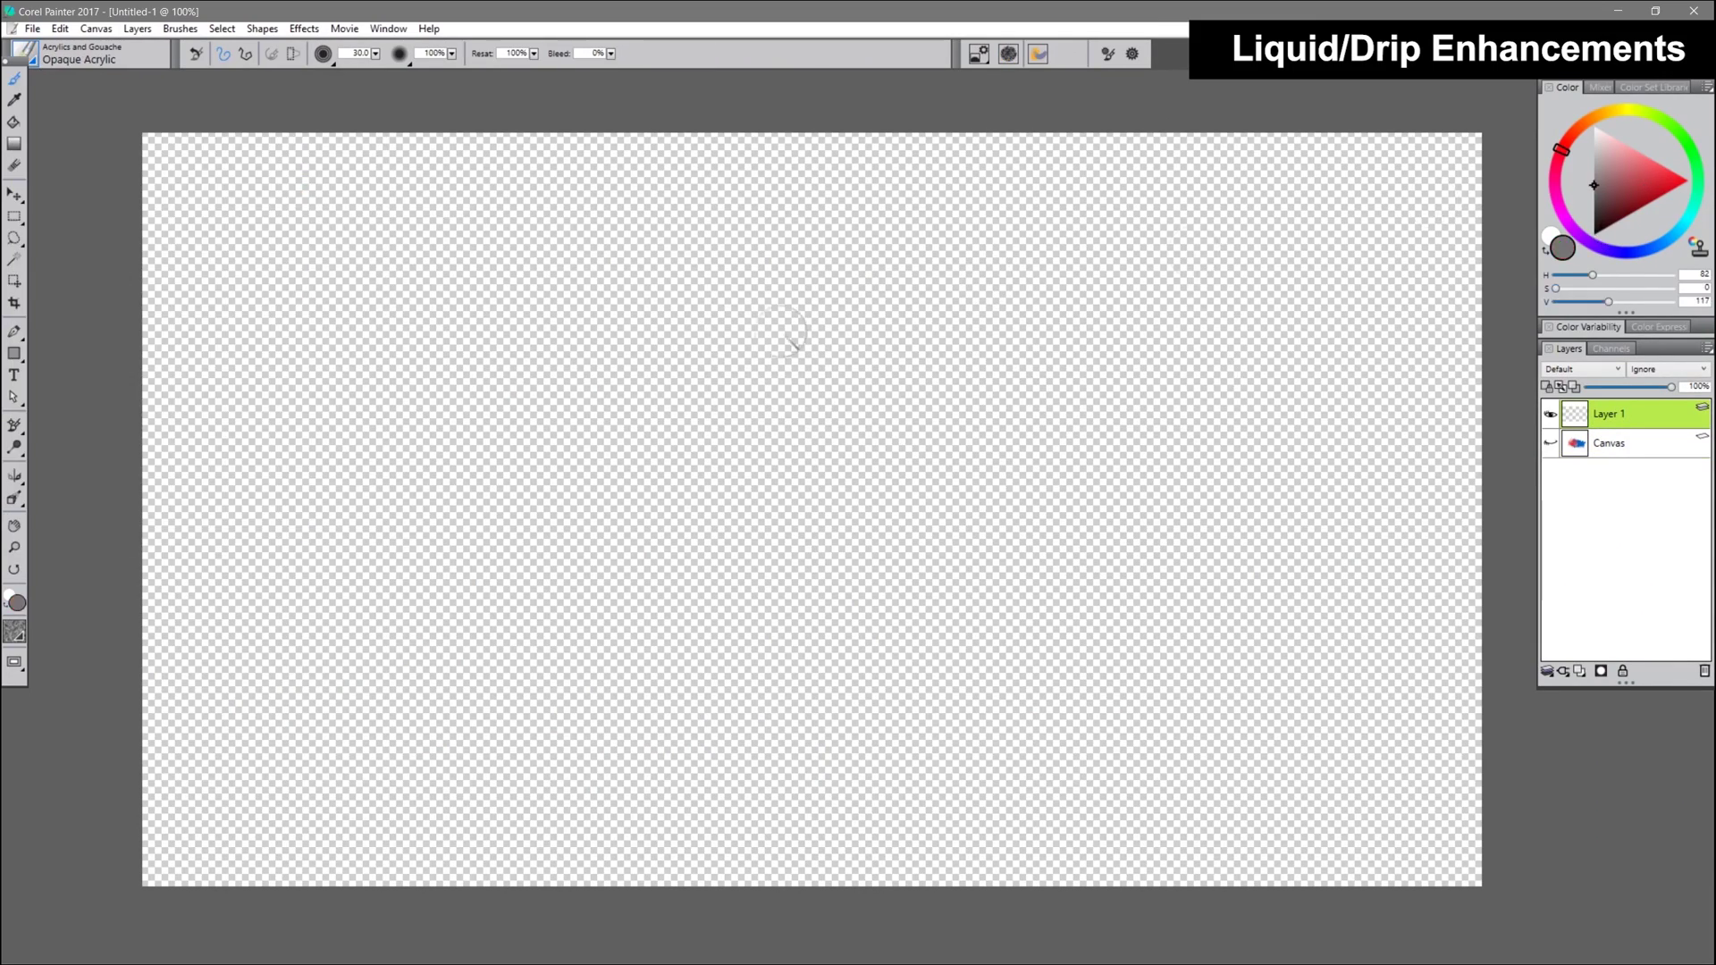
{"action": "left_click_drag", "start_coordinate": [790, 336], "coordinate": [1168, 555]}
{"action": "left_click", "coordinate": [23, 52]}
{"action": "left_click", "coordinate": [287, 287]}
{"action": "mouse_move", "coordinate": [750, 409]}
{"action": "left_mouse_down"}
{"action": "mouse_move", "coordinate": [1212, 484]}
{"action": "mouse_move", "coordinate": [1320, 262]}
{"action": "left_mouse_up"}
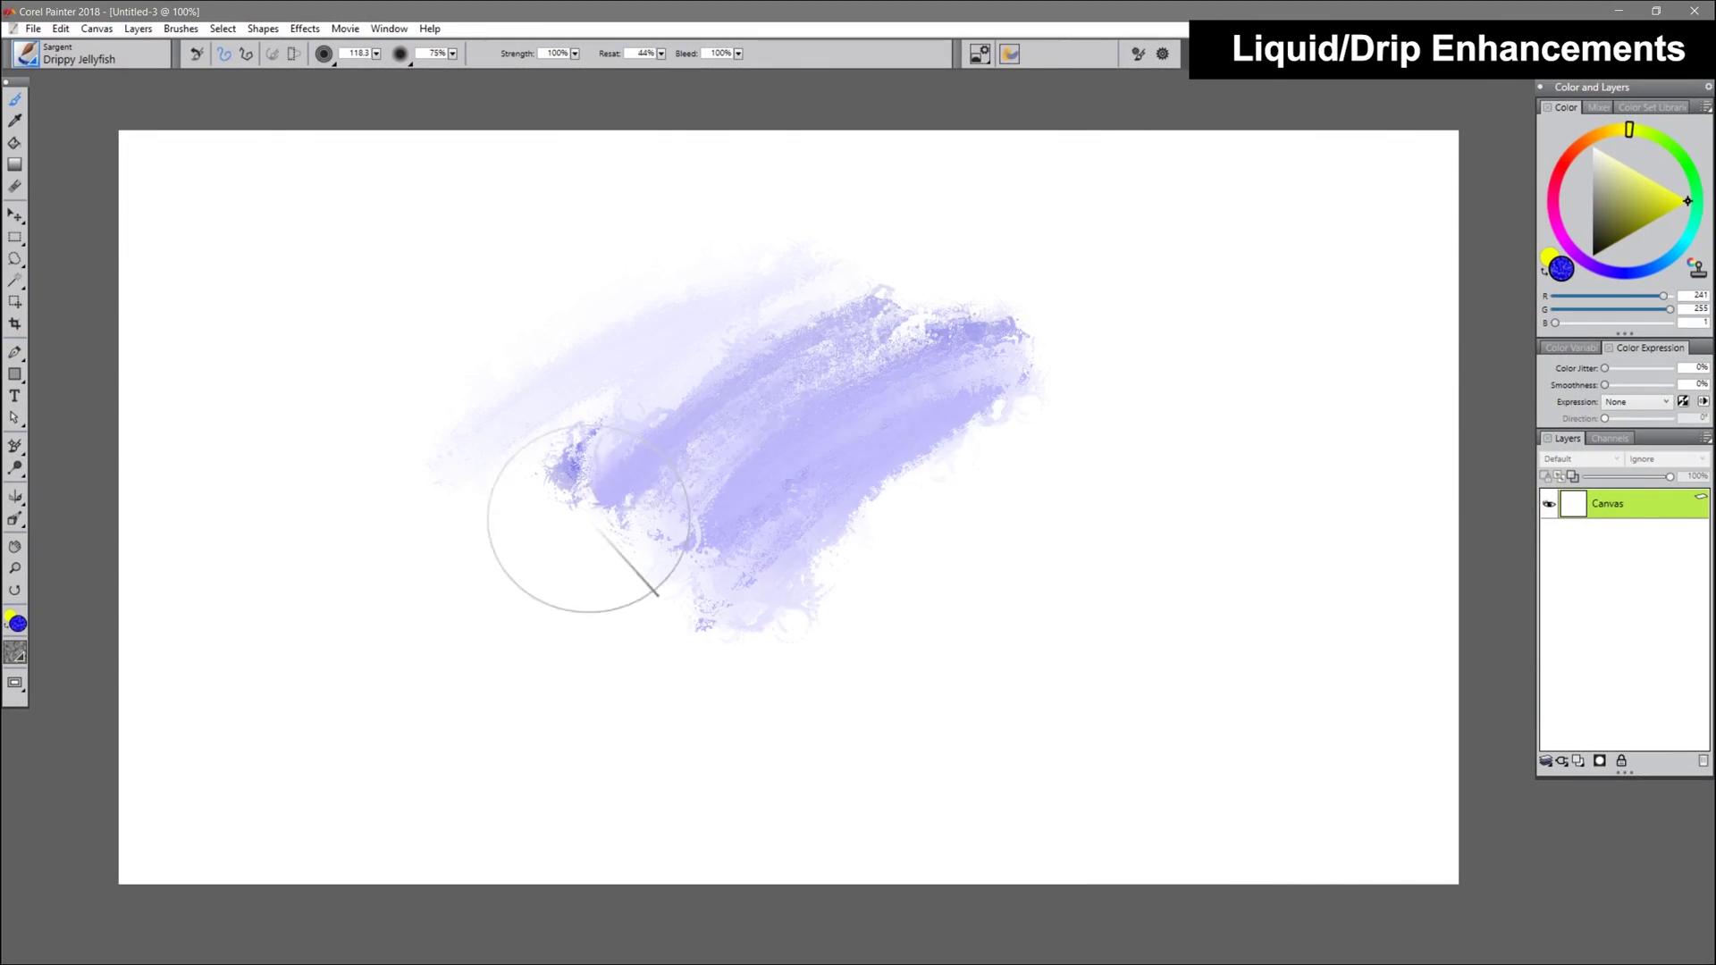
{"action": "left_click_drag", "start_coordinate": [587, 518], "coordinate": [1001, 544]}
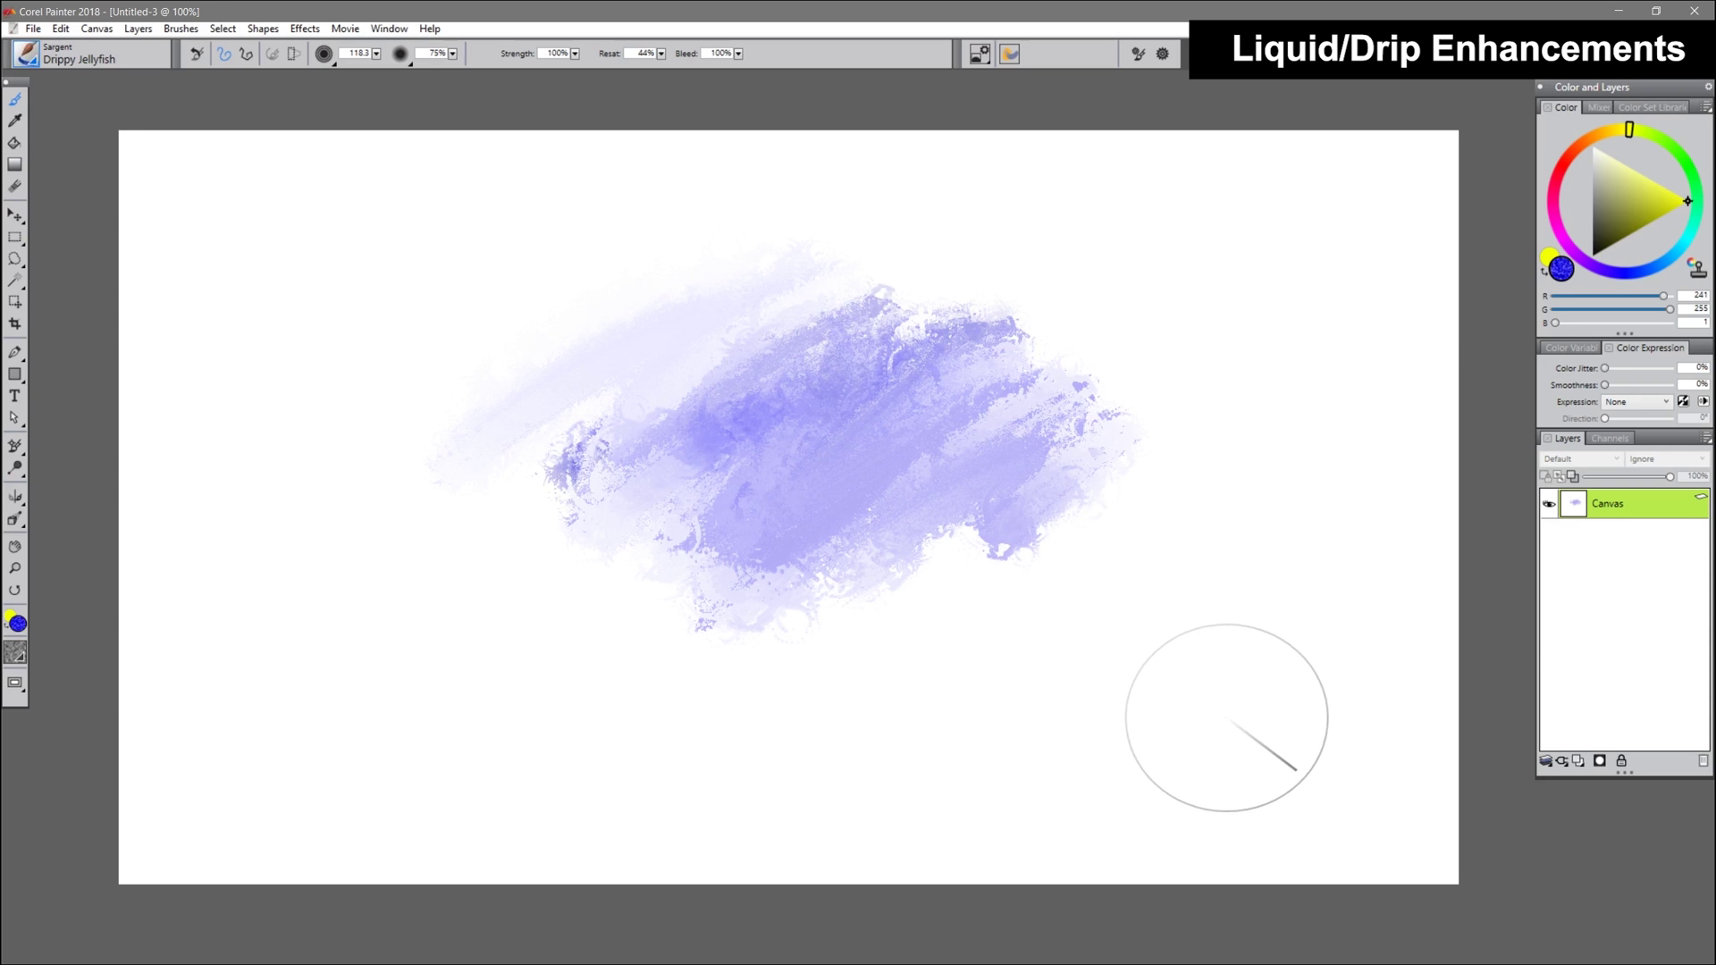
Step: Add Layer 2 and paint large red, then green, strokes over the purple blob
{"action": "left_click", "coordinate": [1577, 760]}
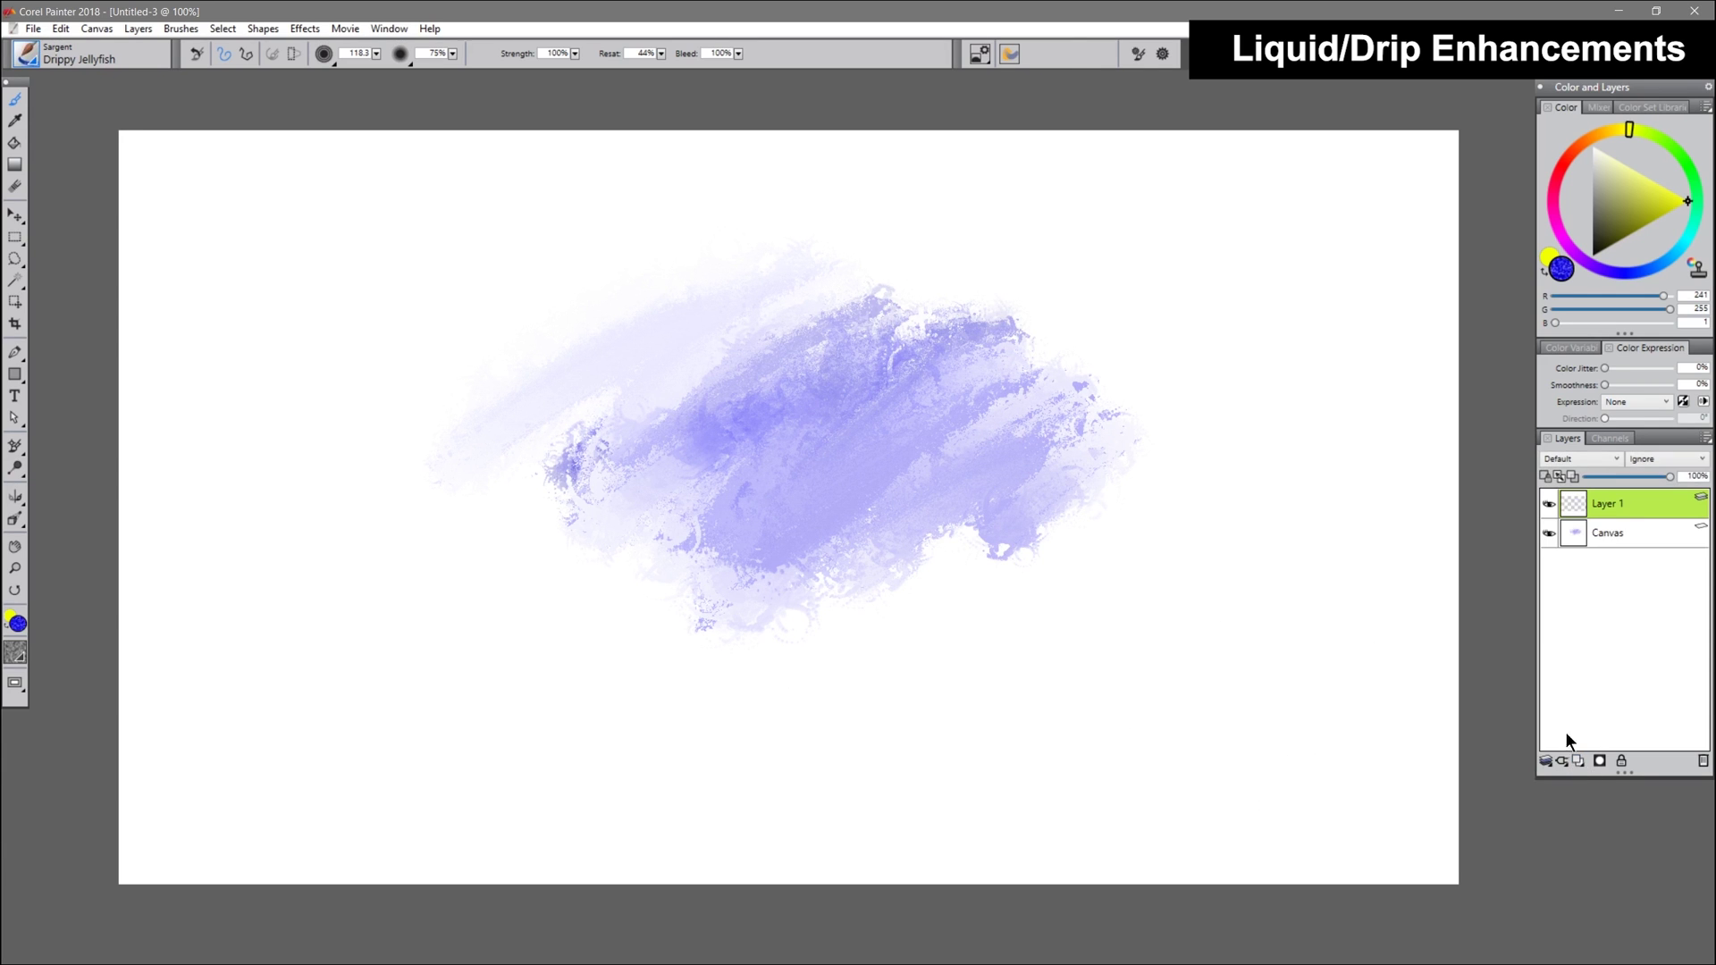
{"action": "mouse_move", "coordinate": [938, 335]}
{"action": "left_mouse_down"}
{"action": "mouse_move", "coordinate": [973, 471]}
{"action": "mouse_move", "coordinate": [728, 403]}
{"action": "mouse_move", "coordinate": [523, 415]}
{"action": "mouse_move", "coordinate": [743, 517]}
{"action": "left_mouse_up"}
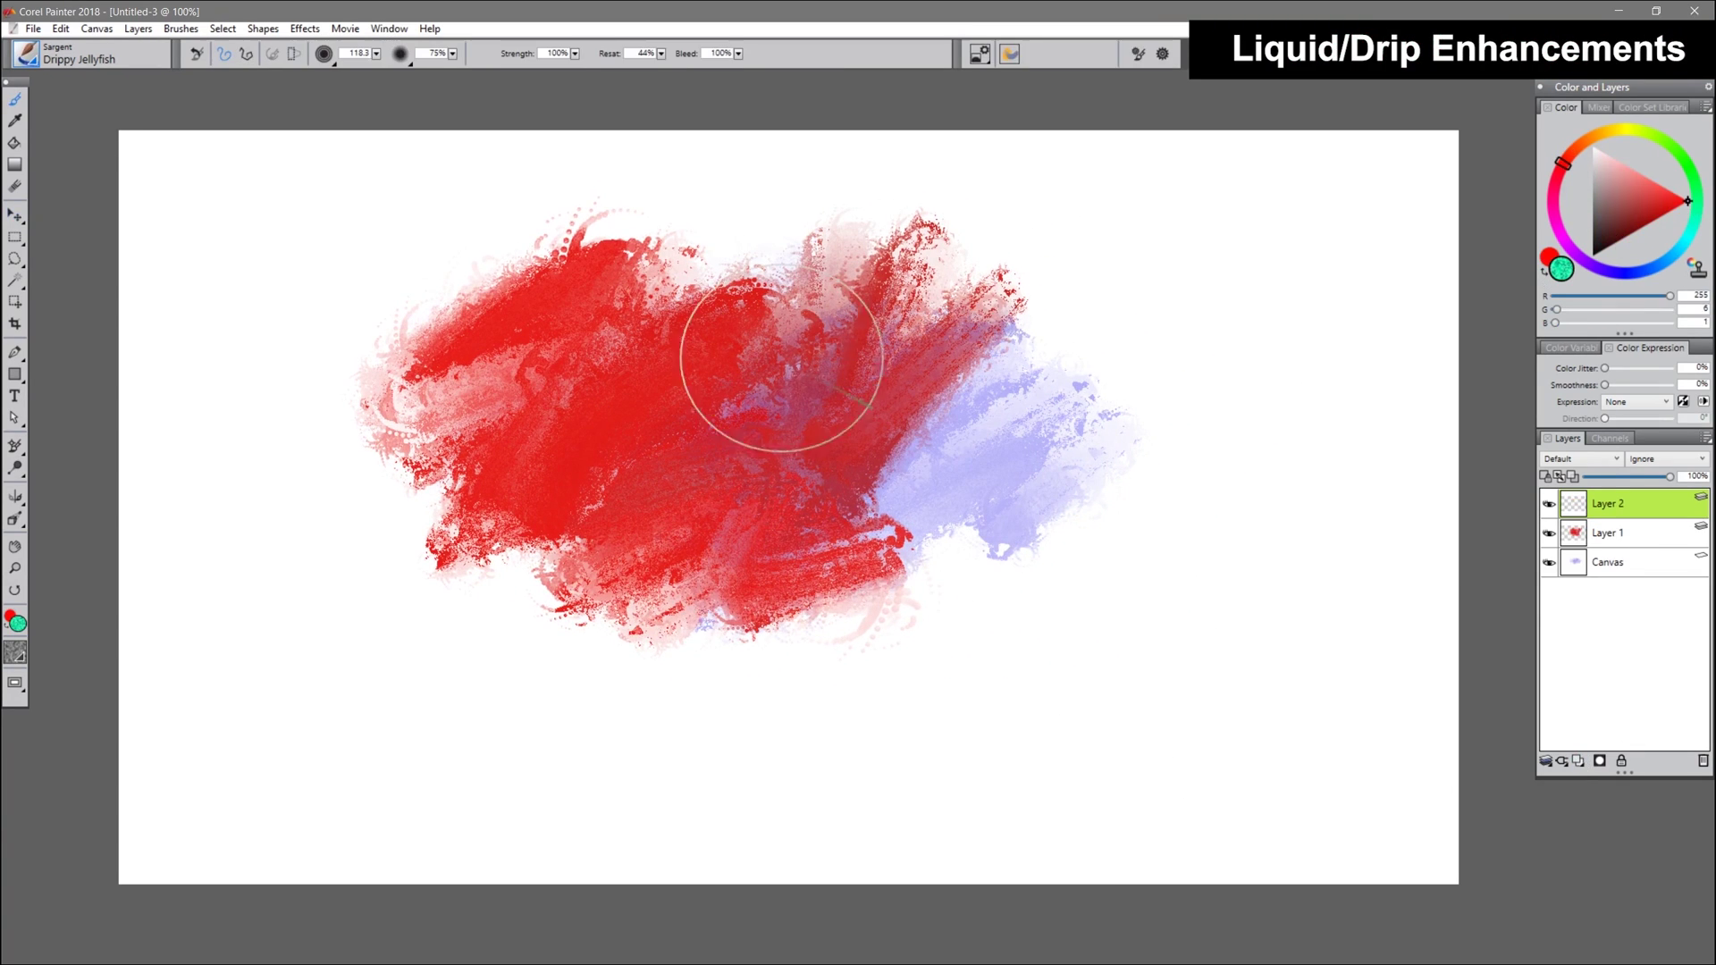
{"action": "left_click_drag", "start_coordinate": [782, 364], "coordinate": [1179, 630]}
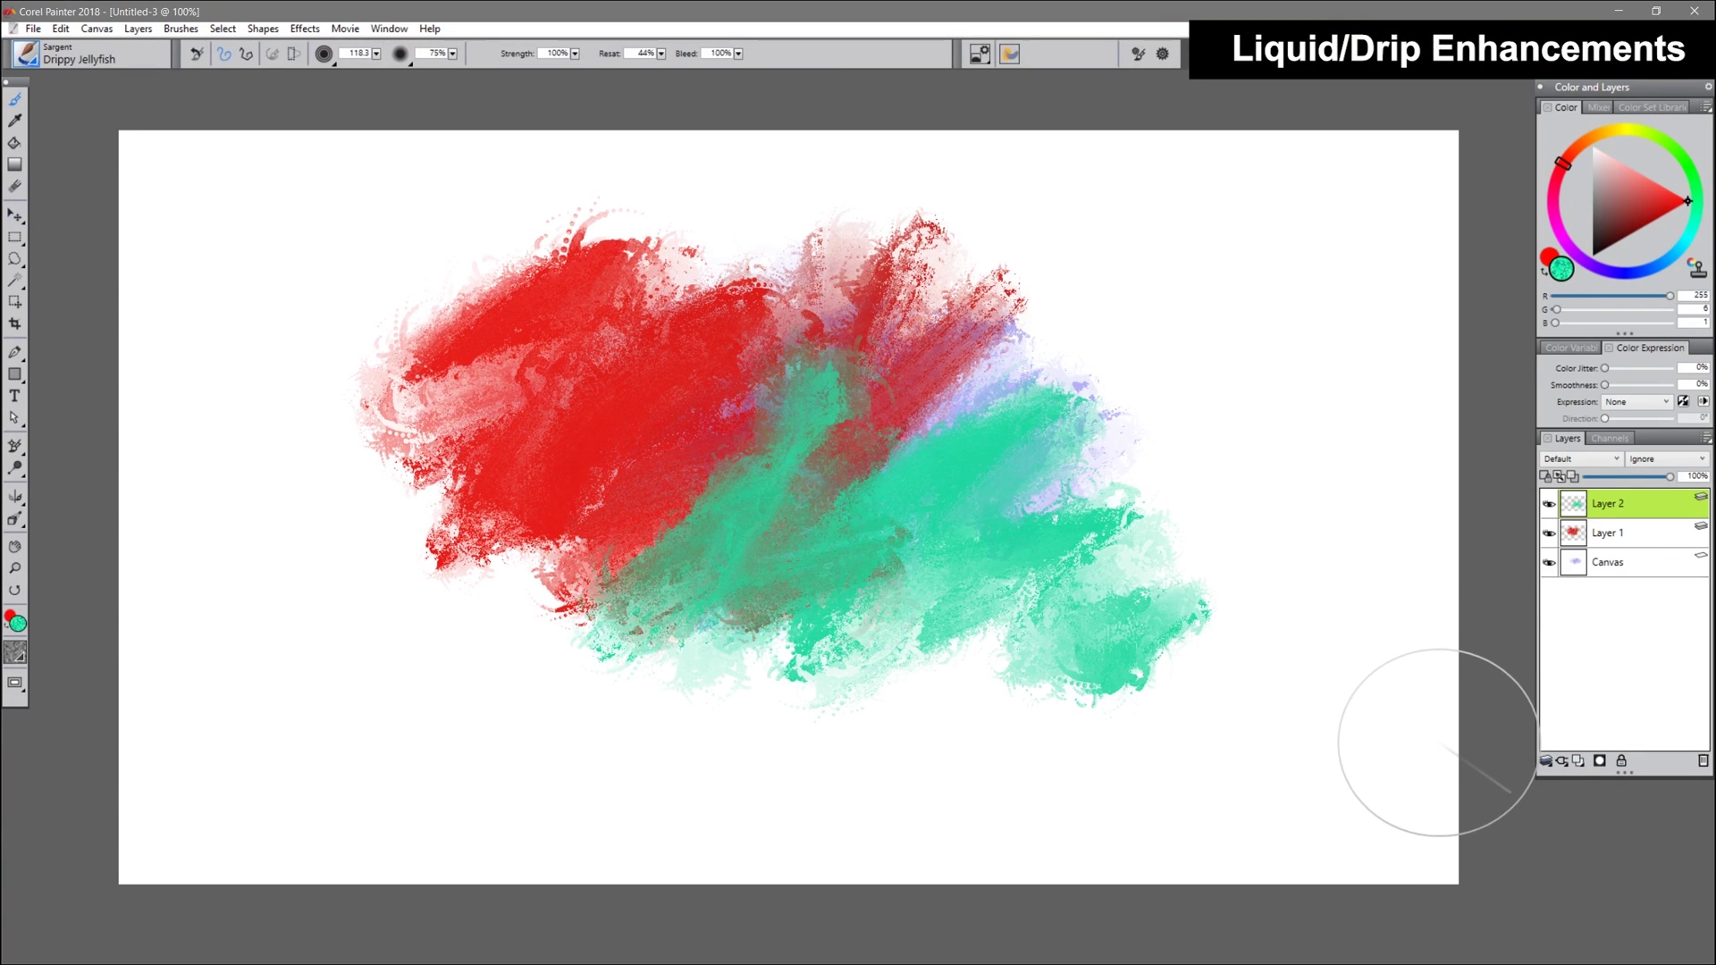
{"action": "left_click", "coordinate": [32, 67]}
{"action": "left_click", "coordinate": [353, 205]}
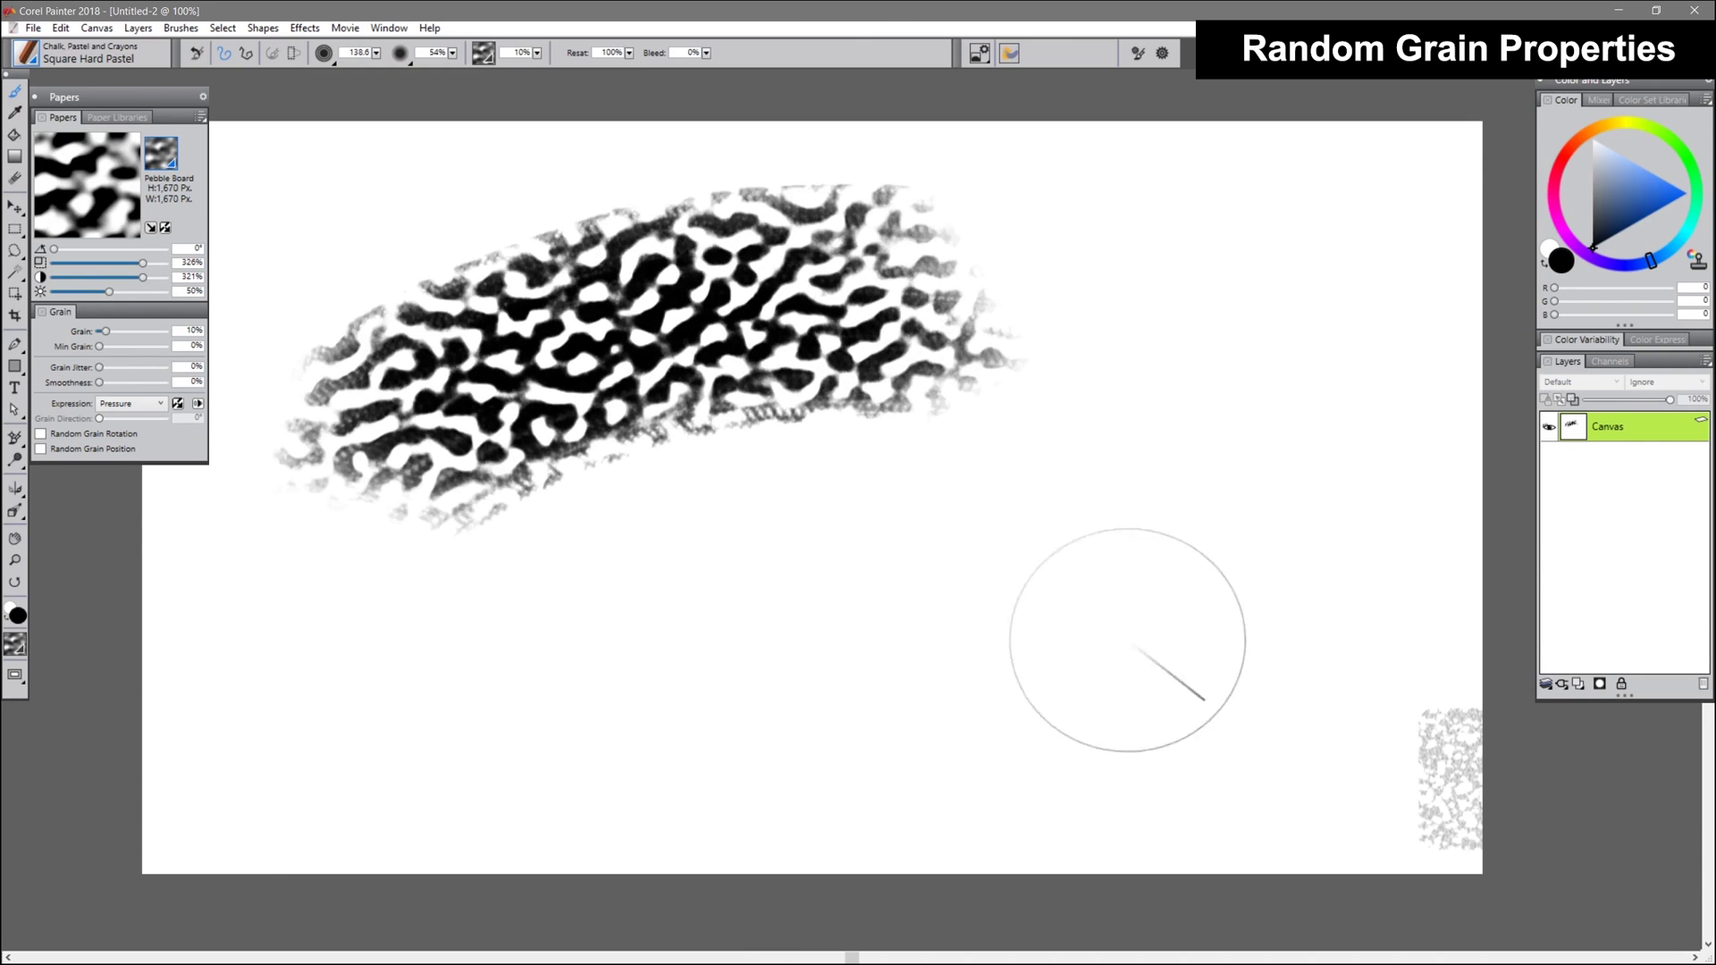
Step: Paint Square Hard Pastel strokes: plain, with Random Grain Rotation, then also Random Grain Position
{"action": "key", "text": "ctrl+z"}
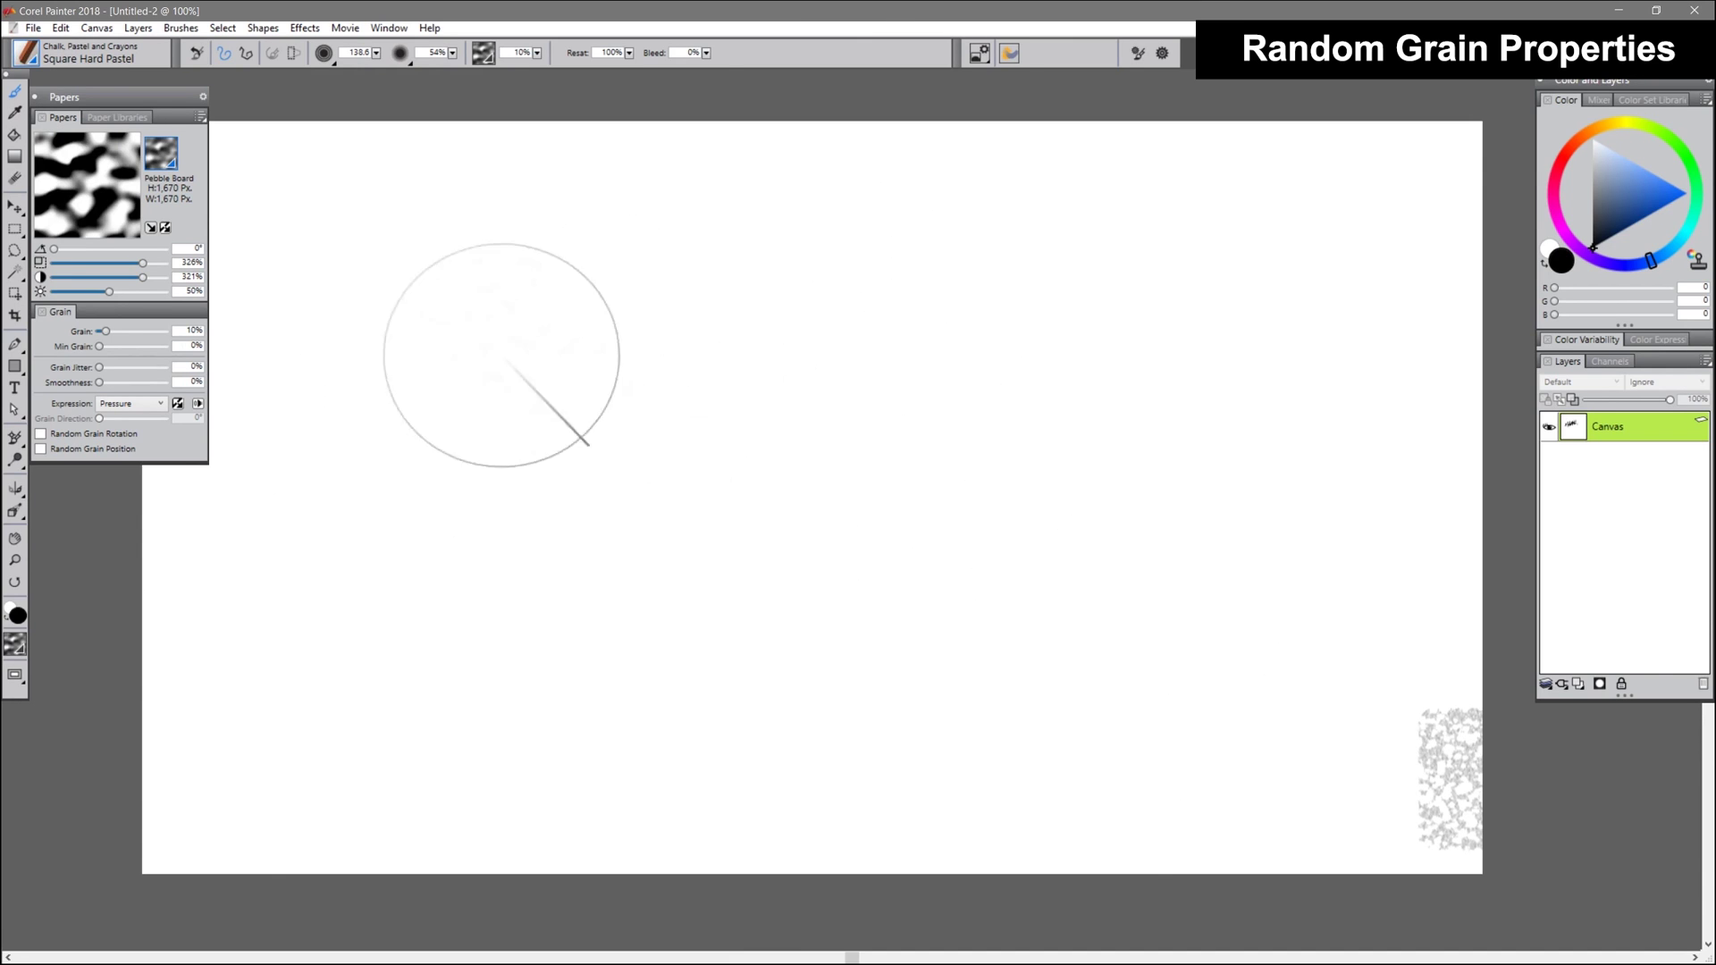
{"action": "left_click_drag", "start_coordinate": [467, 624], "coordinate": [1032, 402]}
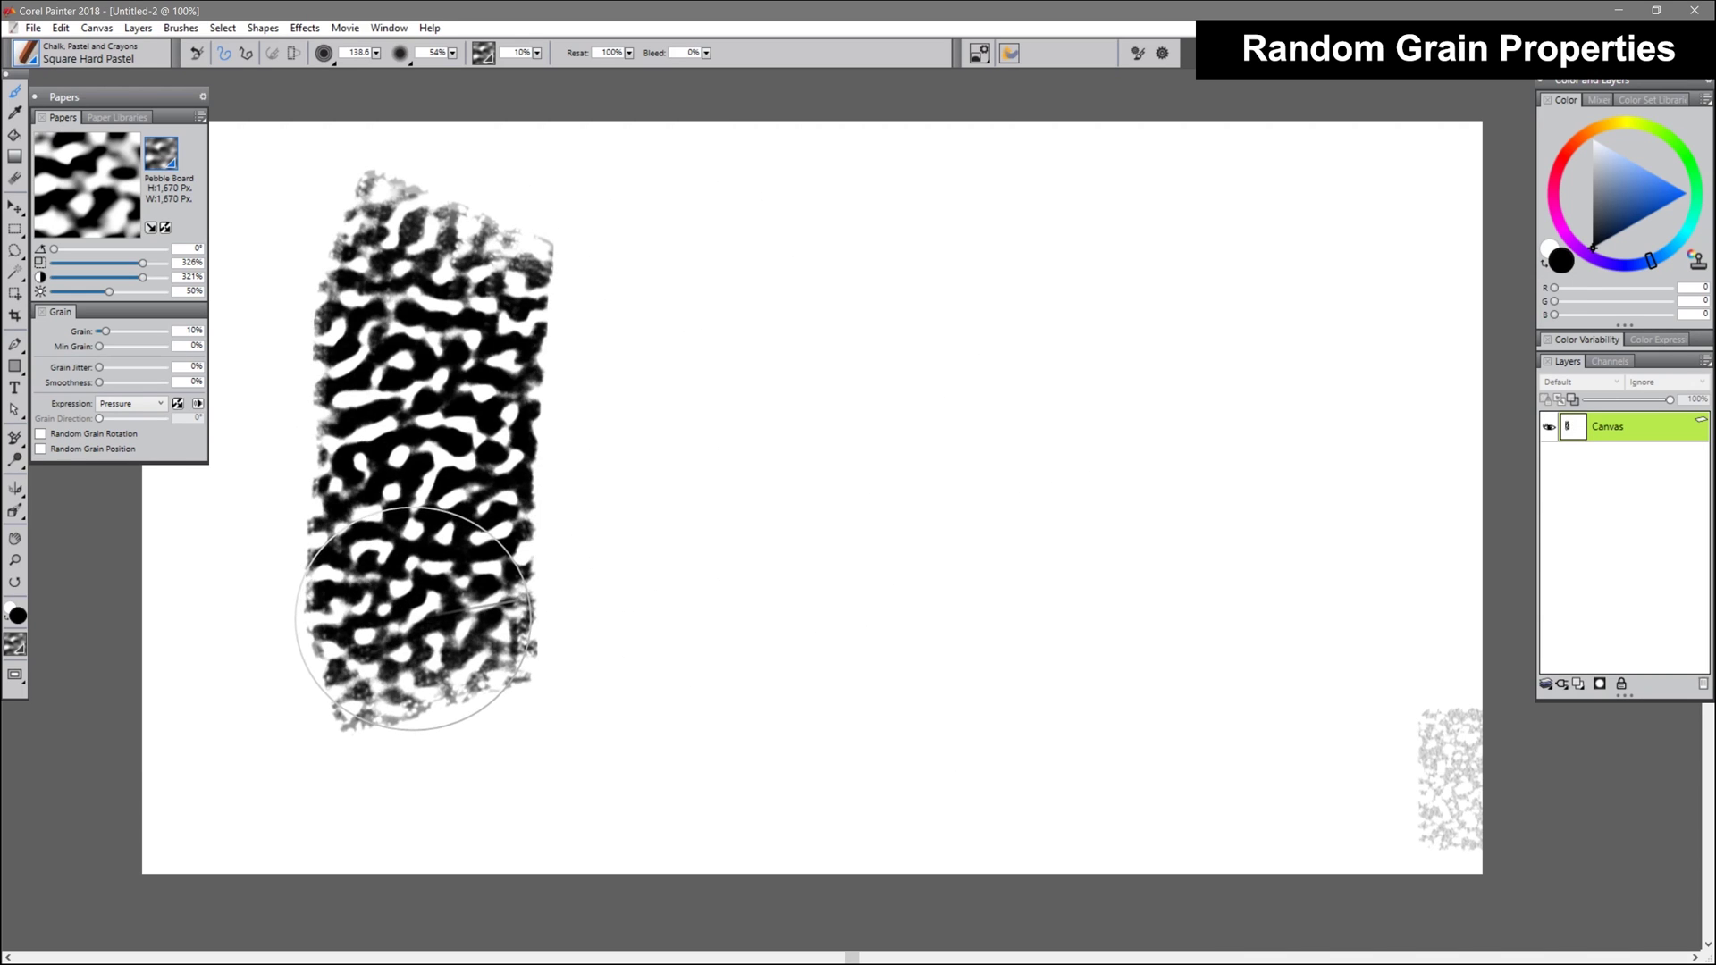
{"action": "left_click", "coordinate": [39, 433]}
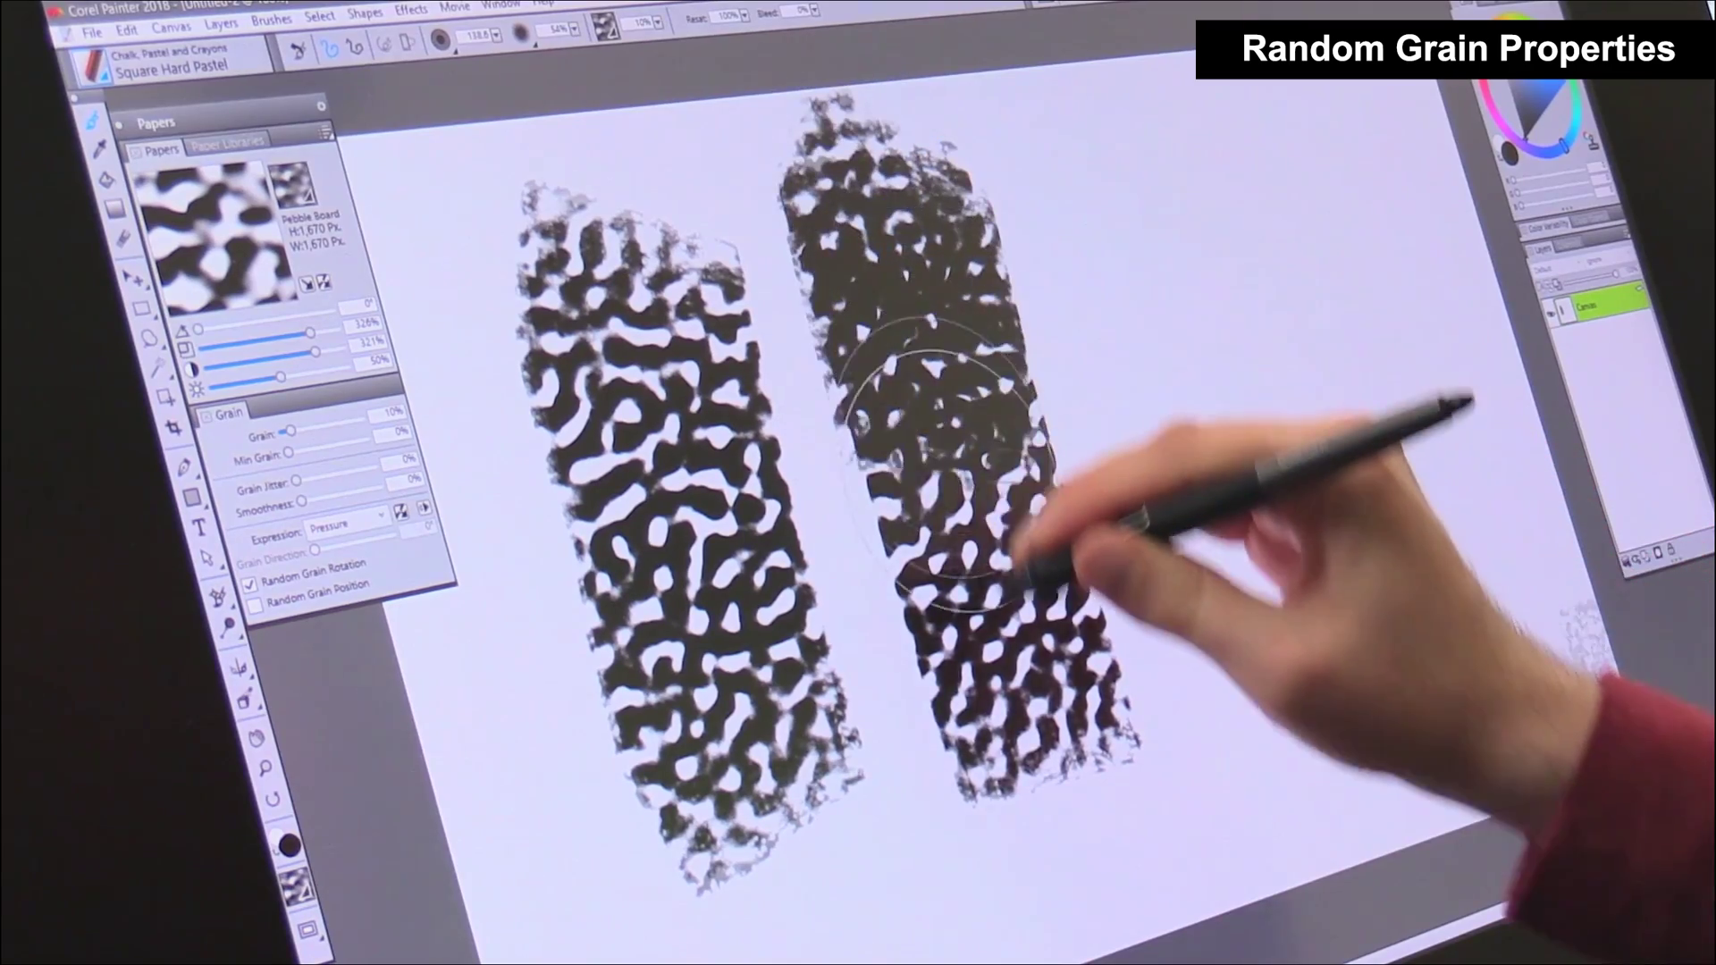
{"action": "mouse_move", "coordinate": [939, 462]}
{"action": "left_mouse_down"}
{"action": "mouse_move", "coordinate": [896, 288]}
{"action": "mouse_move", "coordinate": [919, 555]}
{"action": "mouse_move", "coordinate": [939, 536]}
{"action": "mouse_move", "coordinate": [881, 250]}
{"action": "mouse_move", "coordinate": [1012, 690]}
{"action": "mouse_move", "coordinate": [900, 172]}
{"action": "mouse_move", "coordinate": [1015, 688]}
{"action": "mouse_move", "coordinate": [862, 153]}
{"action": "mouse_move", "coordinate": [998, 640]}
{"action": "mouse_move", "coordinate": [1071, 681]}
{"action": "left_mouse_up"}
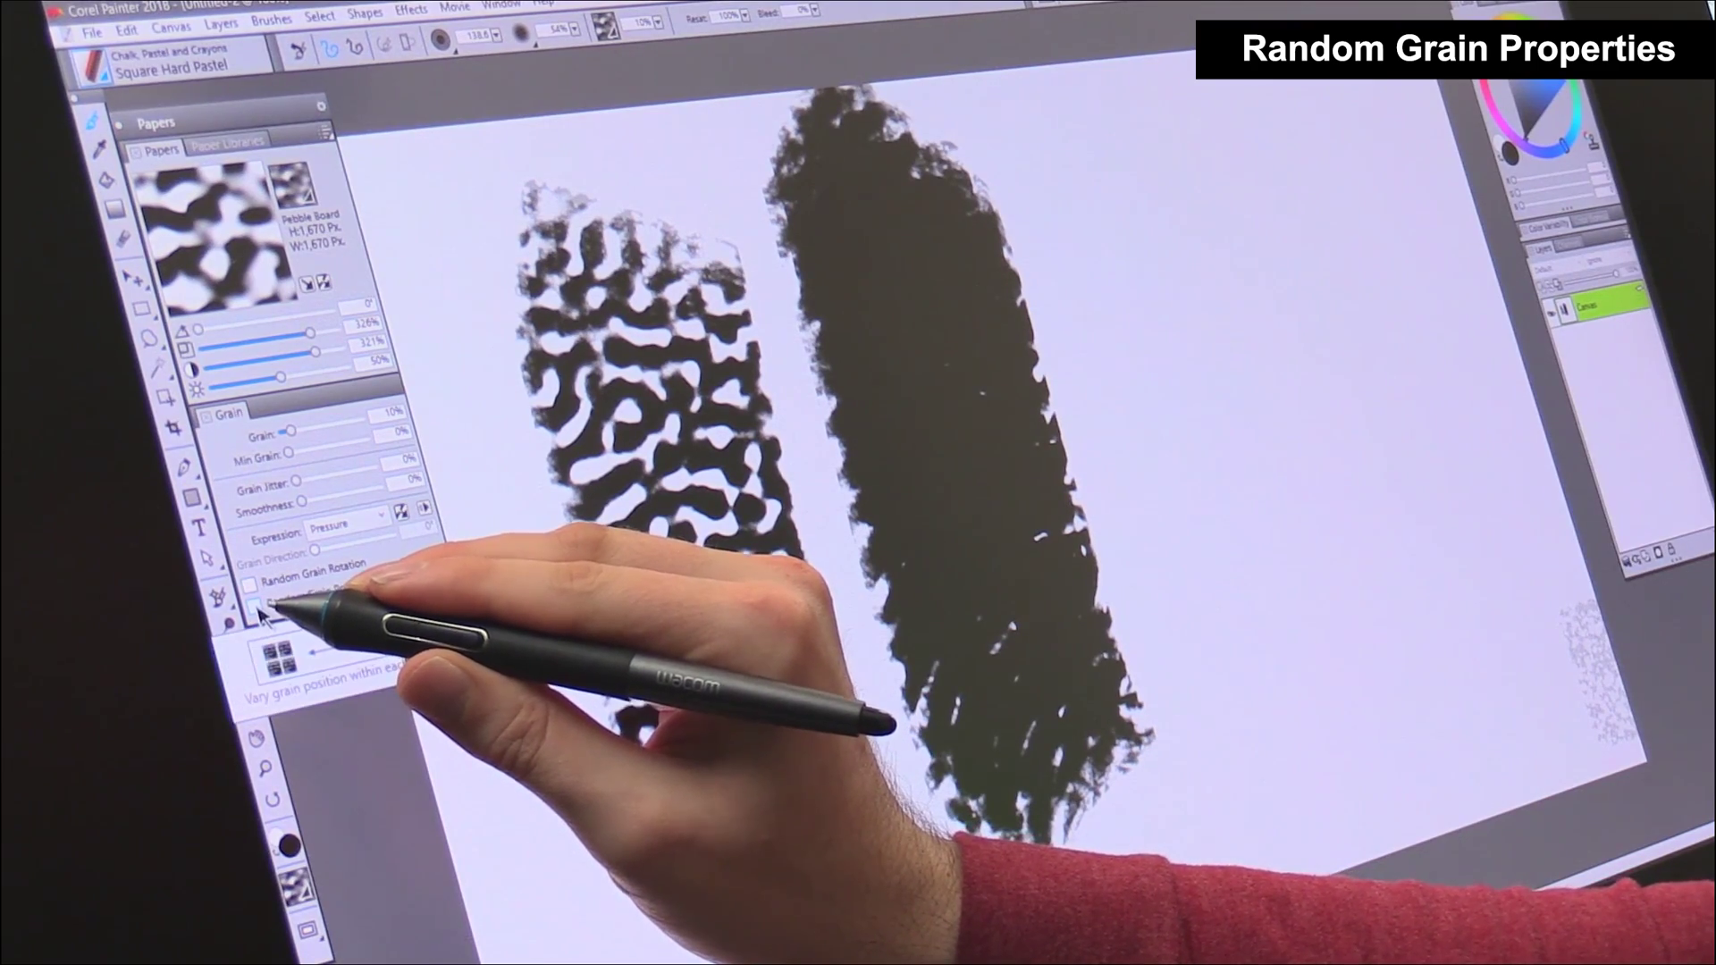
{"action": "left_click", "coordinate": [252, 602]}
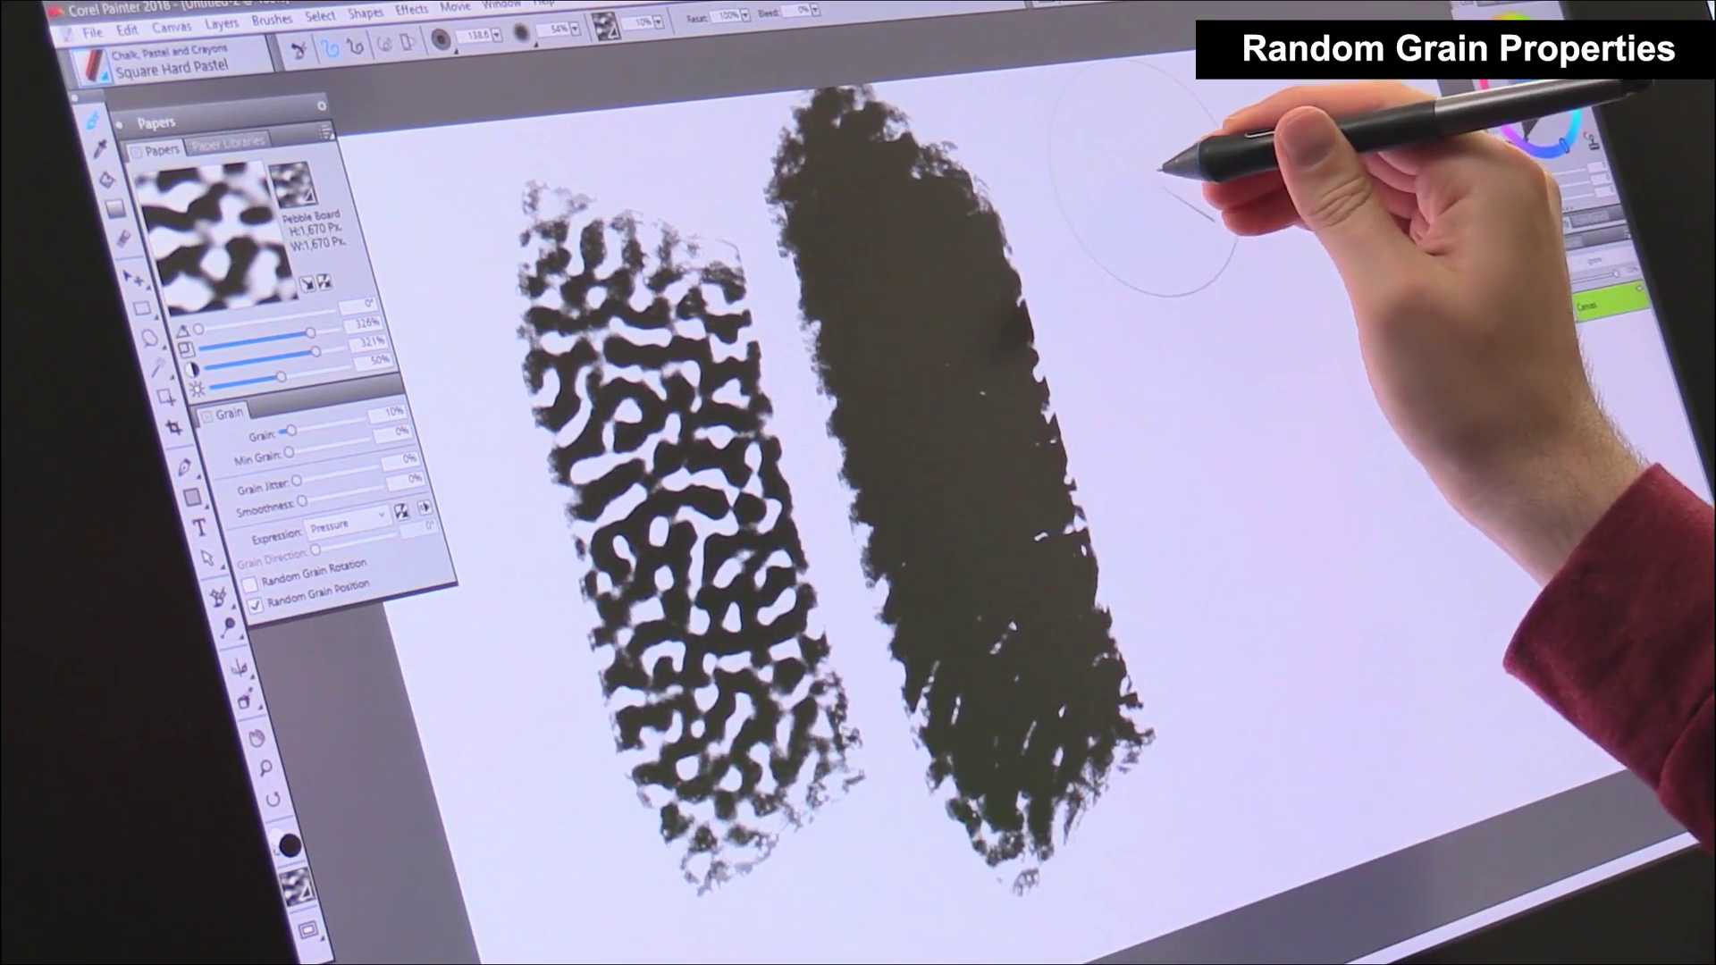
{"action": "left_click_drag", "start_coordinate": [1162, 168], "coordinate": [1328, 683]}
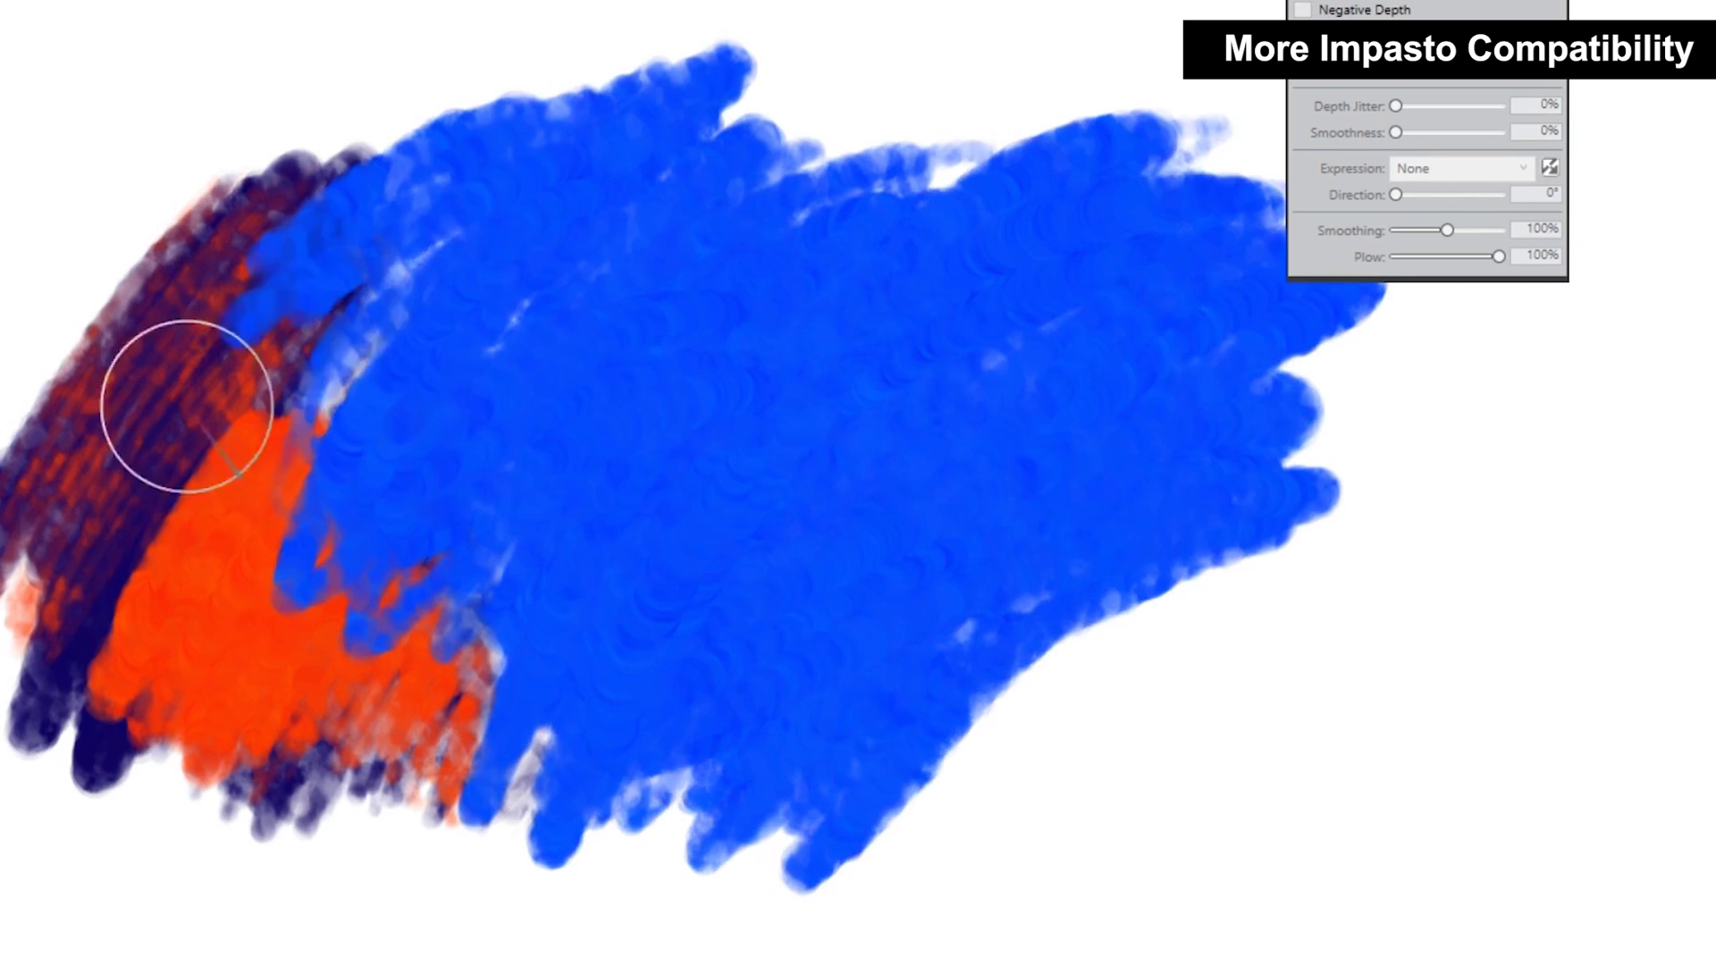
Step: Paint blue strokes over the orange area with Impasto Draw To set to Color and Depth
{"action": "mouse_move", "coordinate": [186, 407]}
{"action": "left_mouse_down"}
{"action": "mouse_move", "coordinate": [1167, 604]}
{"action": "mouse_move", "coordinate": [1389, 533]}
{"action": "left_mouse_up"}
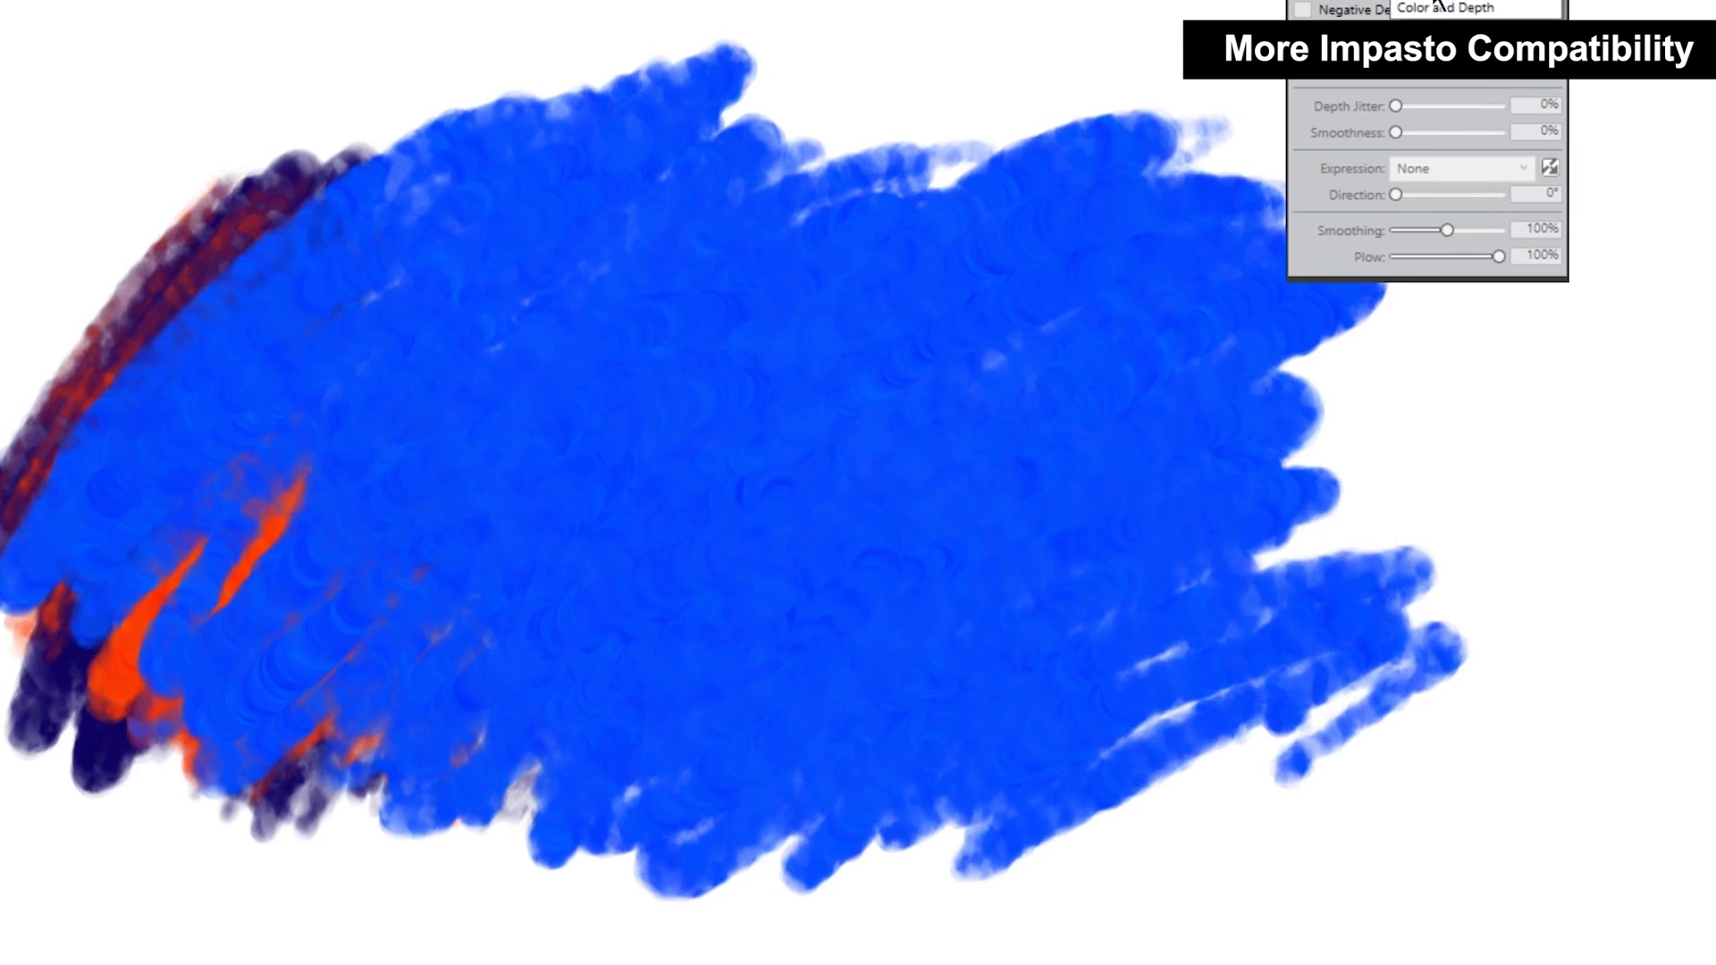
{"action": "left_click", "coordinate": [1438, 7]}
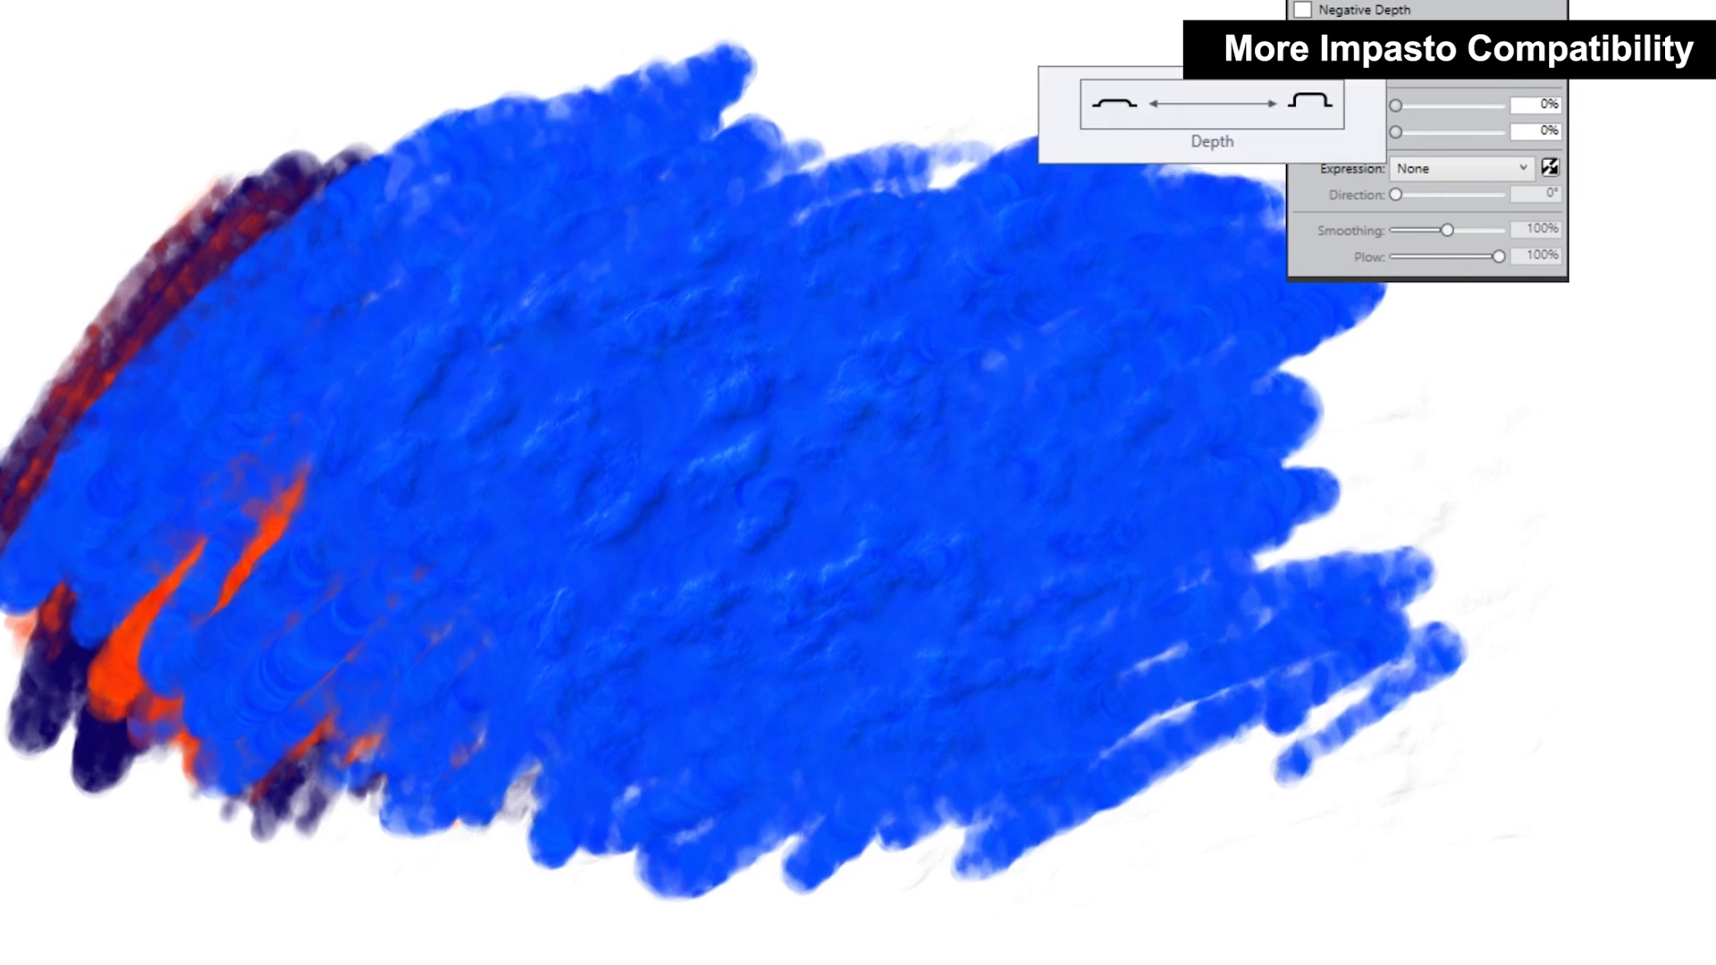
{"action": "left_click", "coordinate": [1402, 164]}
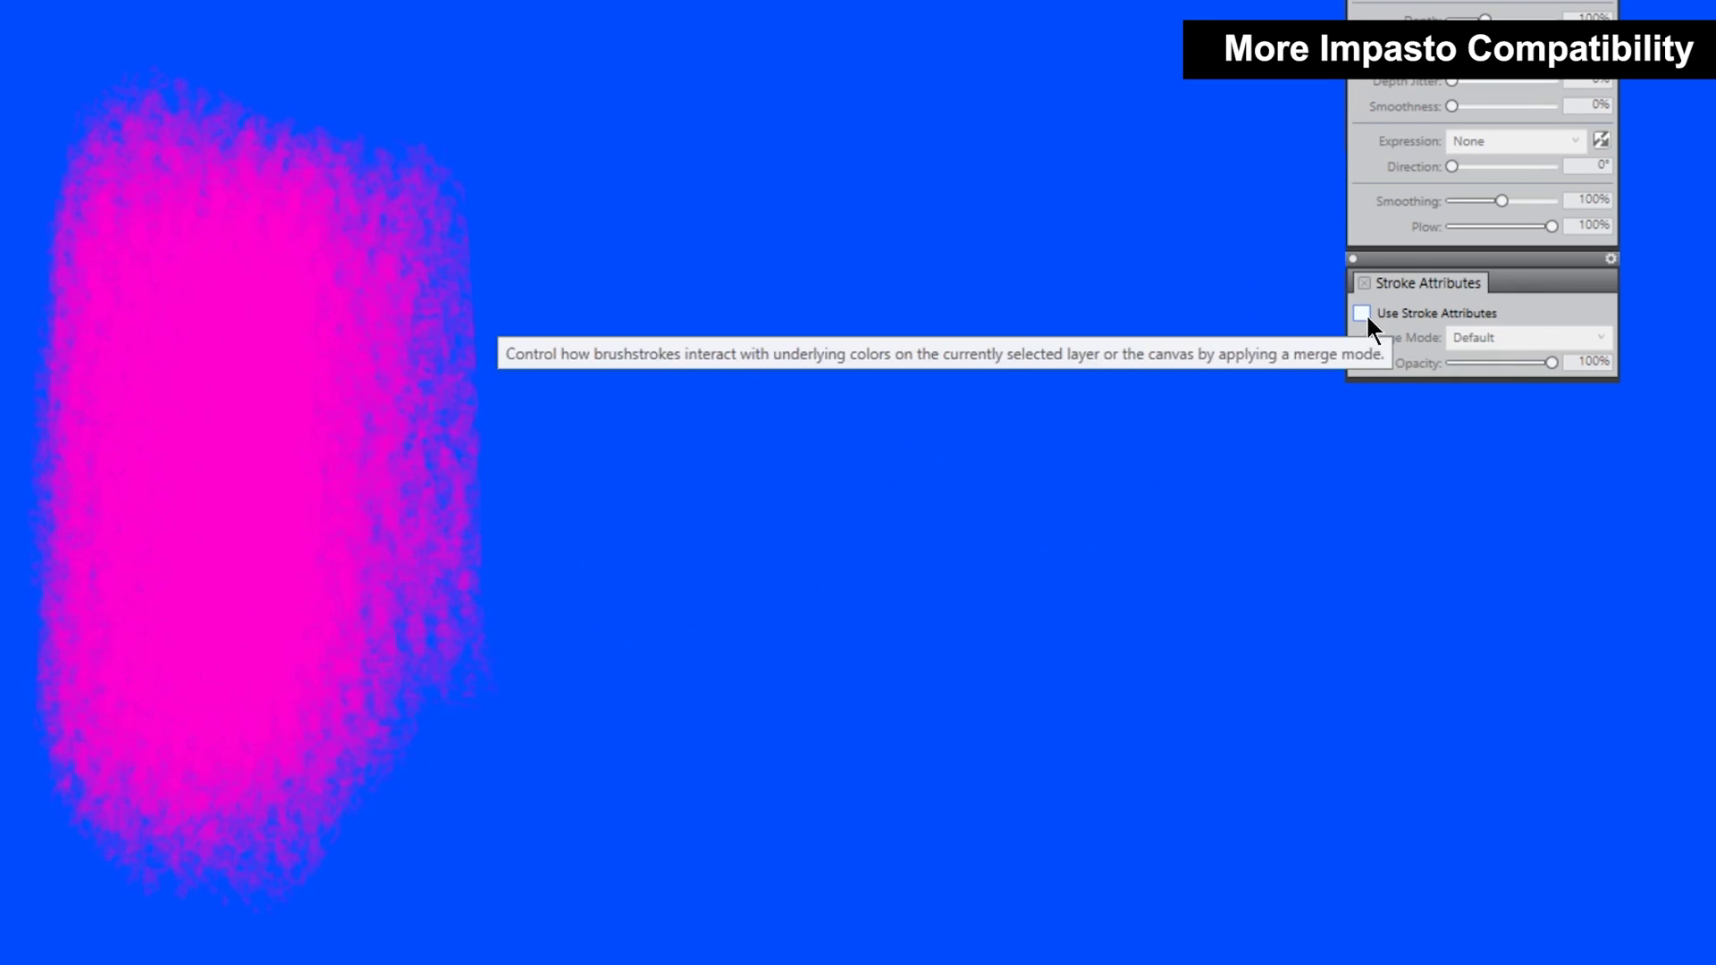
Step: Enable Use Stroke Attributes, set Merge Mode to Screen, and paint pink strokes
{"action": "left_click", "coordinate": [1362, 312]}
{"action": "left_click", "coordinate": [1529, 338]}
{"action": "left_click", "coordinate": [1489, 556]}
{"action": "left_click_drag", "start_coordinate": [644, 174], "coordinate": [926, 663]}
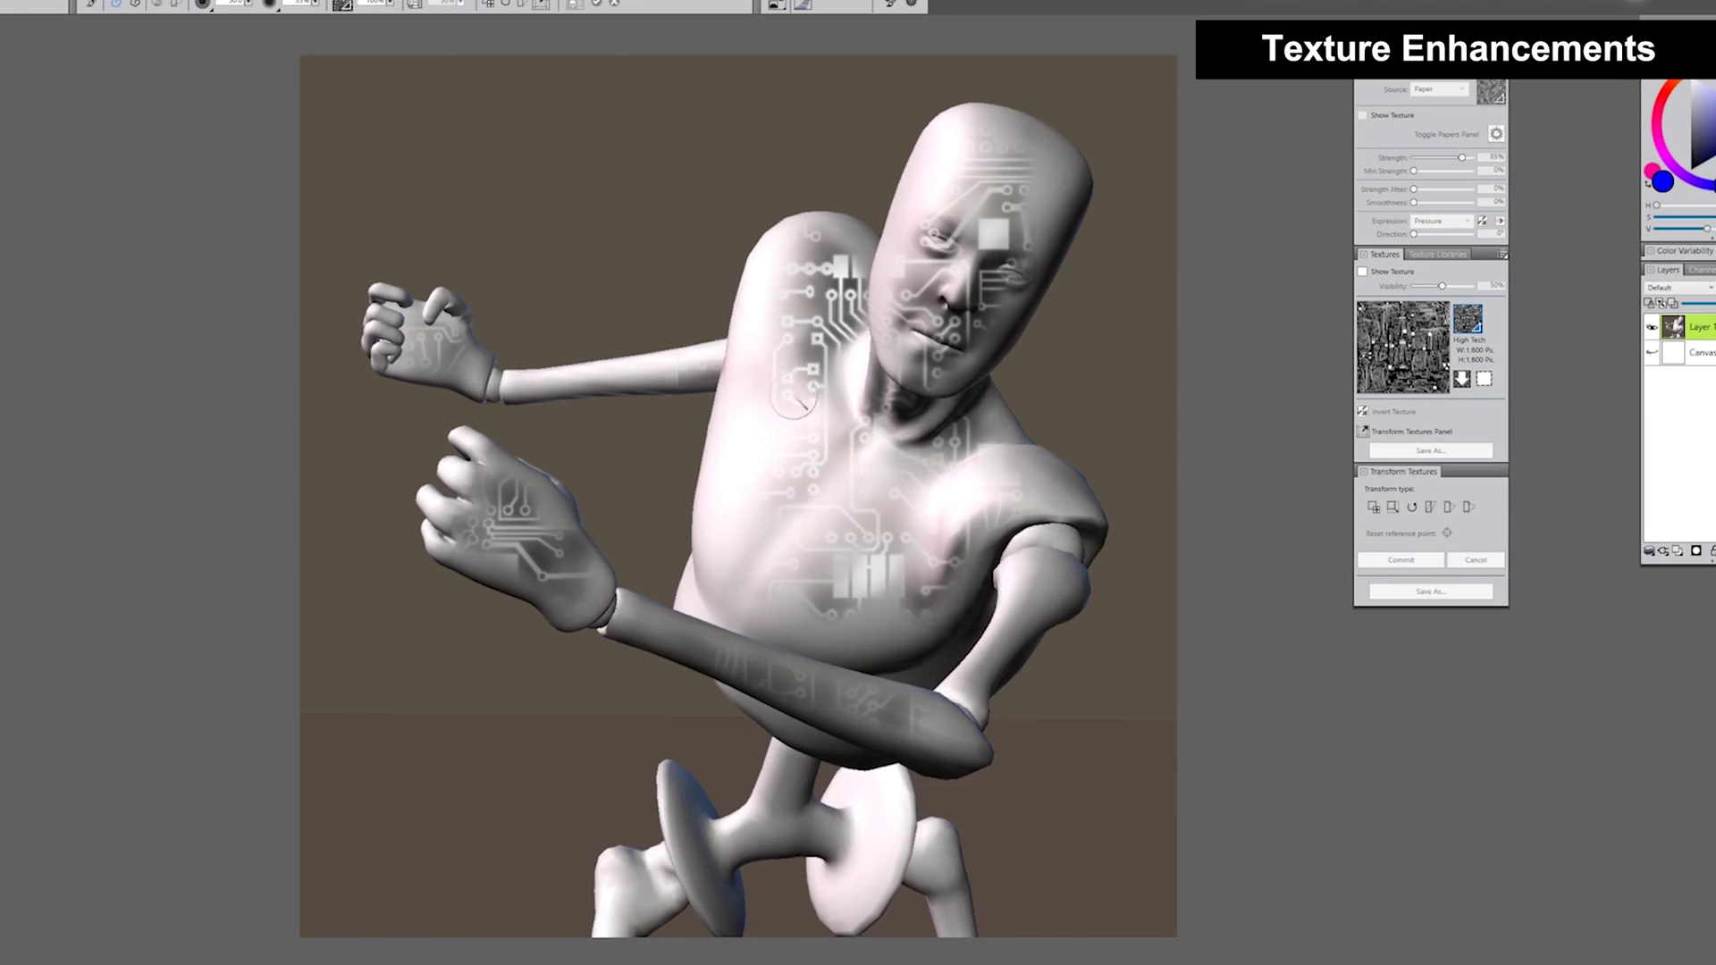
Step: Turn Show Texture on to preview the circuit texture, then turn it off
{"action": "left_click", "coordinate": [1362, 272]}
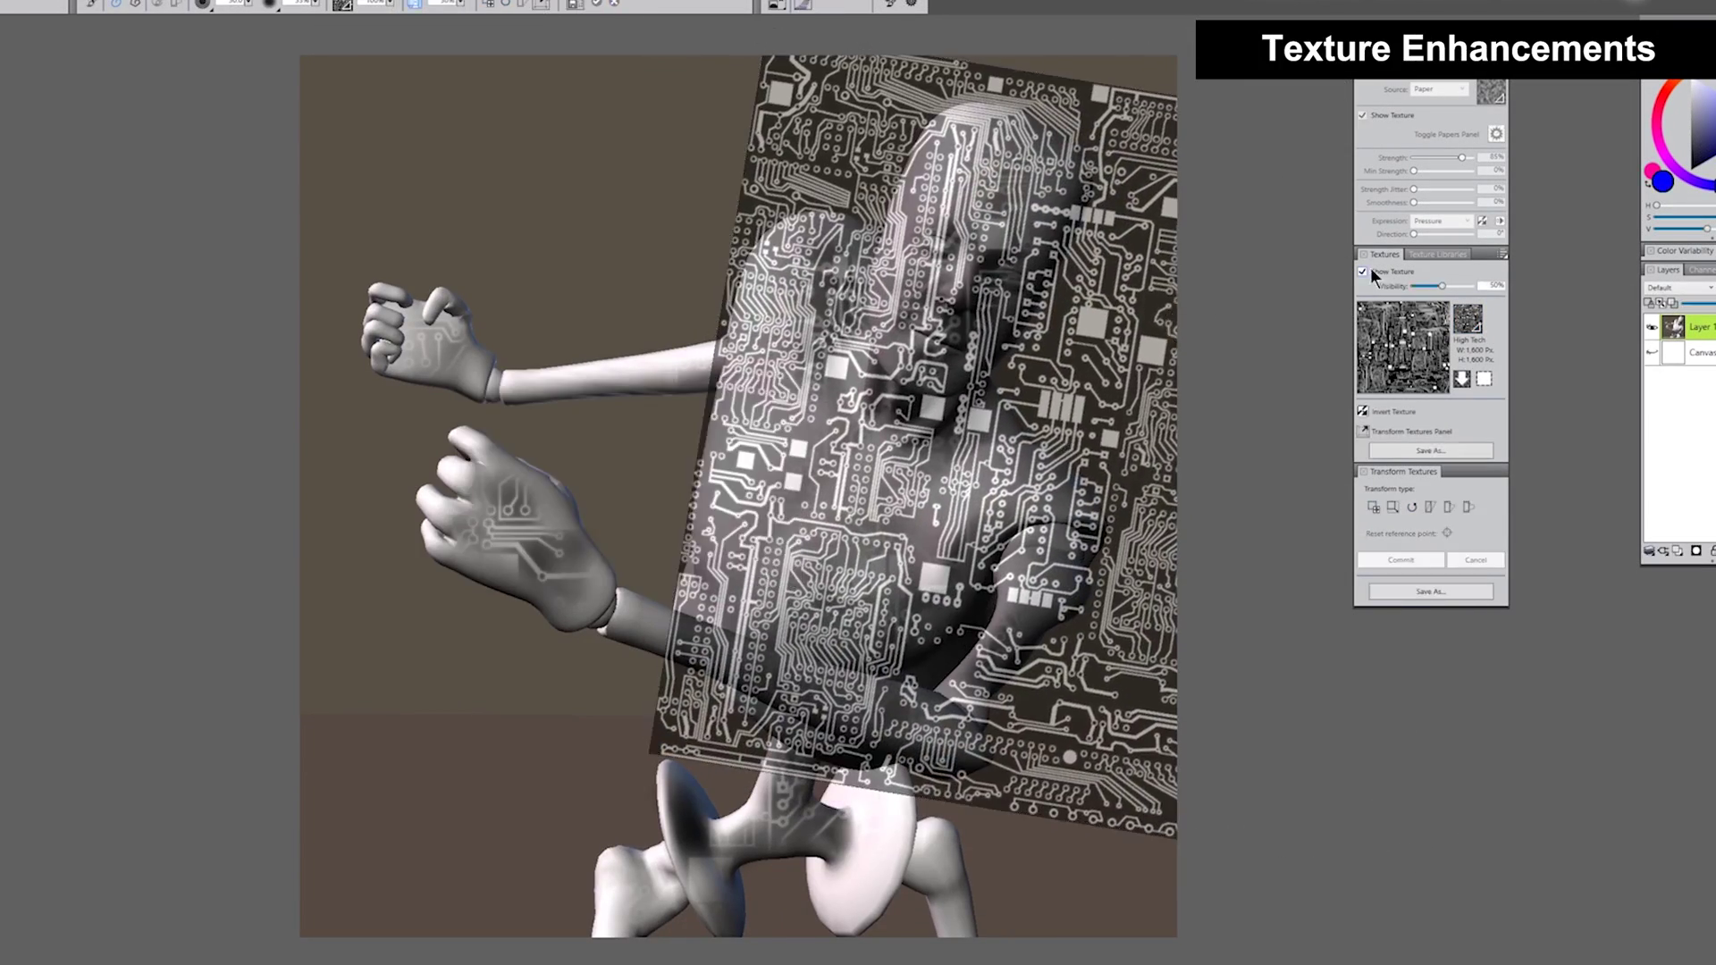
{"action": "left_click", "coordinate": [1370, 271]}
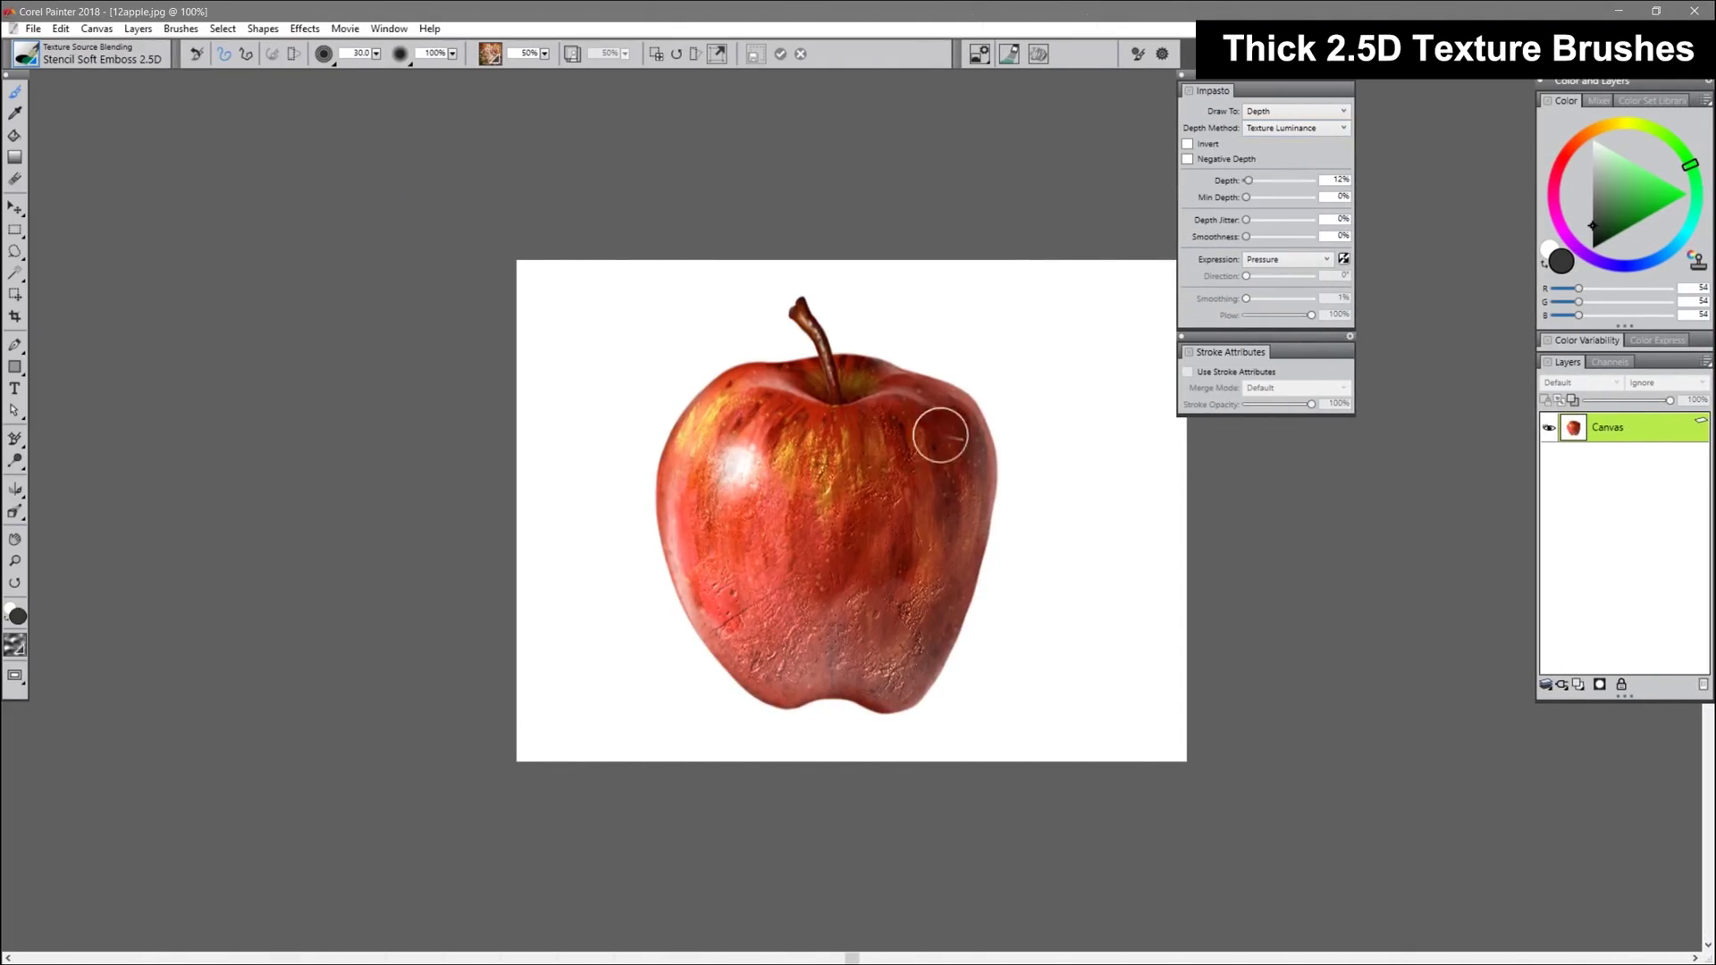
Step: Position the Rock texture over the apple, then use Surface Builder 2.5D and Scratcher 2.5D brushes
{"action": "left_click", "coordinate": [493, 55]}
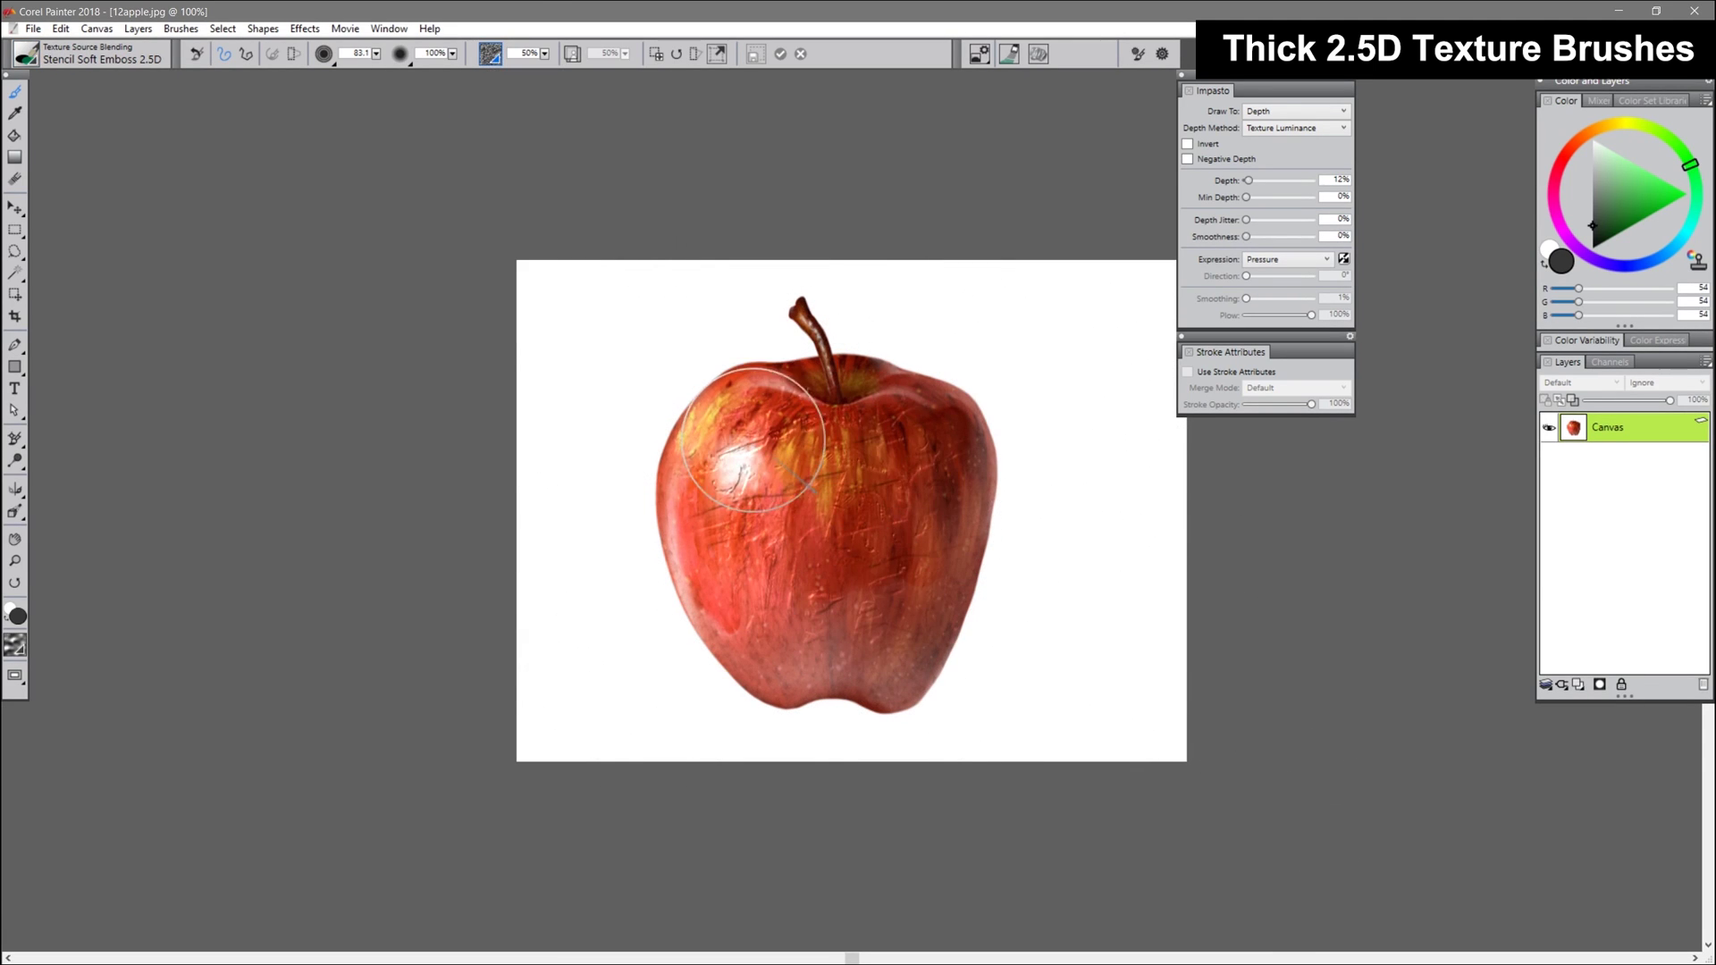
{"action": "left_click", "coordinate": [1187, 682]}
{"action": "left_click", "coordinate": [1233, 908]}
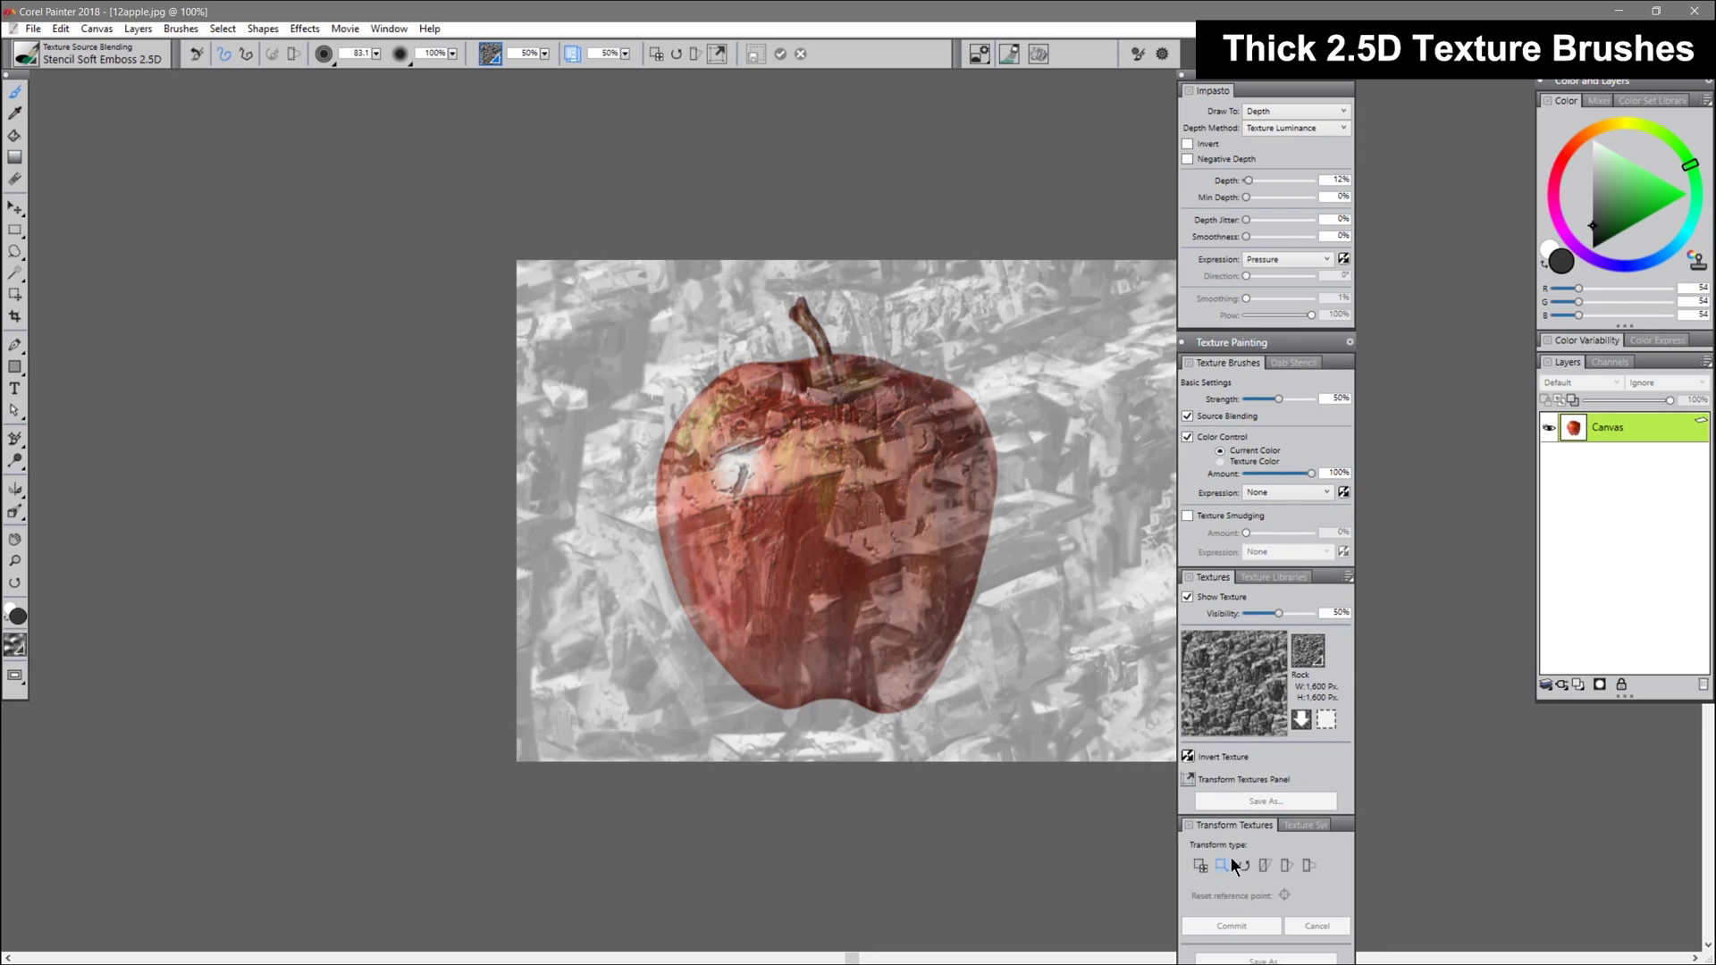
{"action": "left_click_drag", "start_coordinate": [687, 343], "coordinate": [748, 421]}
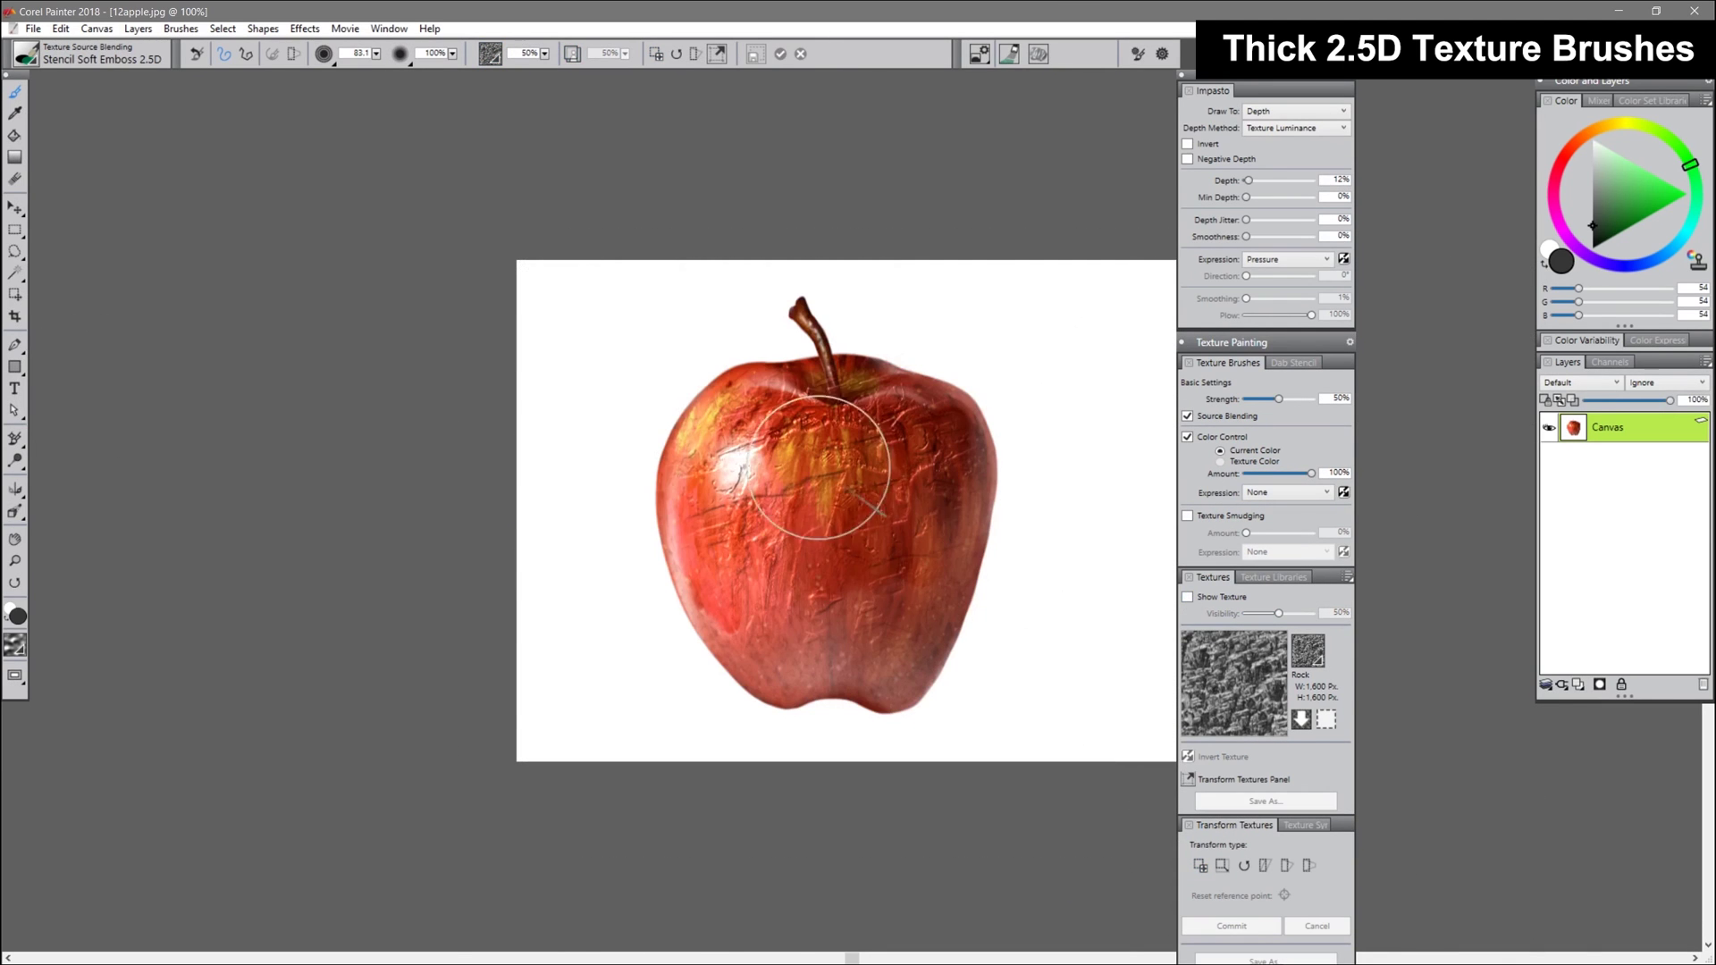
{"action": "left_click", "coordinate": [279, 503]}
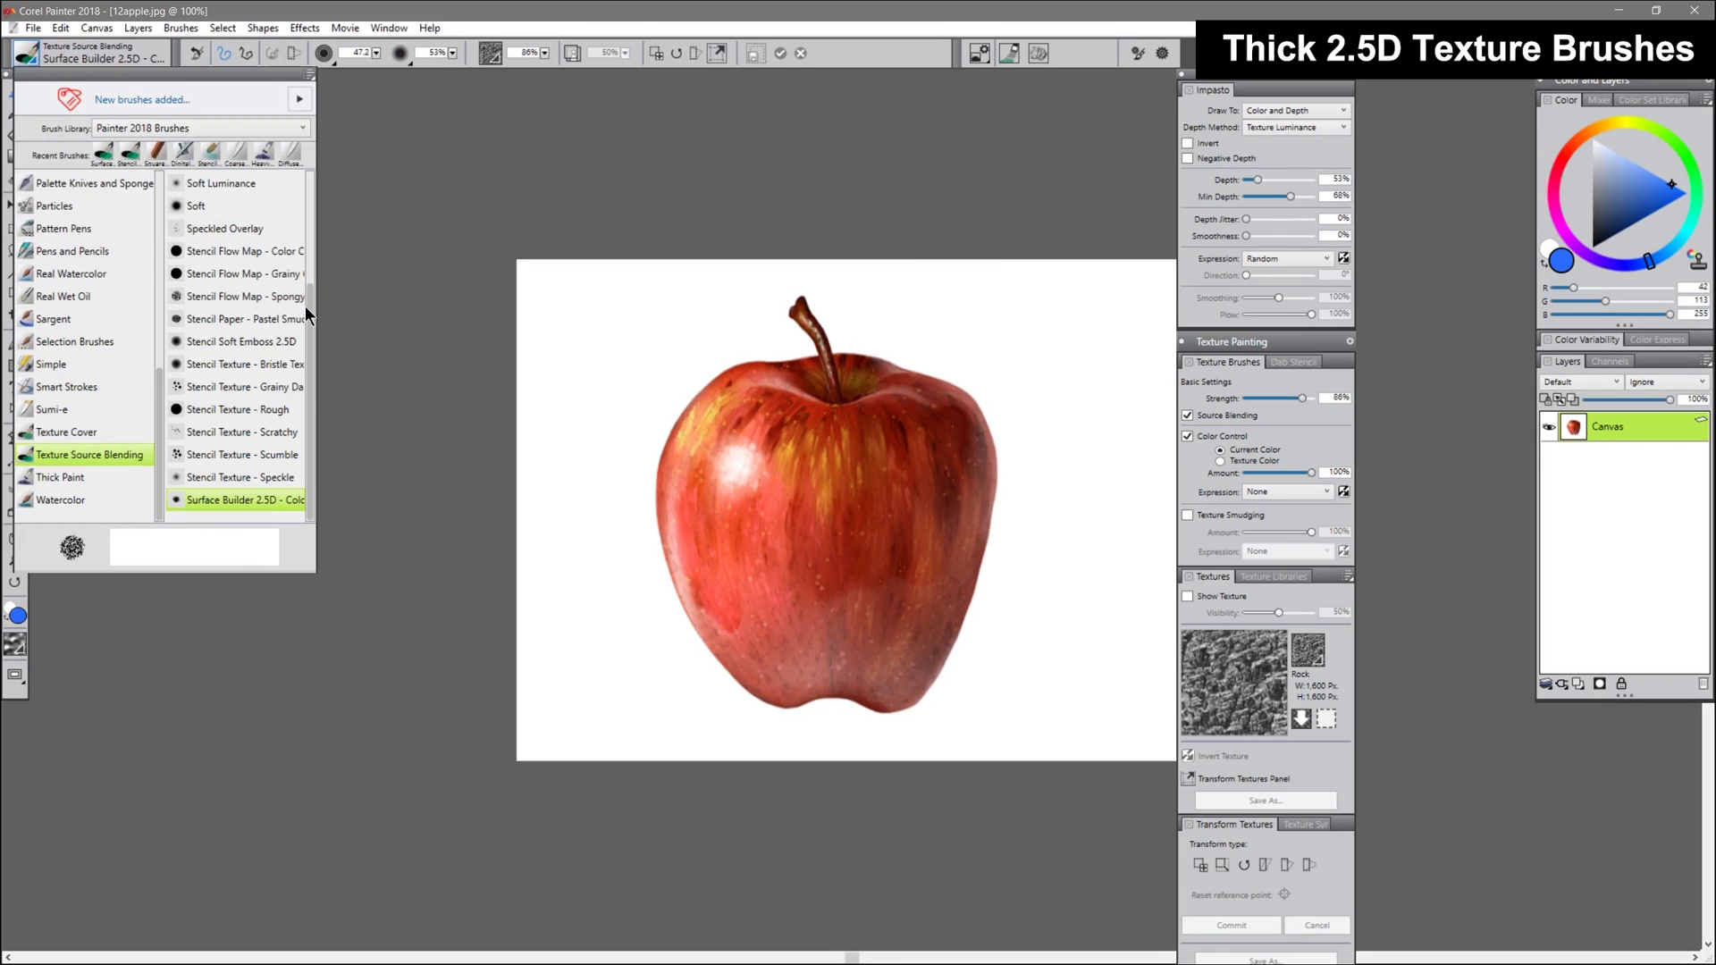
{"action": "left_click", "coordinate": [254, 462]}
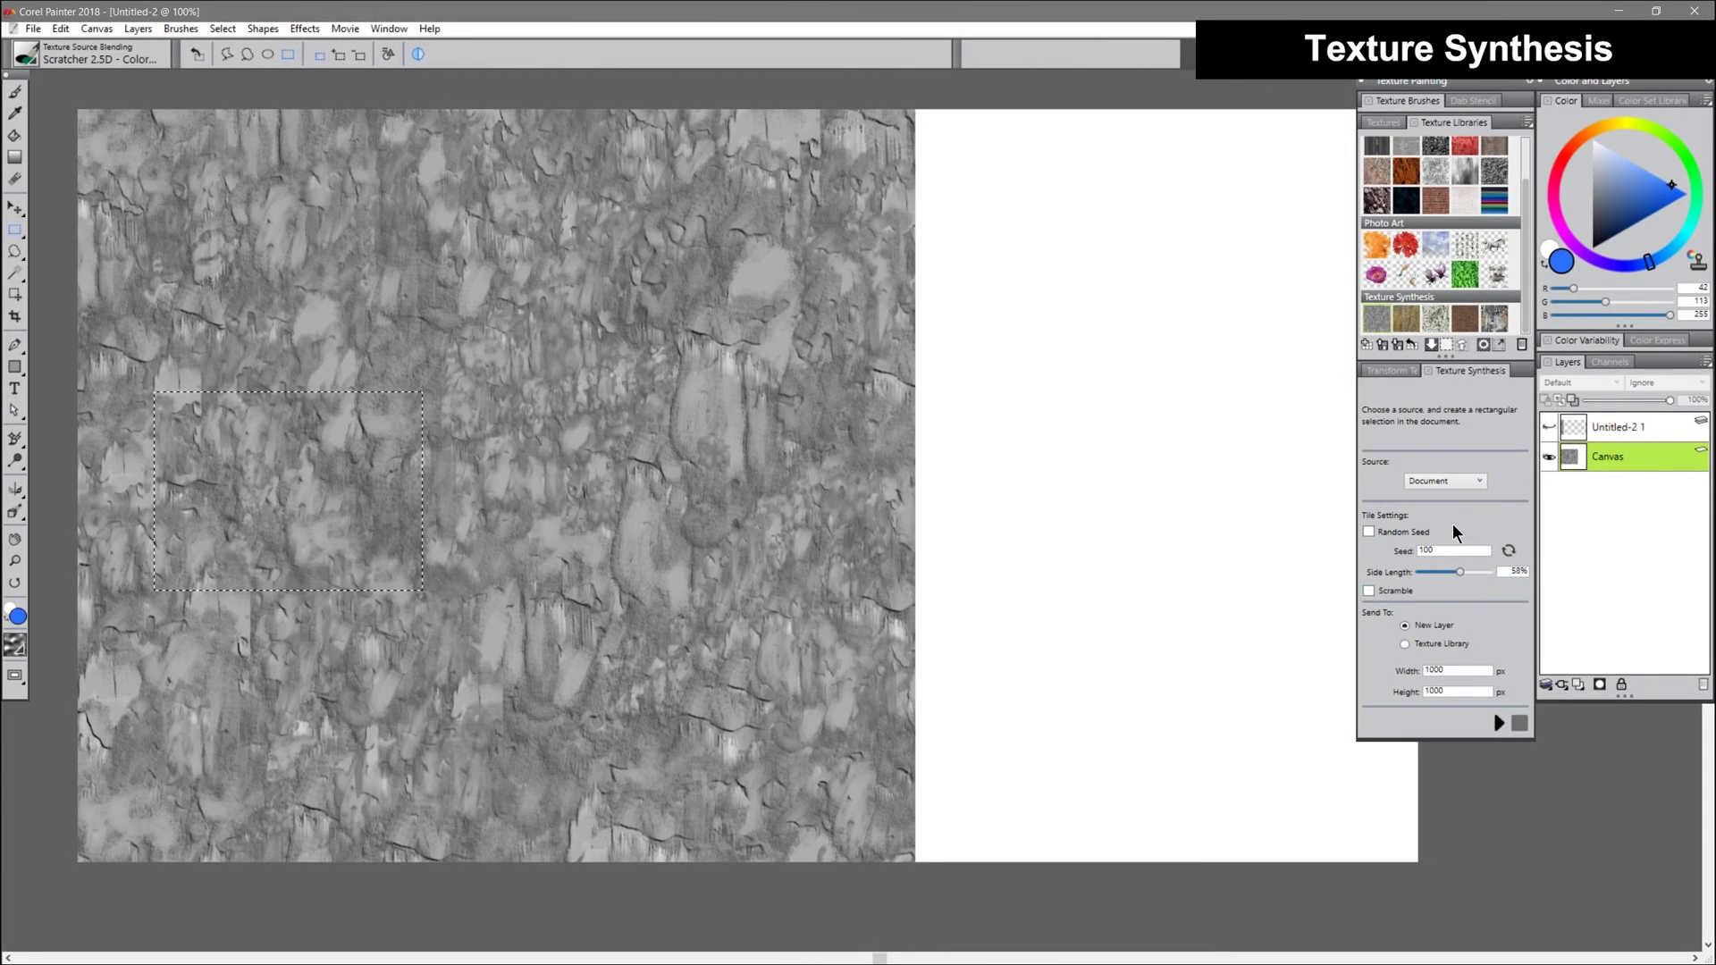
Step: Generate a tiled rock texture layer, then a second one with Scramble checked
{"action": "left_click", "coordinate": [1500, 722]}
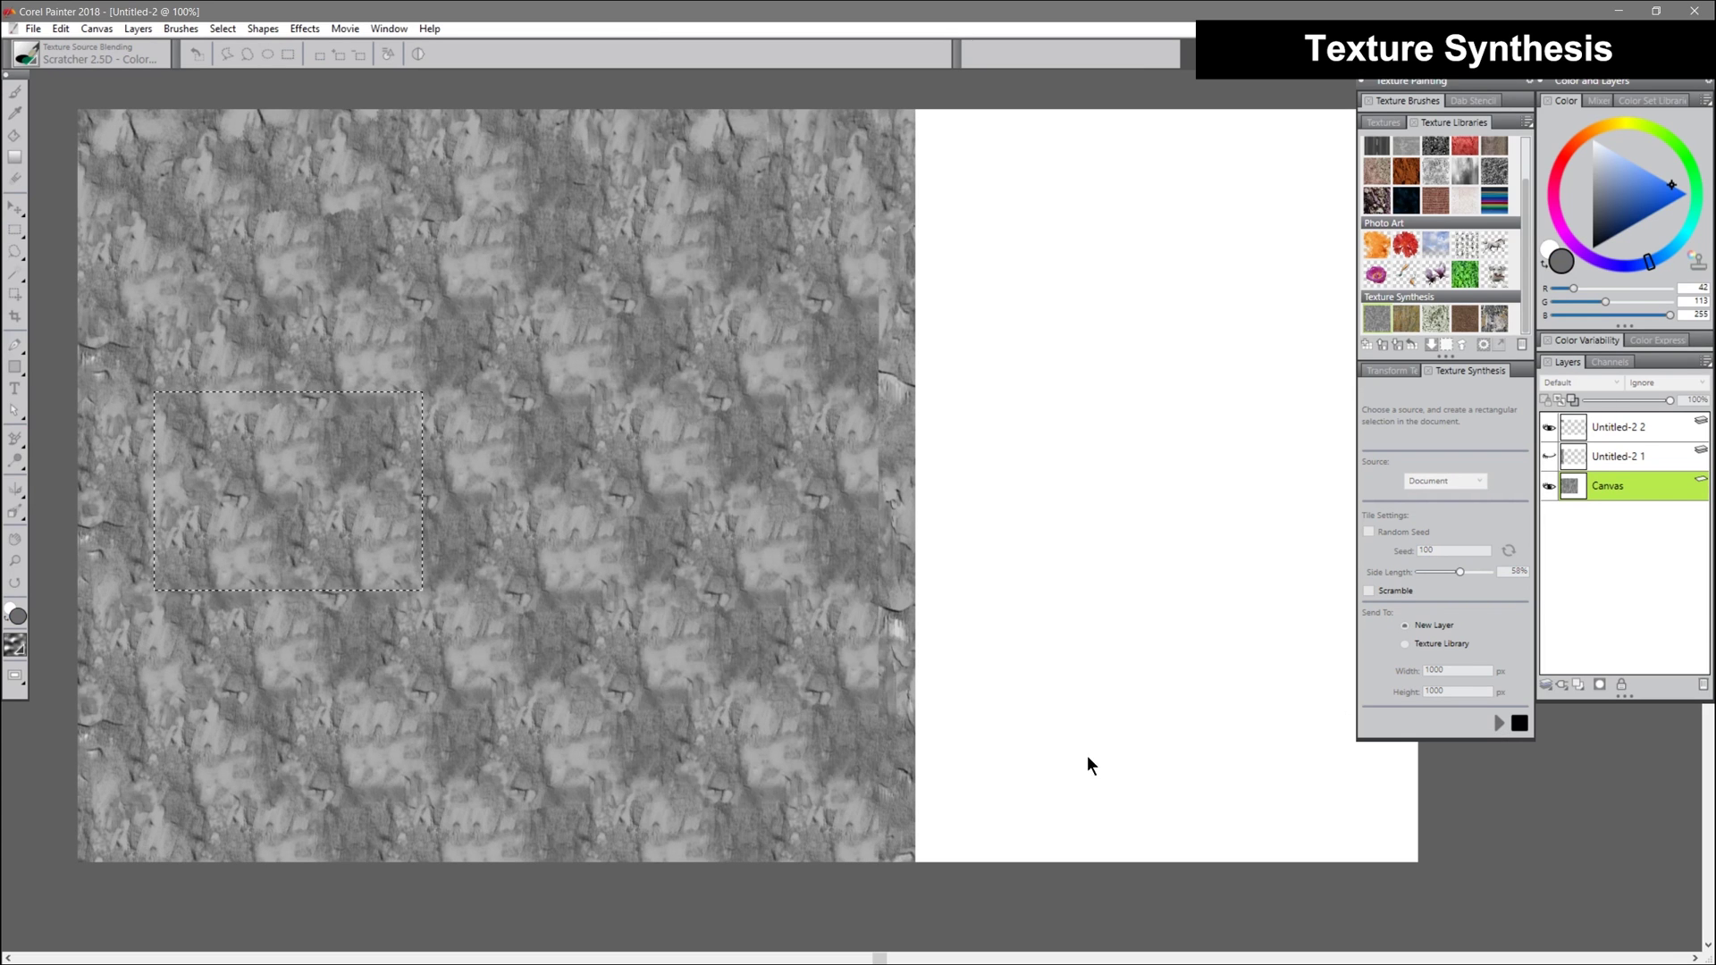
{"action": "left_click", "coordinate": [1368, 589]}
{"action": "left_click", "coordinate": [1499, 722]}
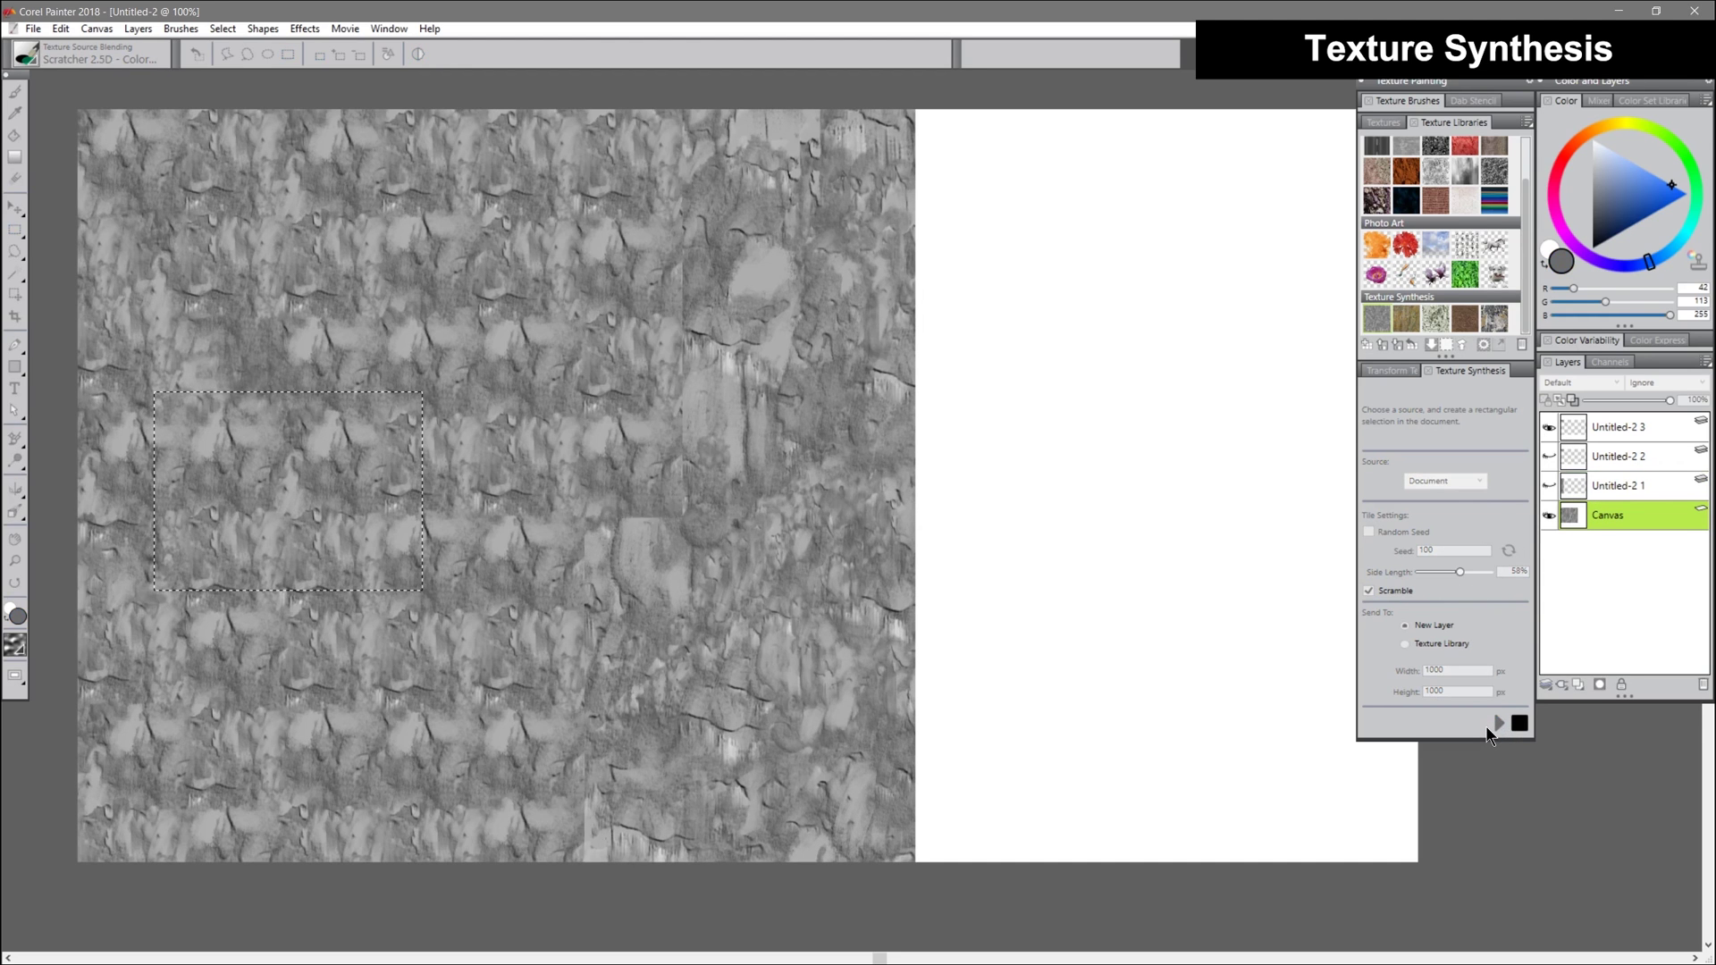
Step: Toggle visibility of layers Untitled-2 1, 2 and 3 to compare the results
{"action": "left_click", "coordinate": [1548, 426]}
{"action": "left_click", "coordinate": [1549, 485]}
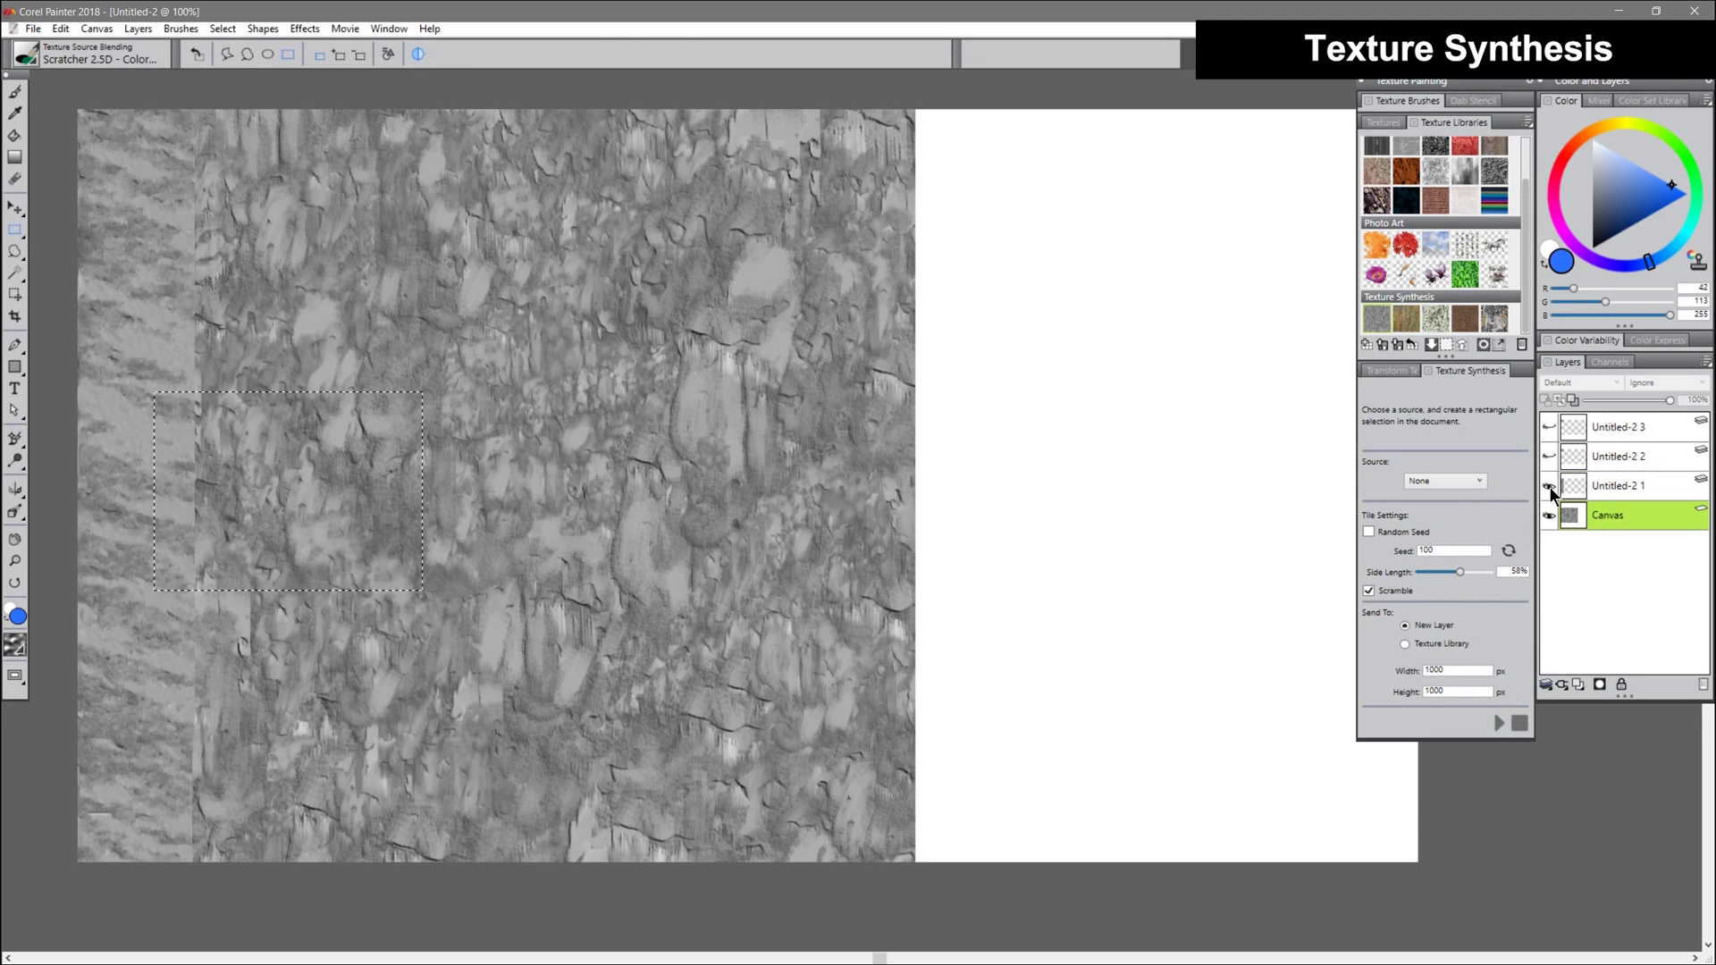
{"action": "left_click", "coordinate": [1550, 486]}
{"action": "left_click", "coordinate": [1550, 455]}
{"action": "left_click", "coordinate": [1550, 426]}
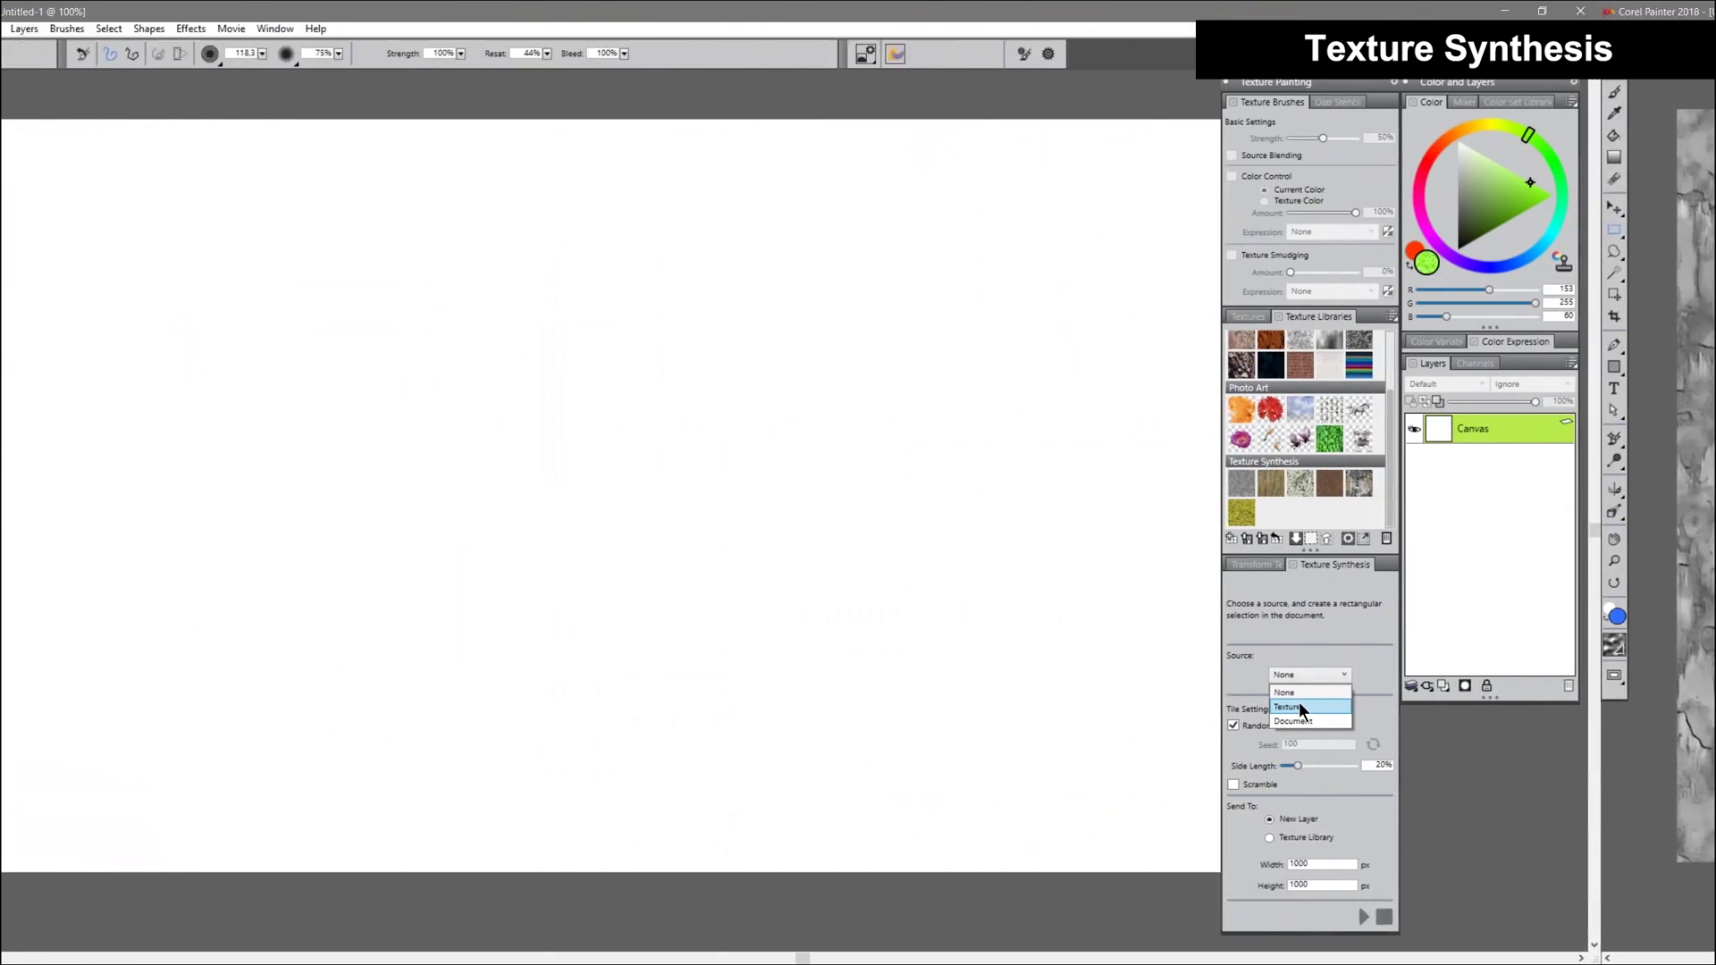
Step: Synthesize the brown terrain library texture, scrambled, onto the new layer Terrain 1
{"action": "left_click", "coordinate": [1414, 706]}
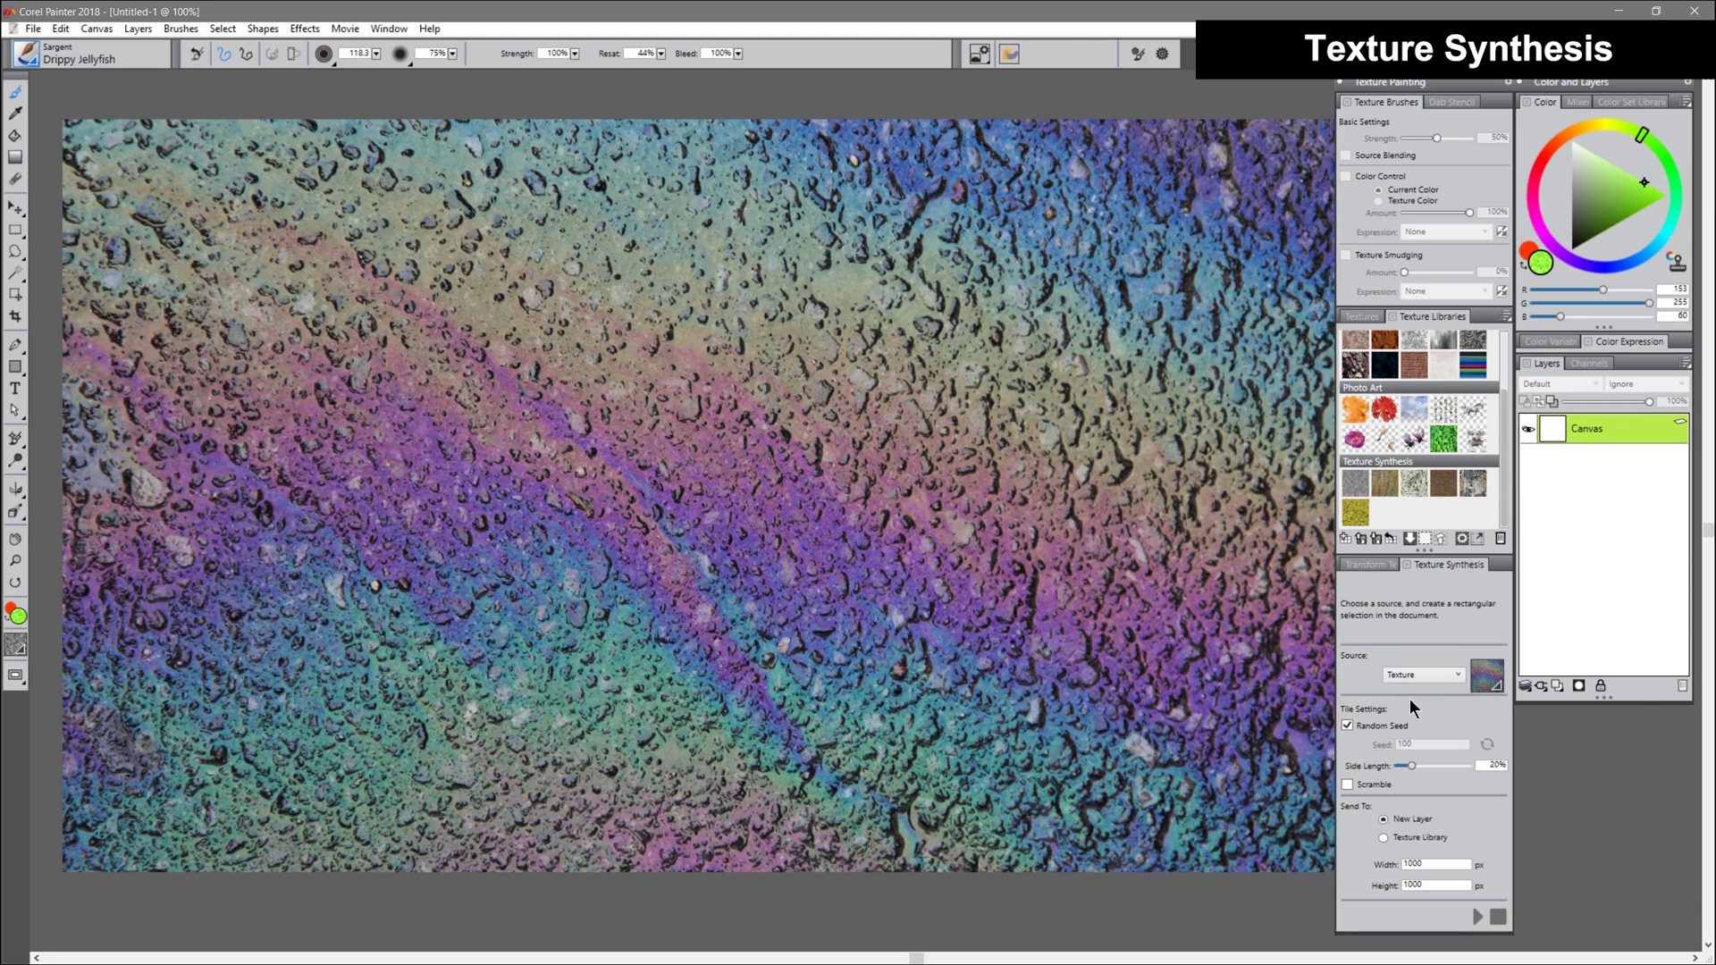
{"action": "left_click", "coordinate": [1487, 675]}
{"action": "left_click", "coordinate": [1580, 922]}
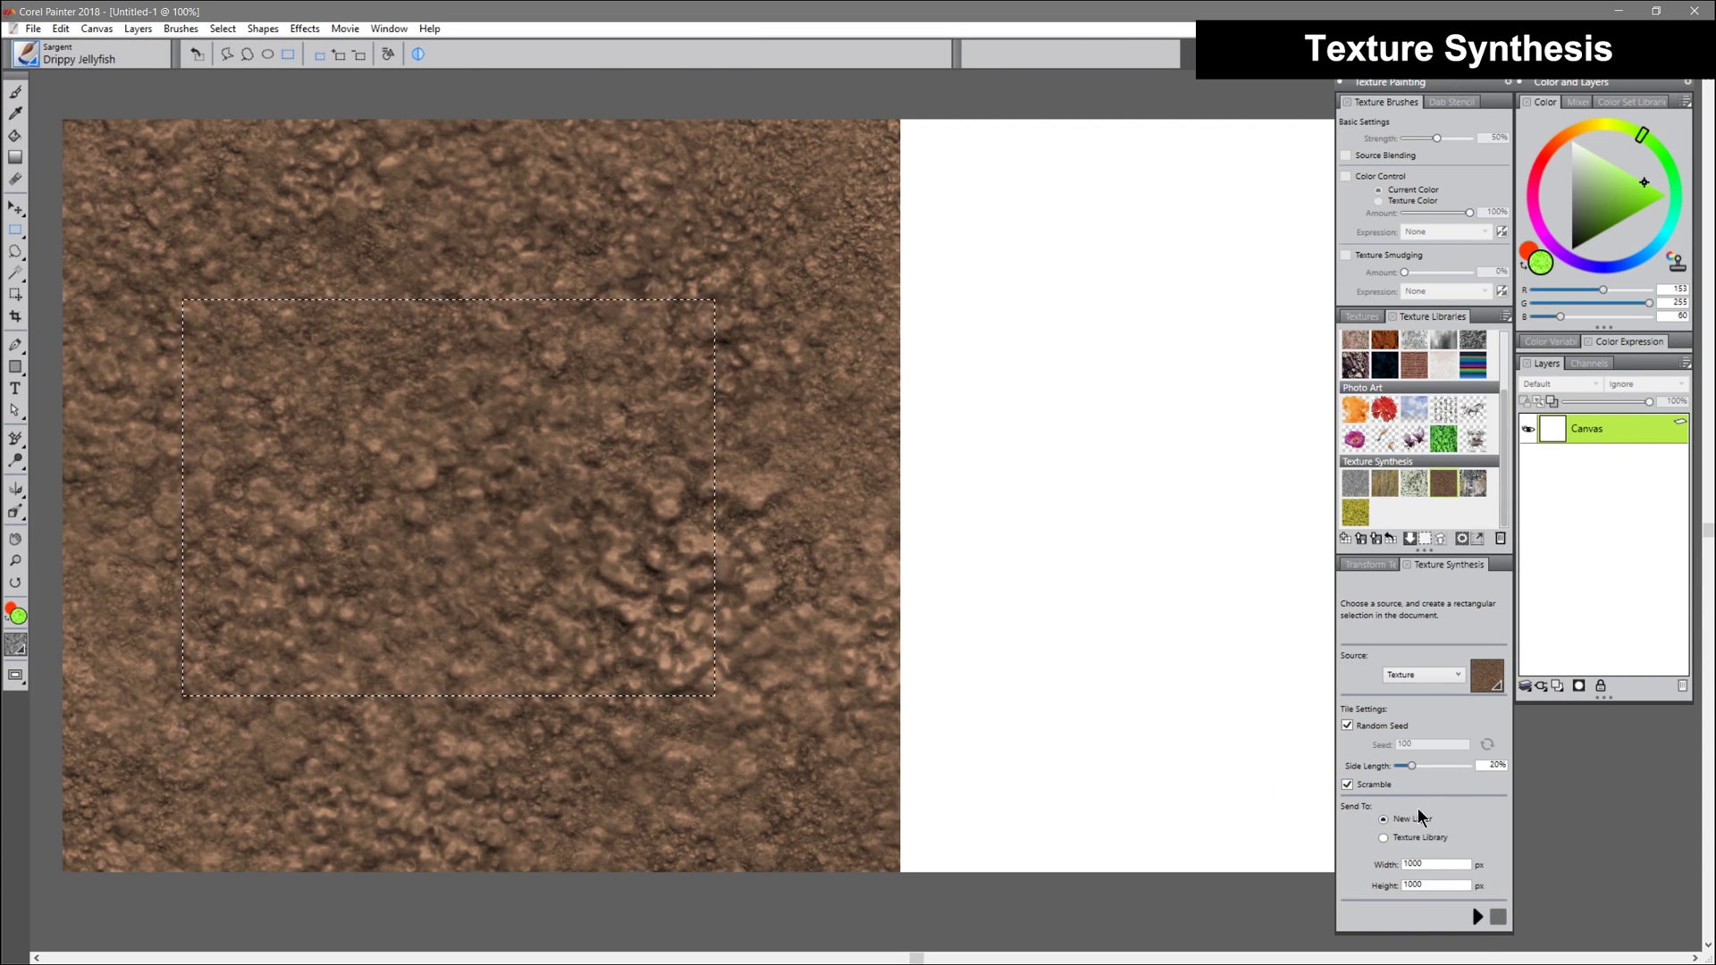
{"action": "left_click", "coordinate": [1476, 915]}
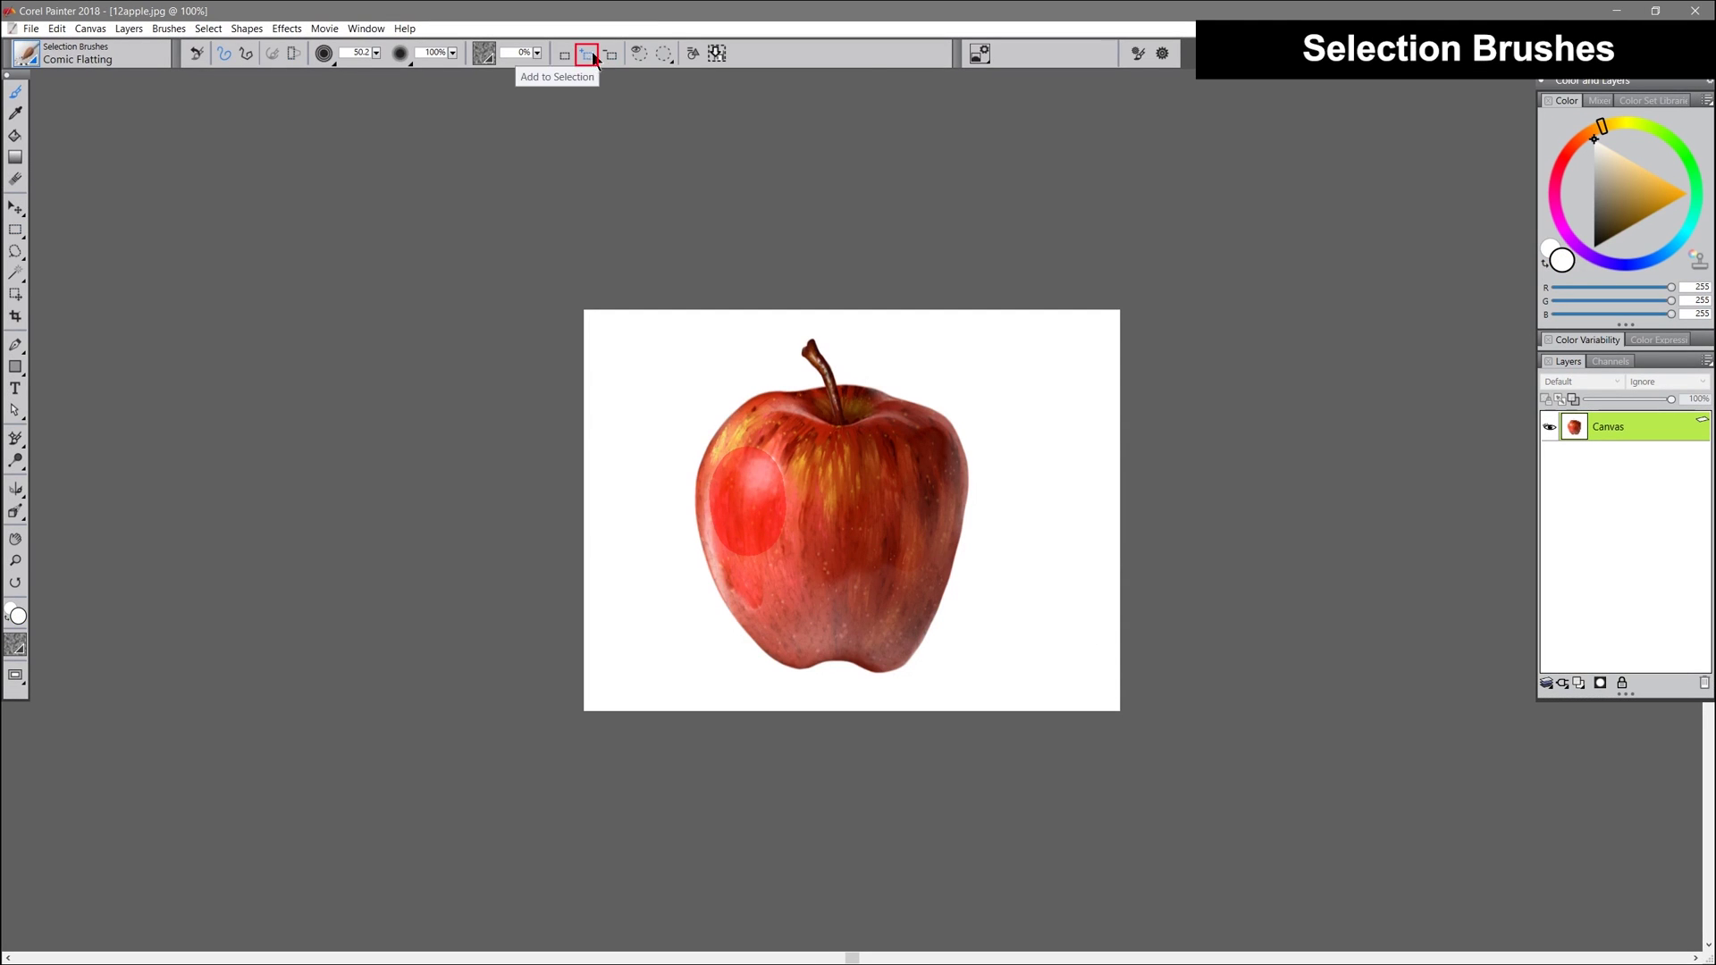
Step: Brush an additive selection over the whole apple, including the orange patch
{"action": "left_click", "coordinate": [657, 55]}
{"action": "left_click", "coordinate": [751, 107]}
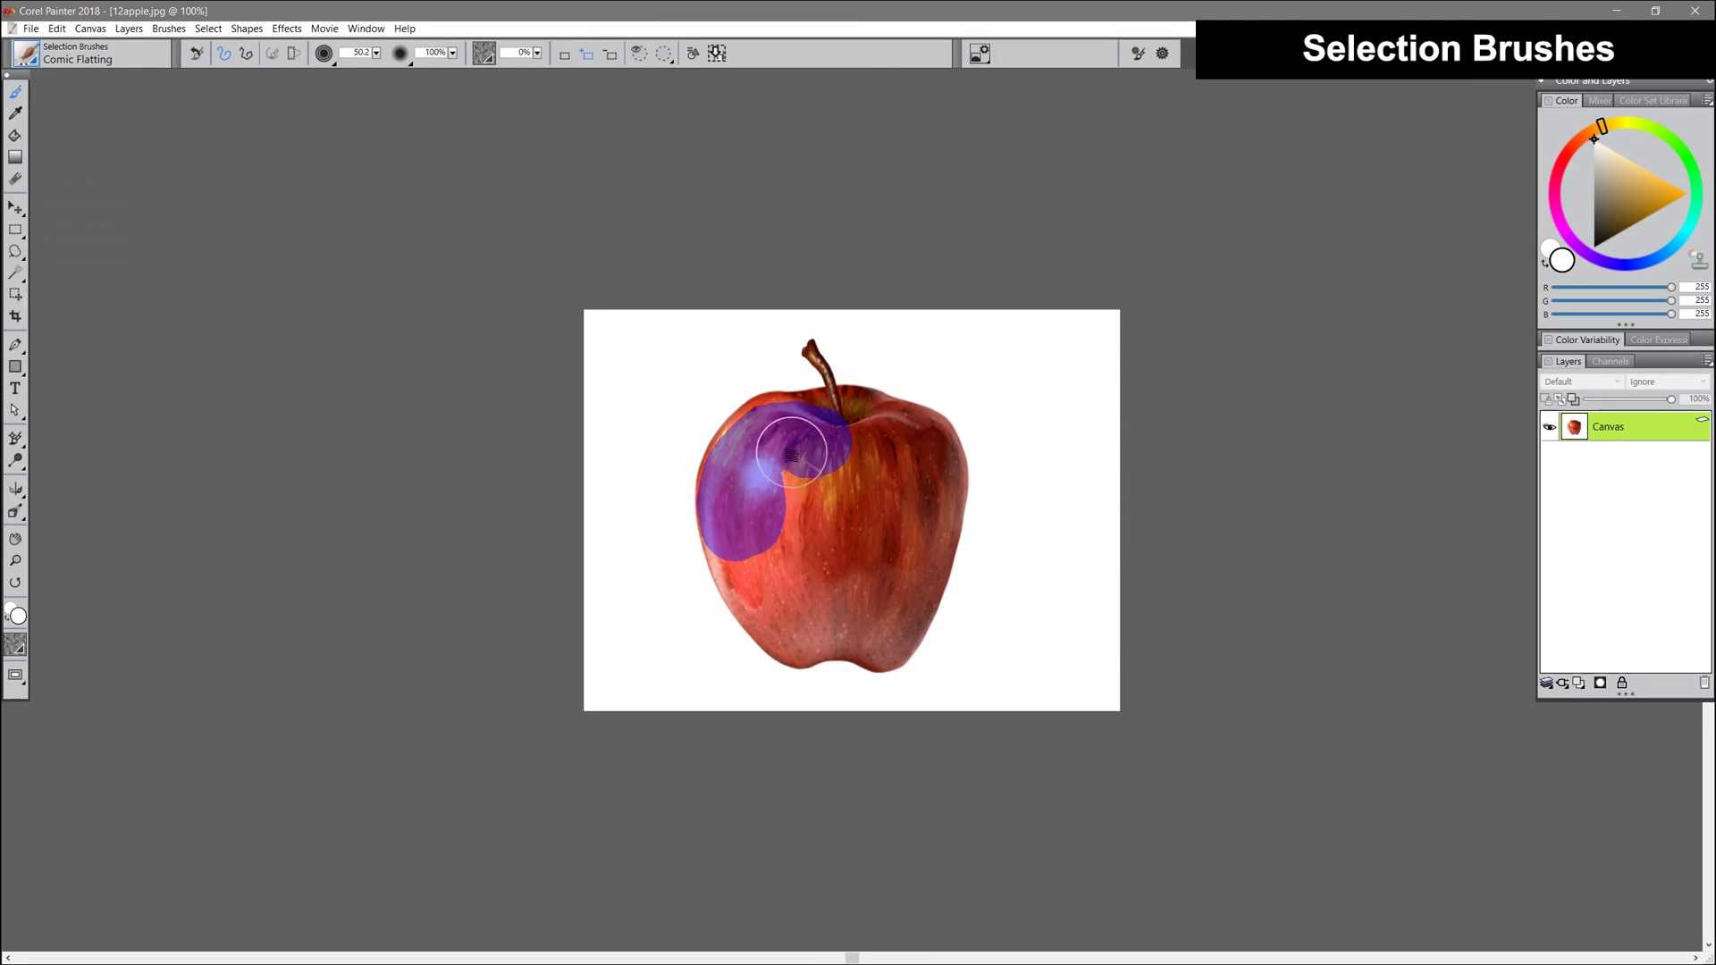
{"action": "left_click_drag", "start_coordinate": [791, 453], "coordinate": [865, 427]}
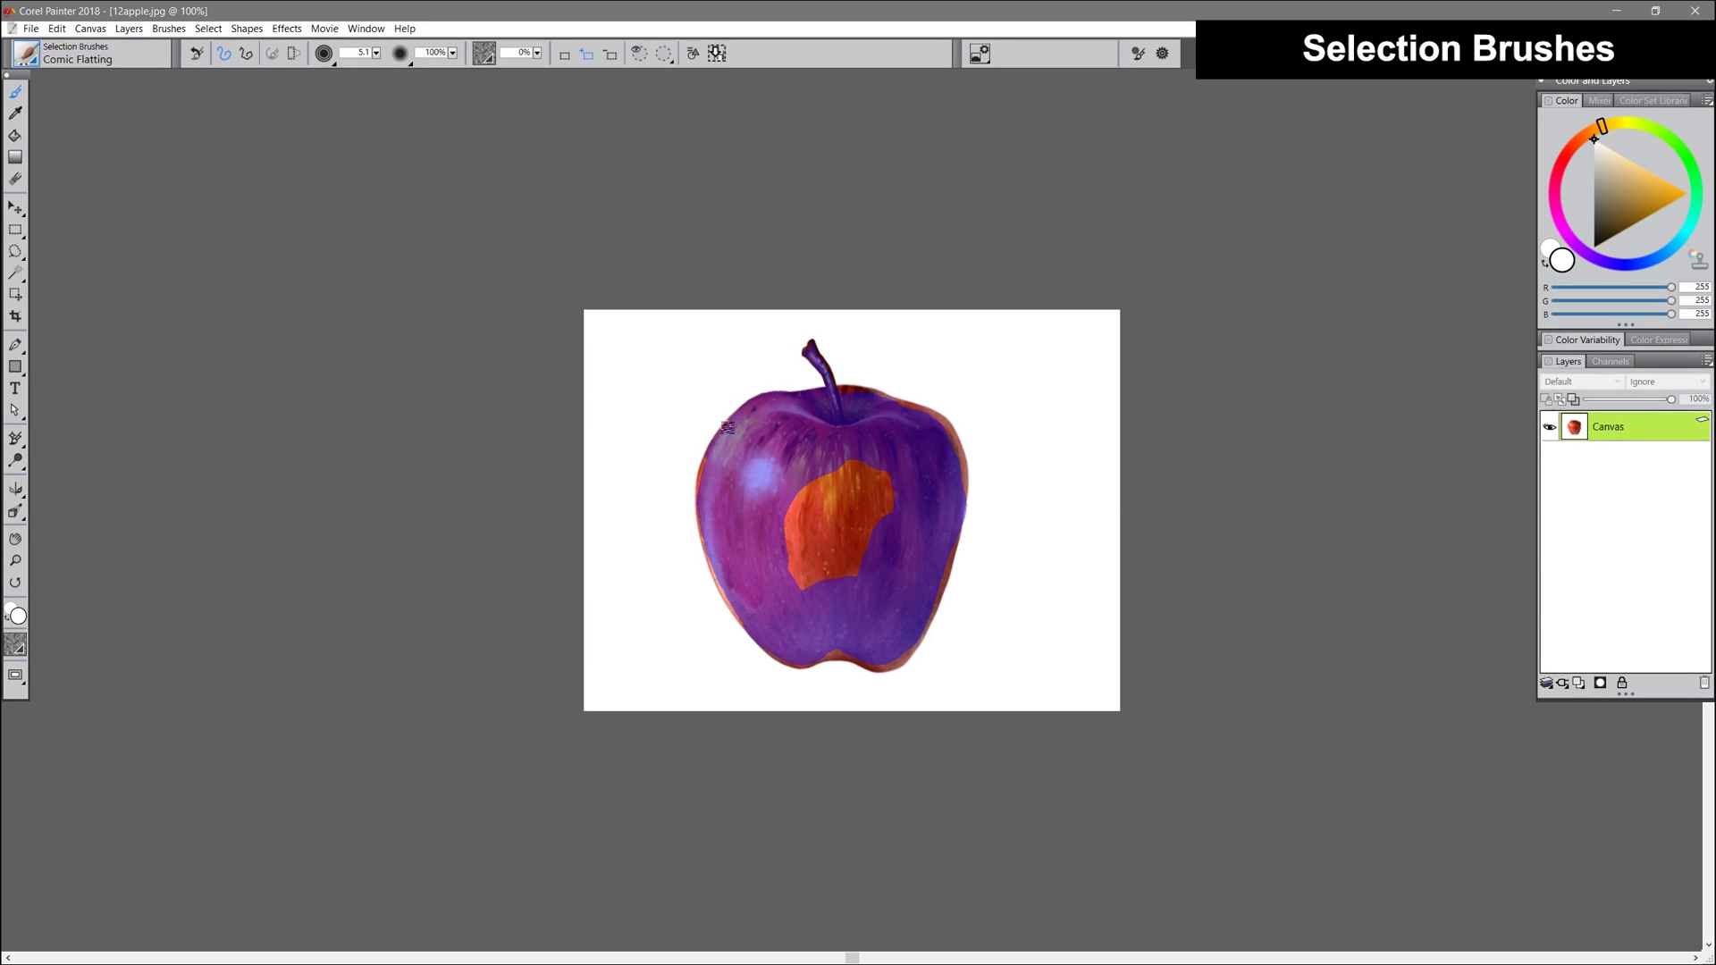
{"action": "left_click_drag", "start_coordinate": [882, 400], "coordinate": [756, 397]}
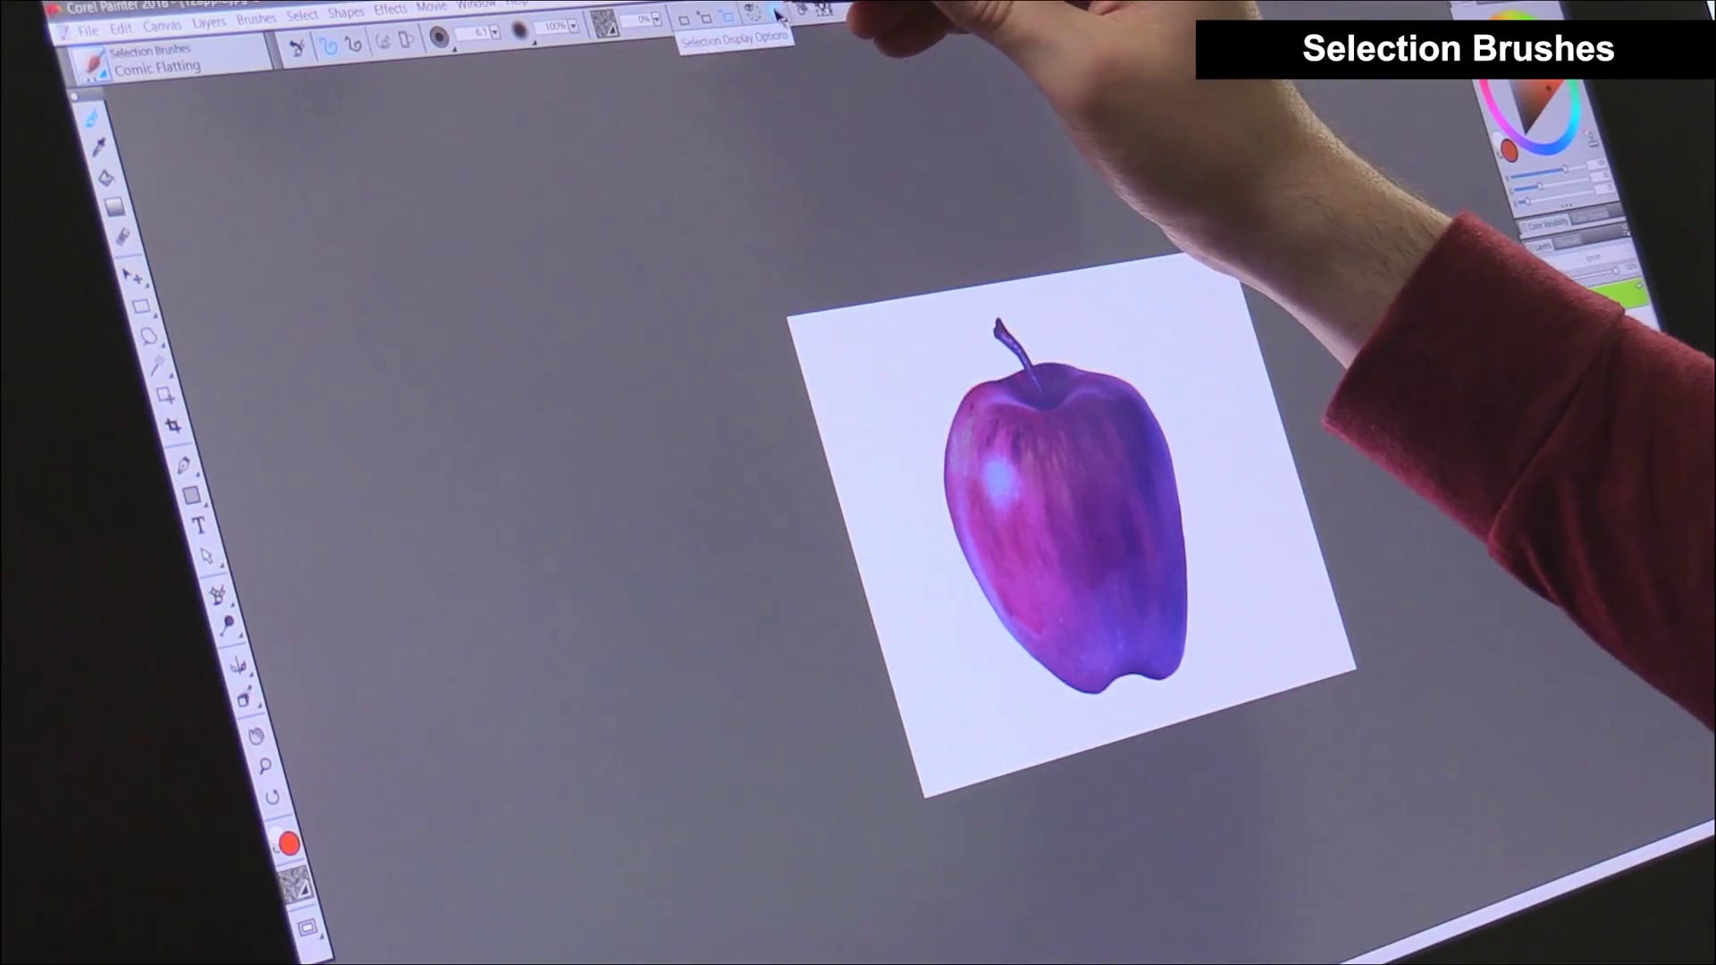
Step: Show the background mask as a black overlay at 100% opacity, then copy the apple
{"action": "left_click", "coordinate": [778, 13]}
{"action": "left_click", "coordinate": [915, 123]}
{"action": "left_click", "coordinate": [923, 158]}
{"action": "left_click", "coordinate": [868, 65]}
{"action": "left_click", "coordinate": [564, 134]}
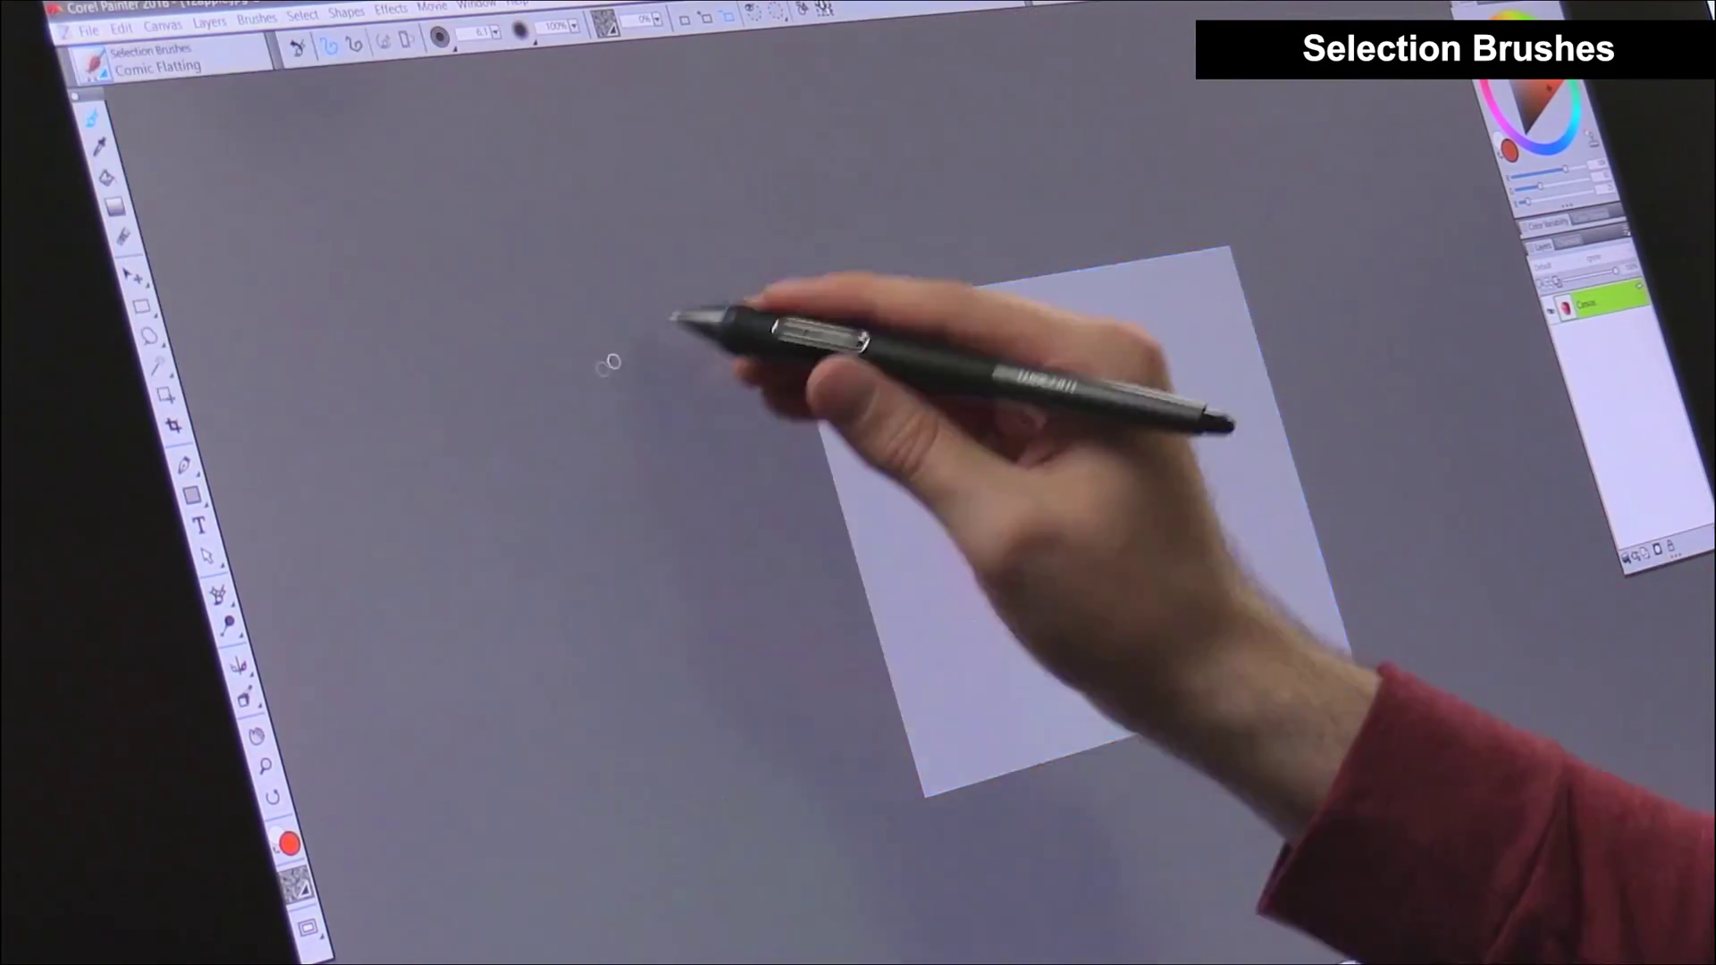
{"action": "left_click_drag", "start_coordinate": [895, 95], "coordinate": [934, 91]}
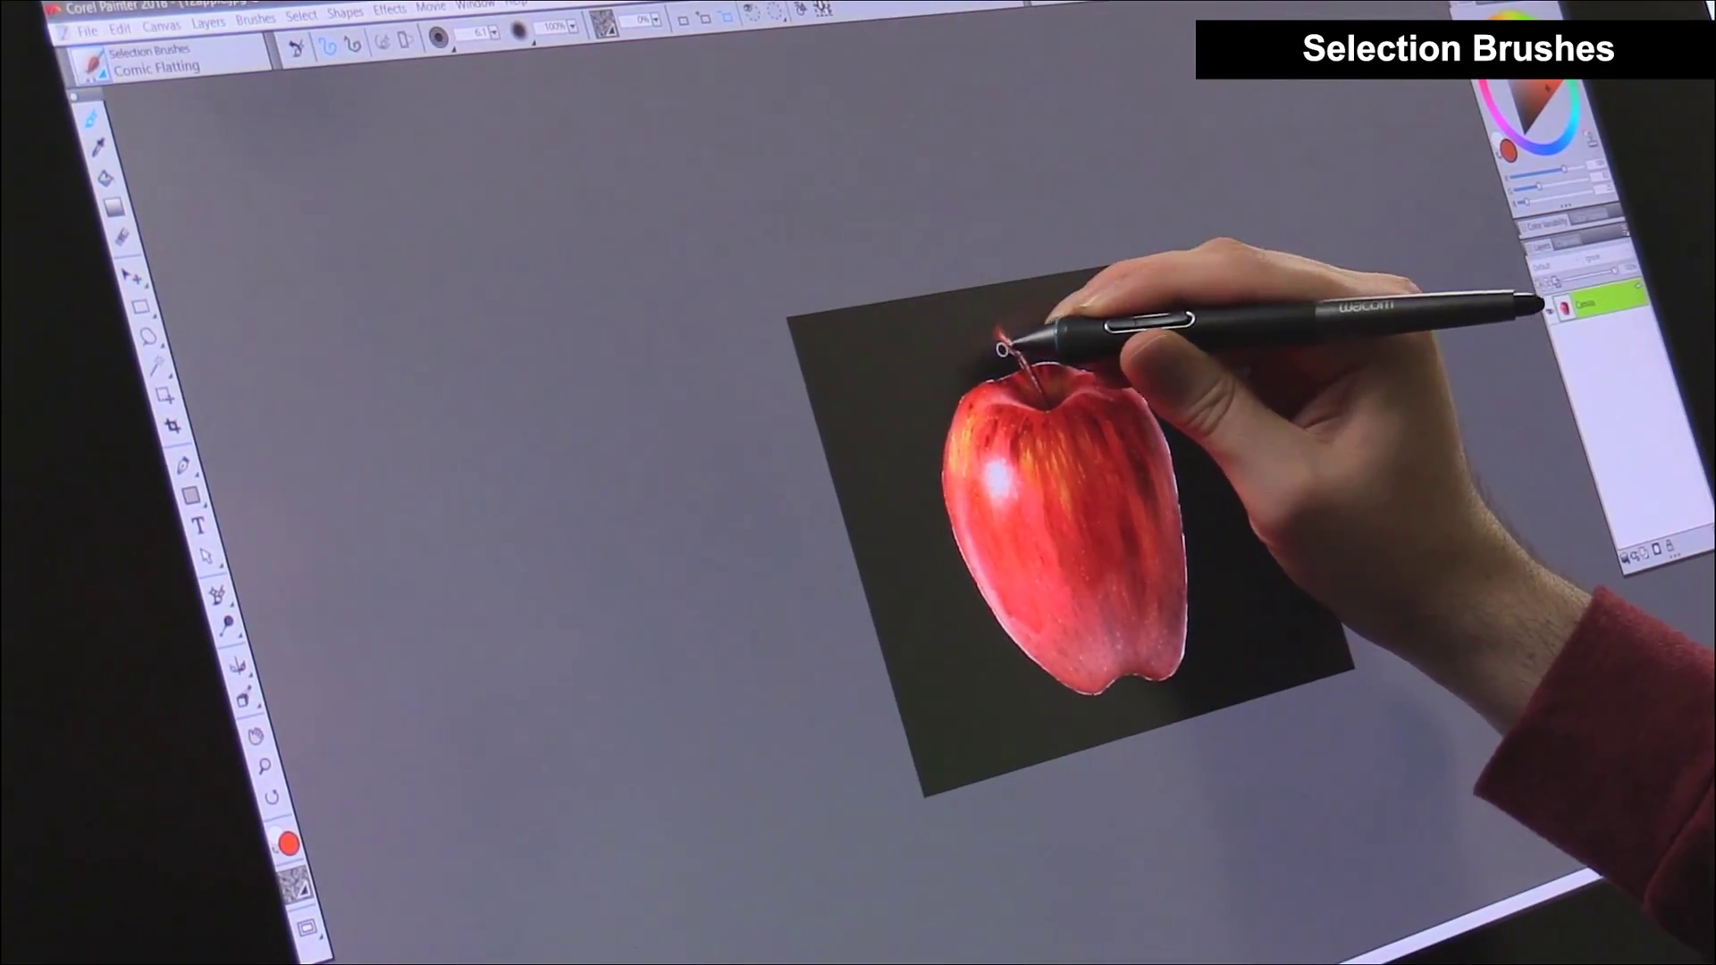
{"action": "left_click", "coordinate": [123, 28]}
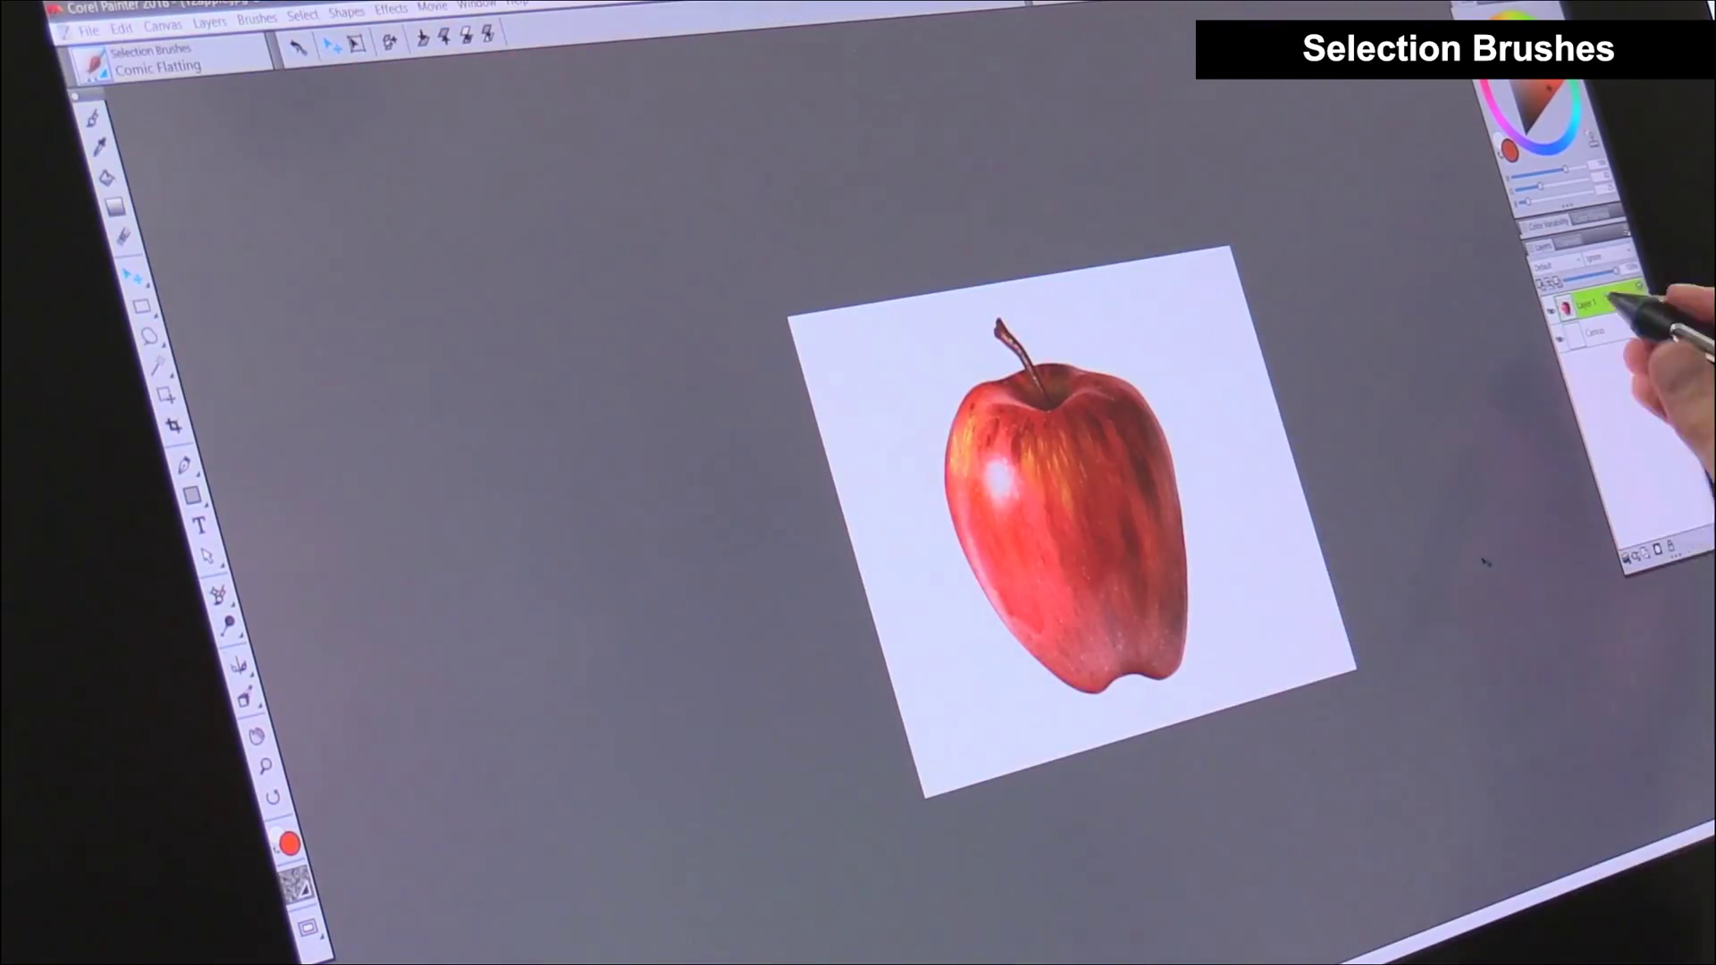
Step: Finish the apple, paint a cloudy selection beside the black rectangle, and convert it to marching ants
{"action": "left_click", "coordinate": [984, 454]}
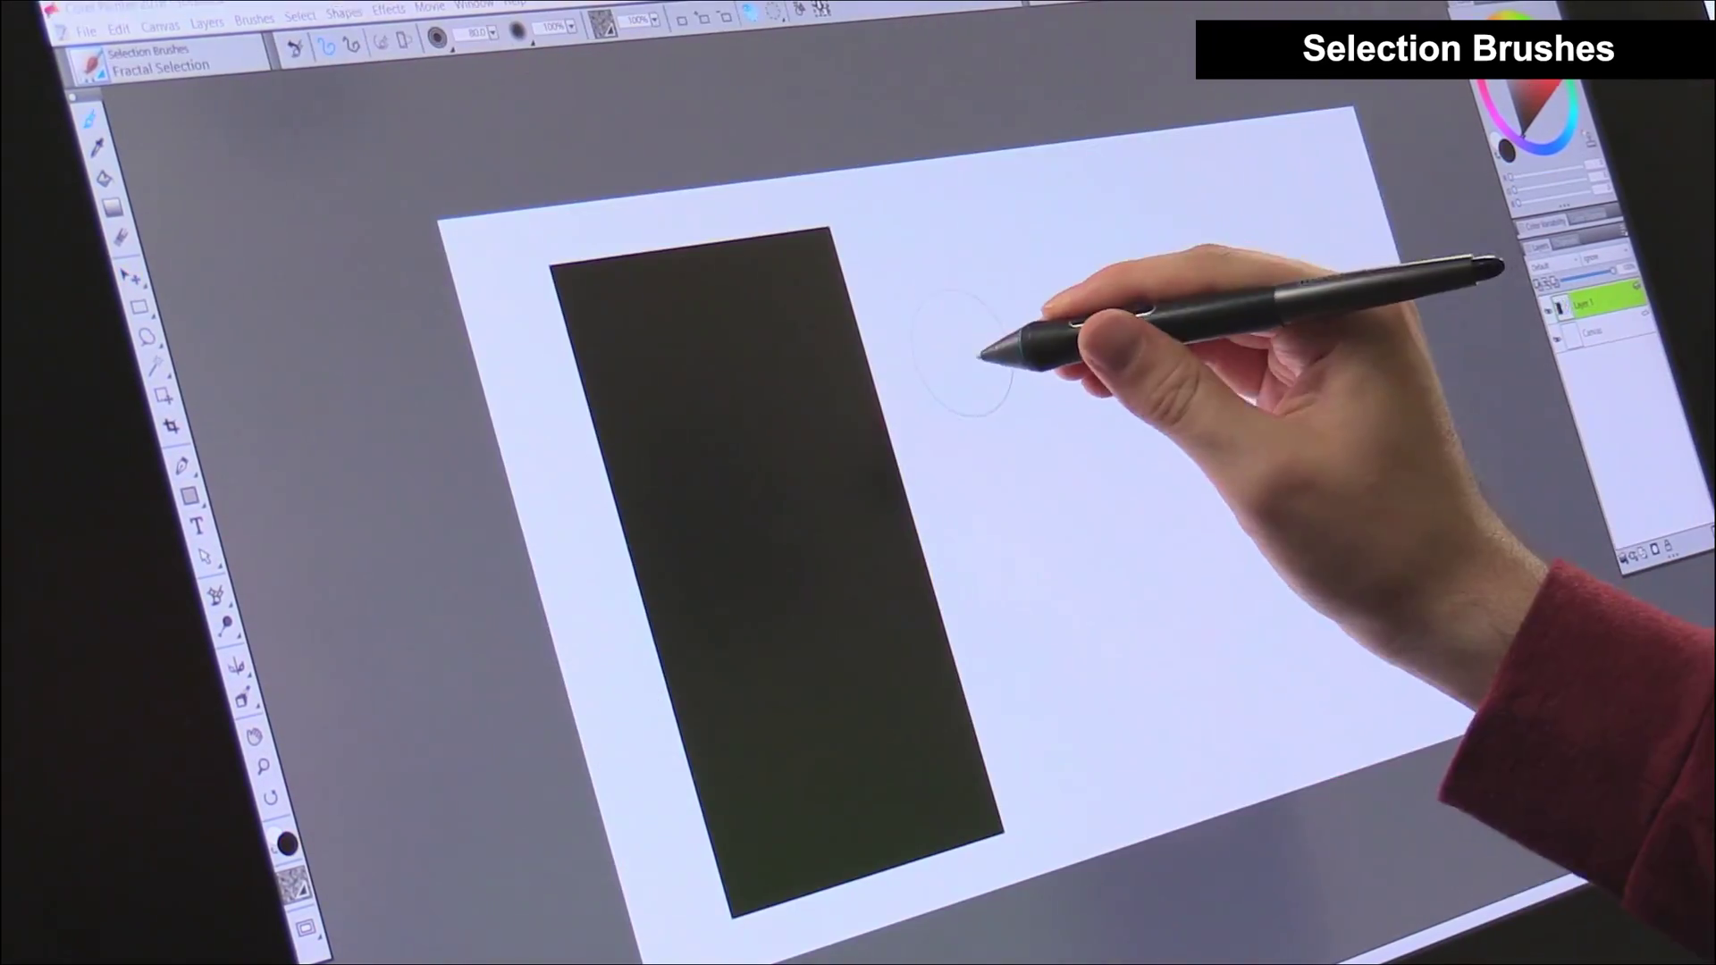
{"action": "mouse_move", "coordinate": [977, 364]}
{"action": "left_mouse_down"}
{"action": "mouse_move", "coordinate": [1281, 343]}
{"action": "mouse_move", "coordinate": [1340, 582]}
{"action": "mouse_move", "coordinate": [1390, 563]}
{"action": "left_mouse_up"}
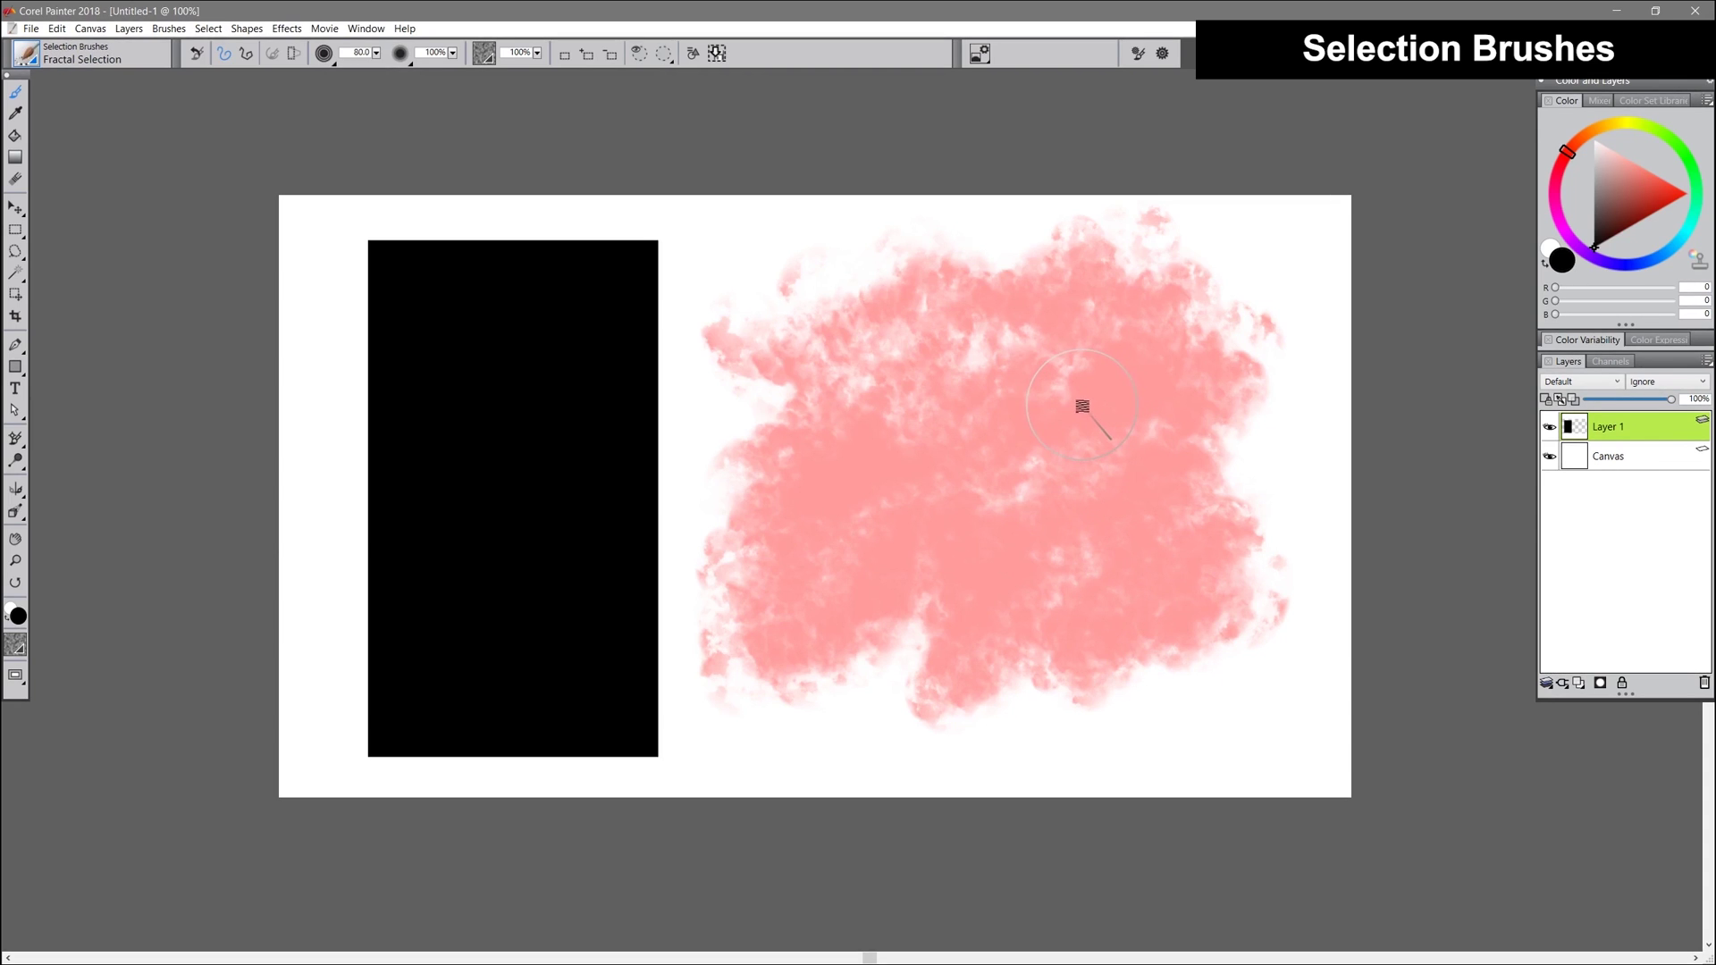
{"action": "left_click", "coordinate": [638, 53]}
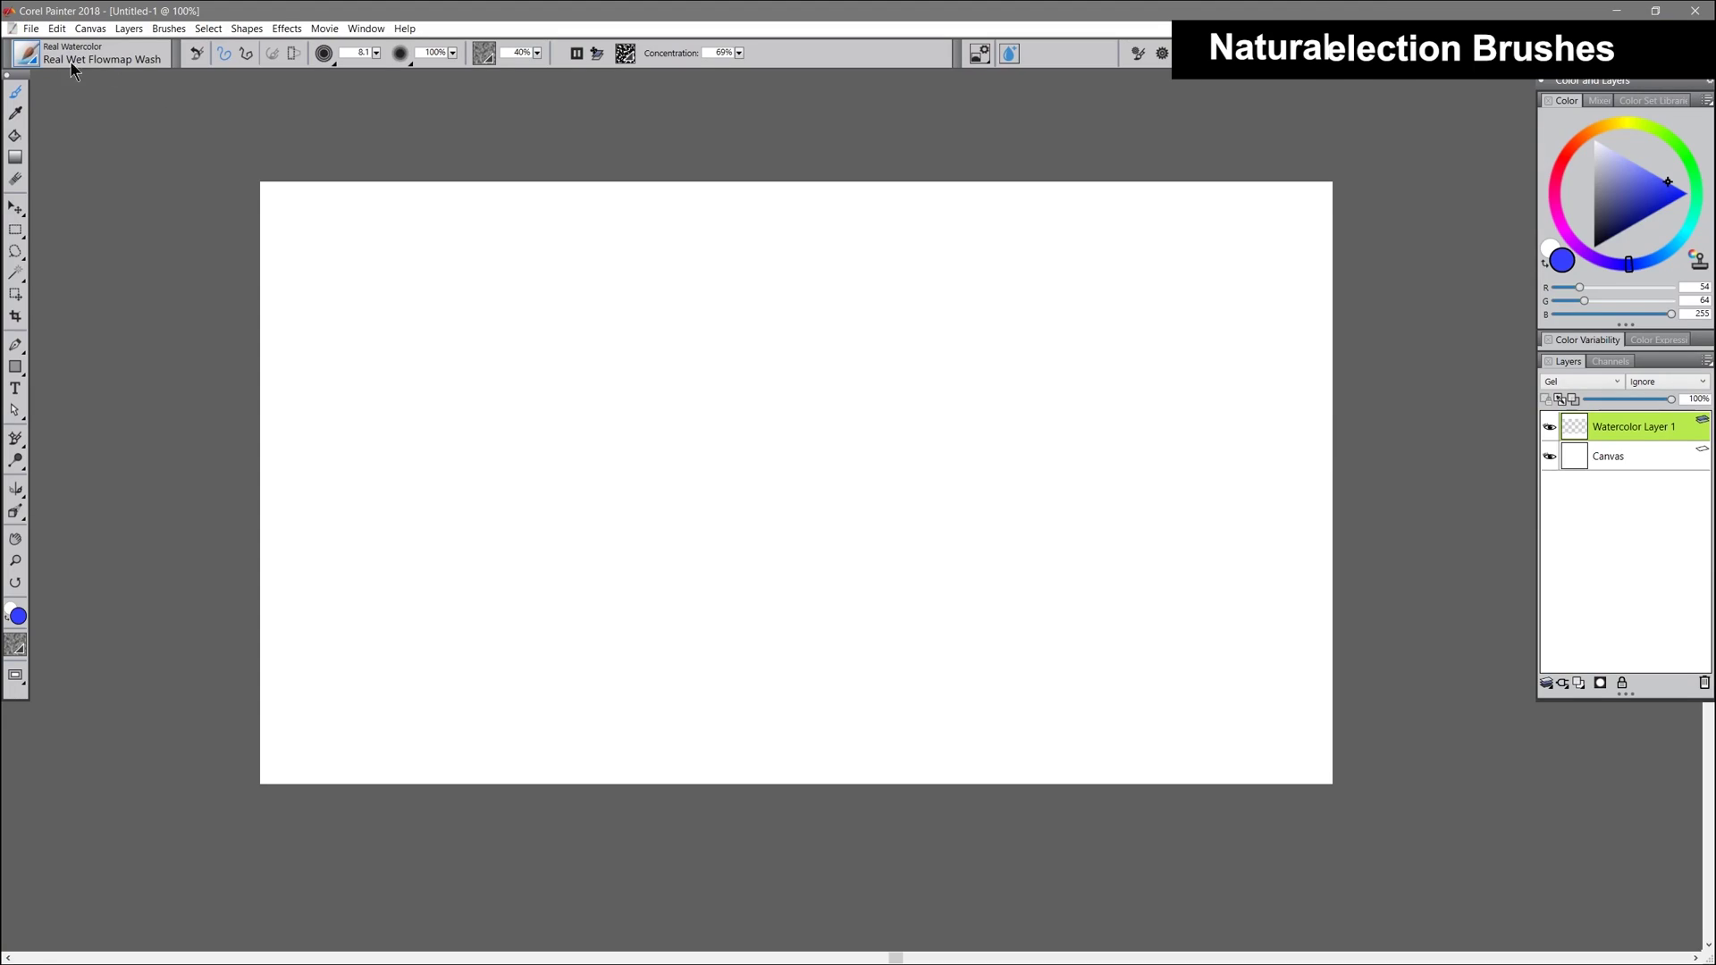
Step: Switch the Brush Library to Natural Media Brushes and browse the PAINT - Oils category
{"action": "left_click", "coordinate": [30, 59]}
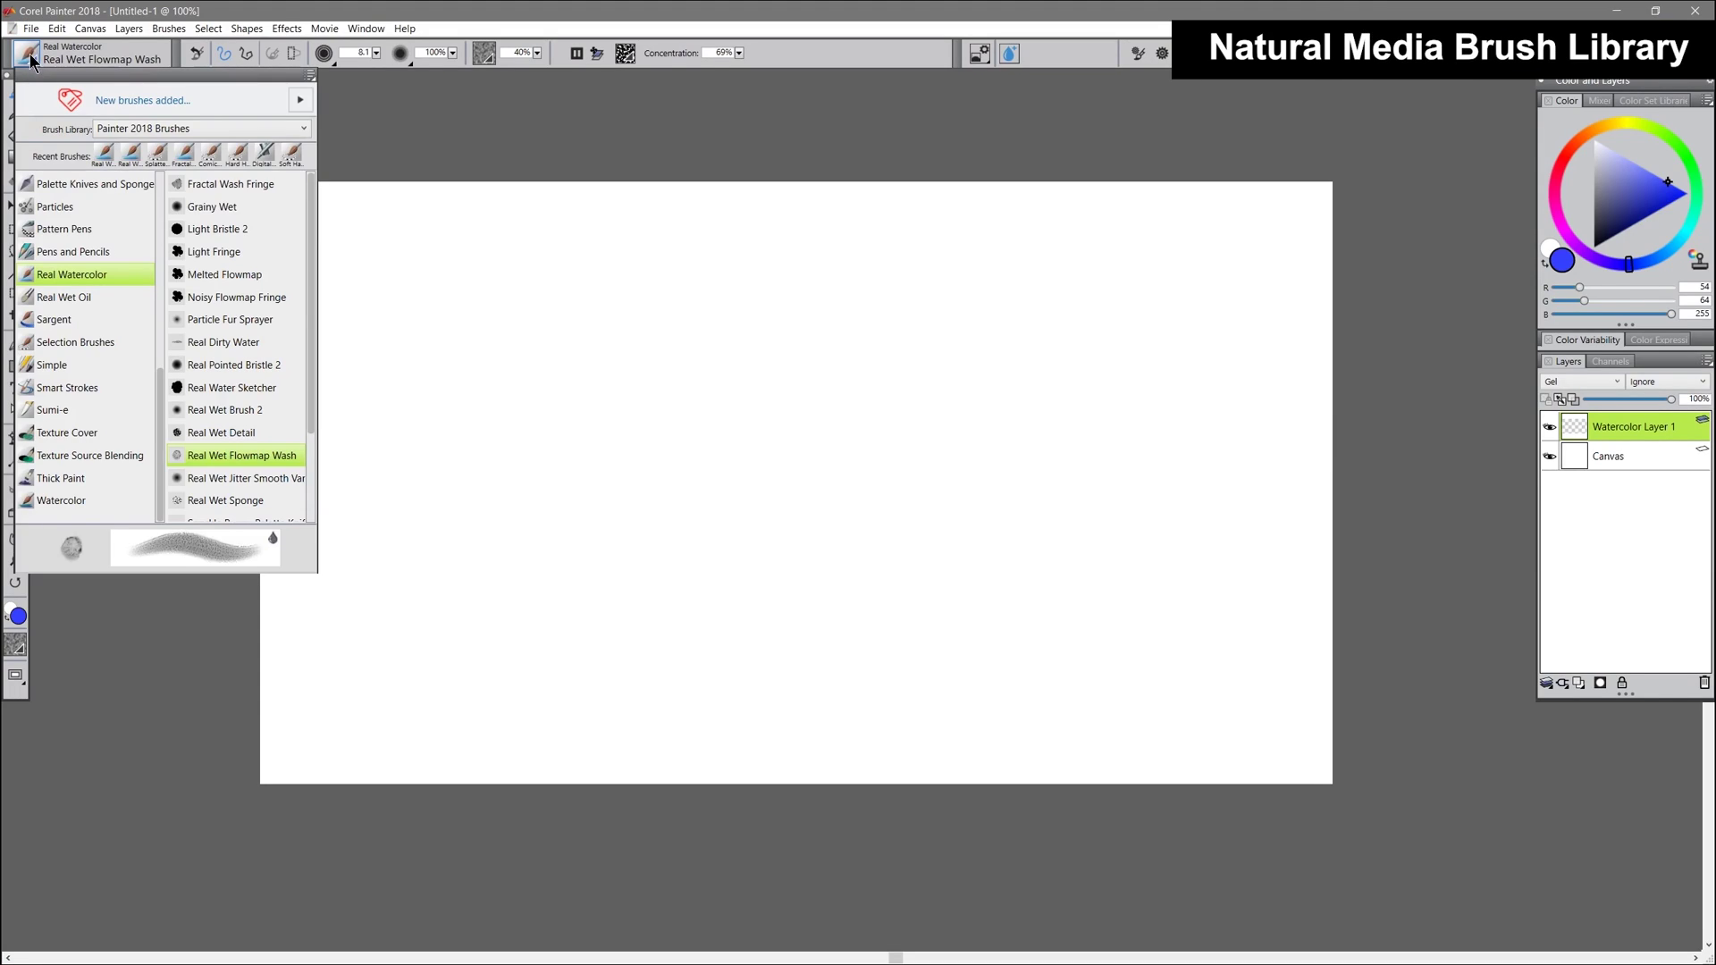
{"action": "left_click", "coordinate": [180, 134]}
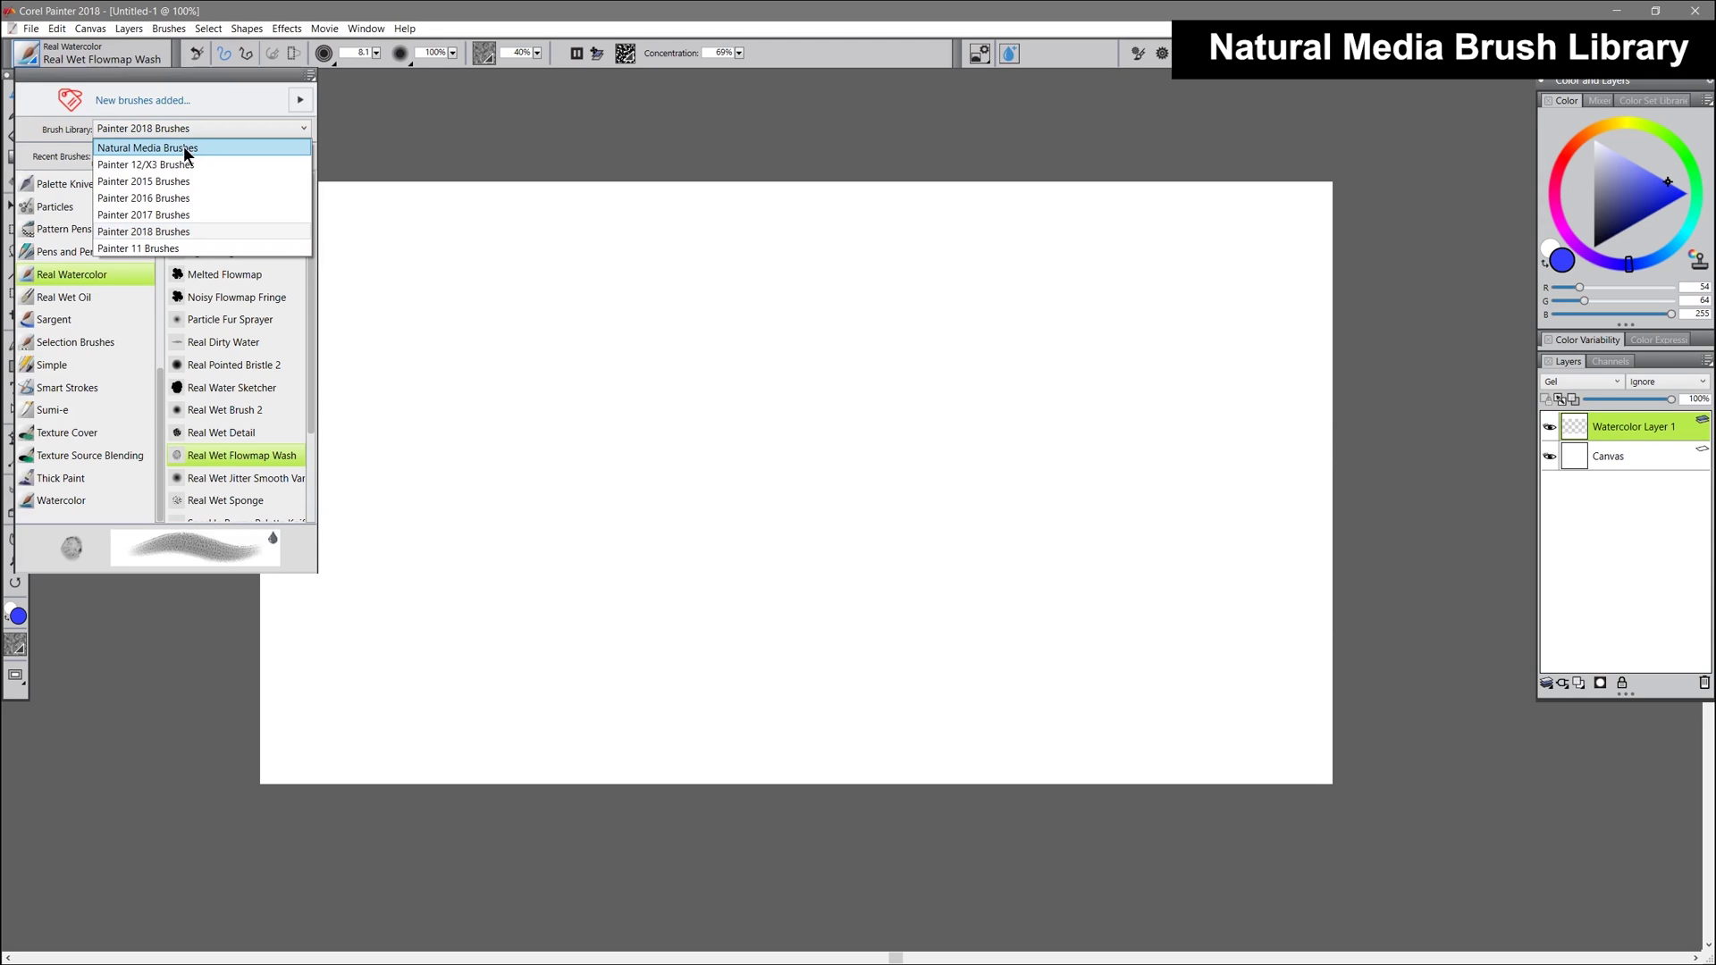
{"action": "left_click", "coordinate": [196, 148]}
{"action": "left_click", "coordinate": [30, 60]}
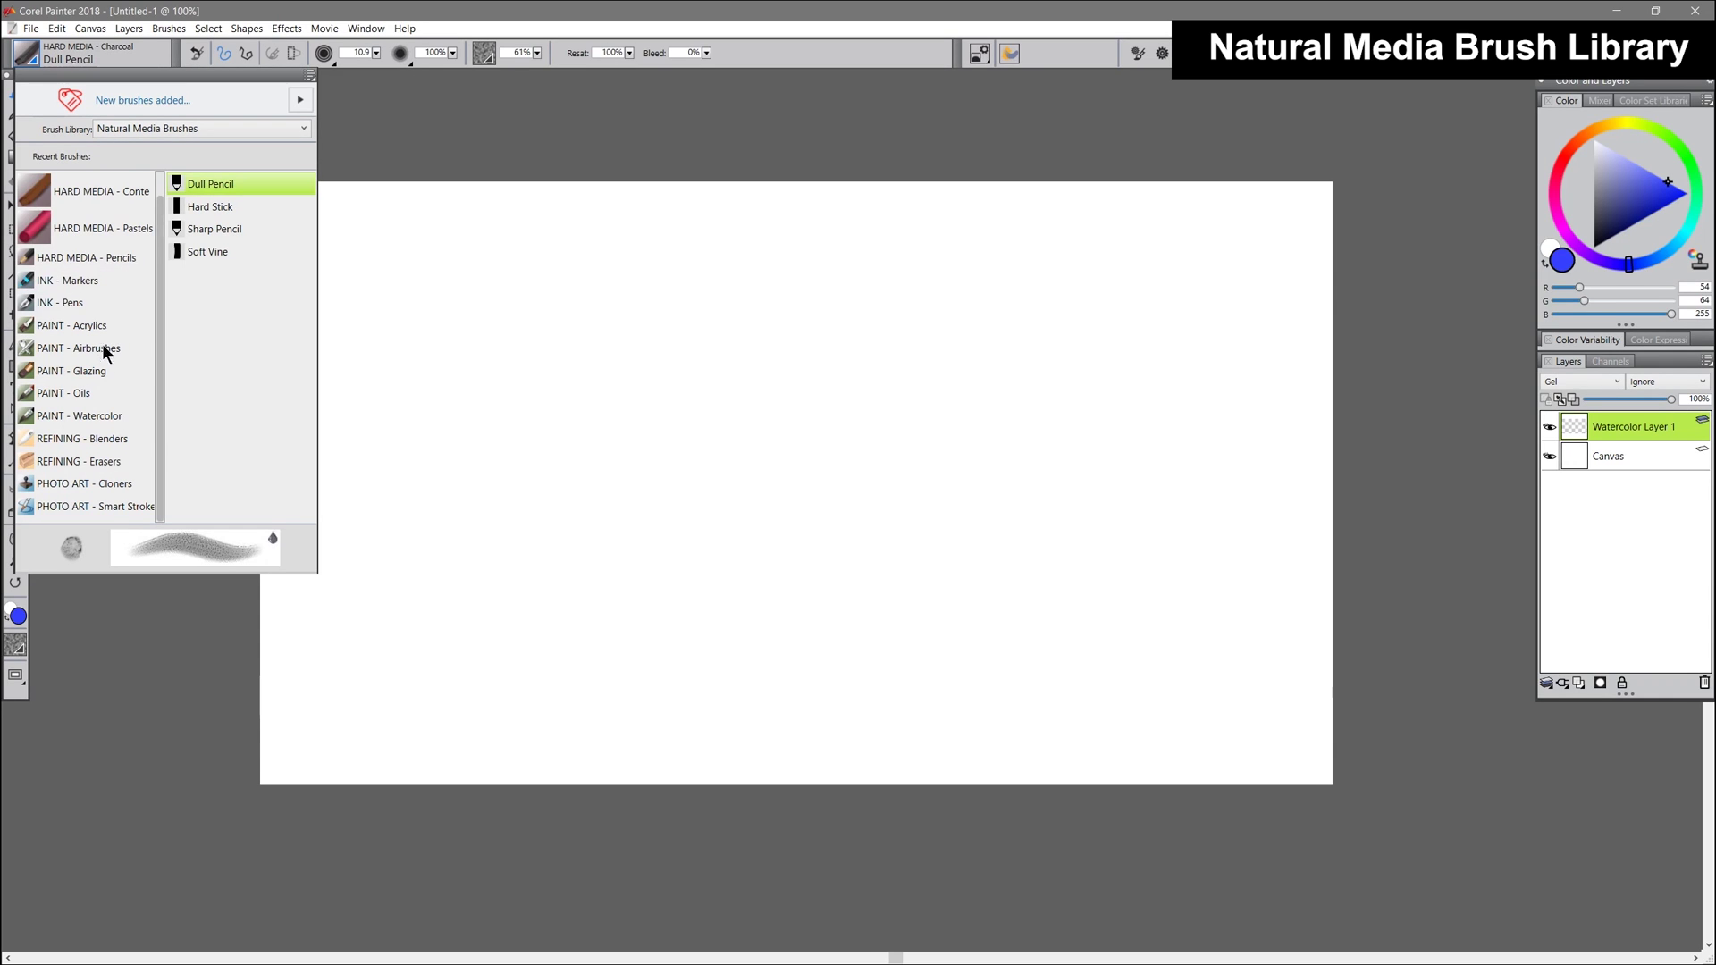
{"action": "left_click", "coordinate": [92, 393]}
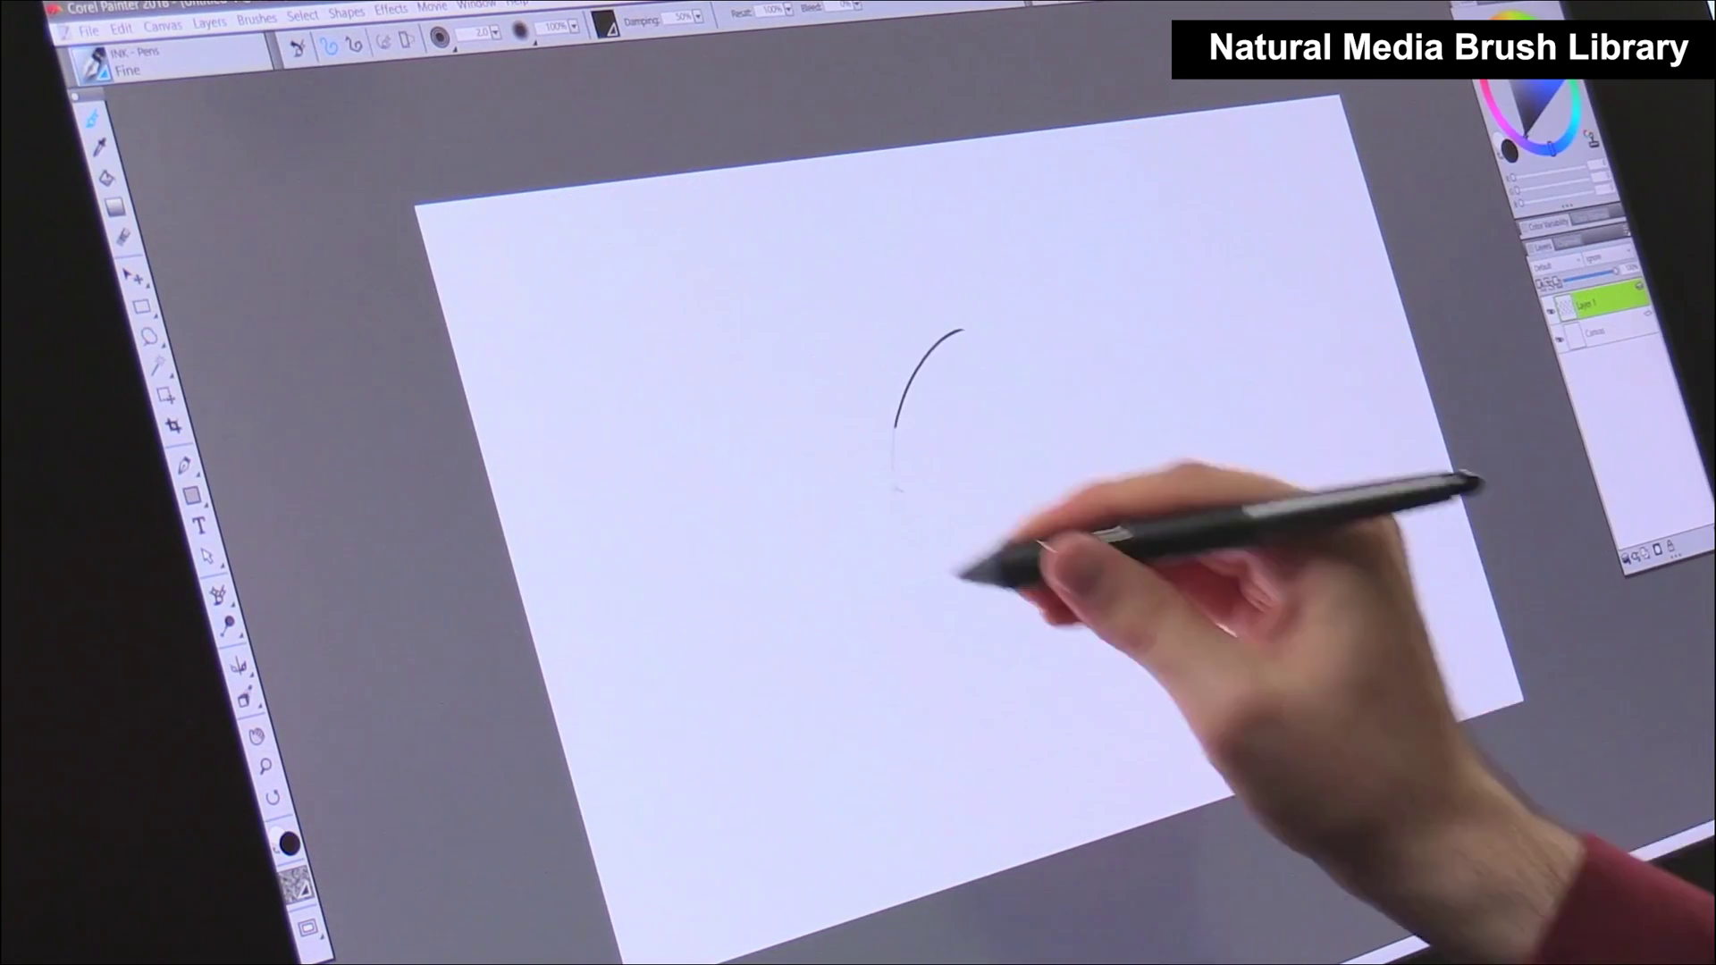
Step: Paint vertical, horizontal and scribbled blue strokes with the Fan Brush oil variant
{"action": "left_click", "coordinate": [268, 365]}
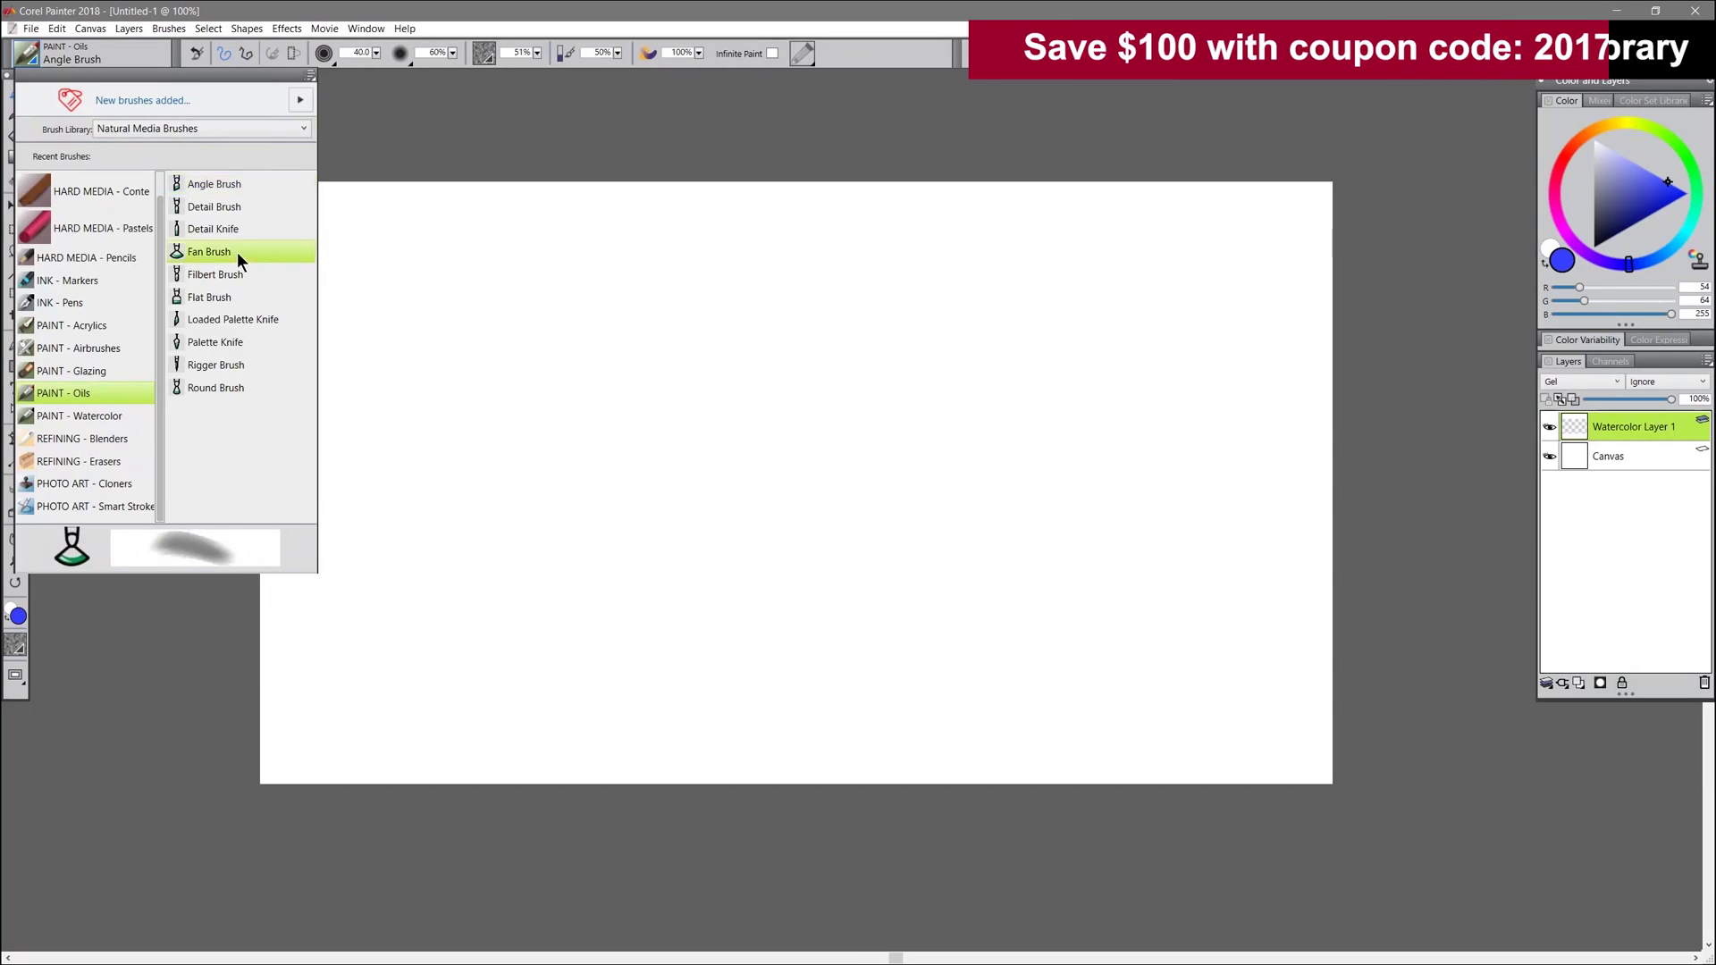
{"action": "left_click", "coordinate": [209, 252]}
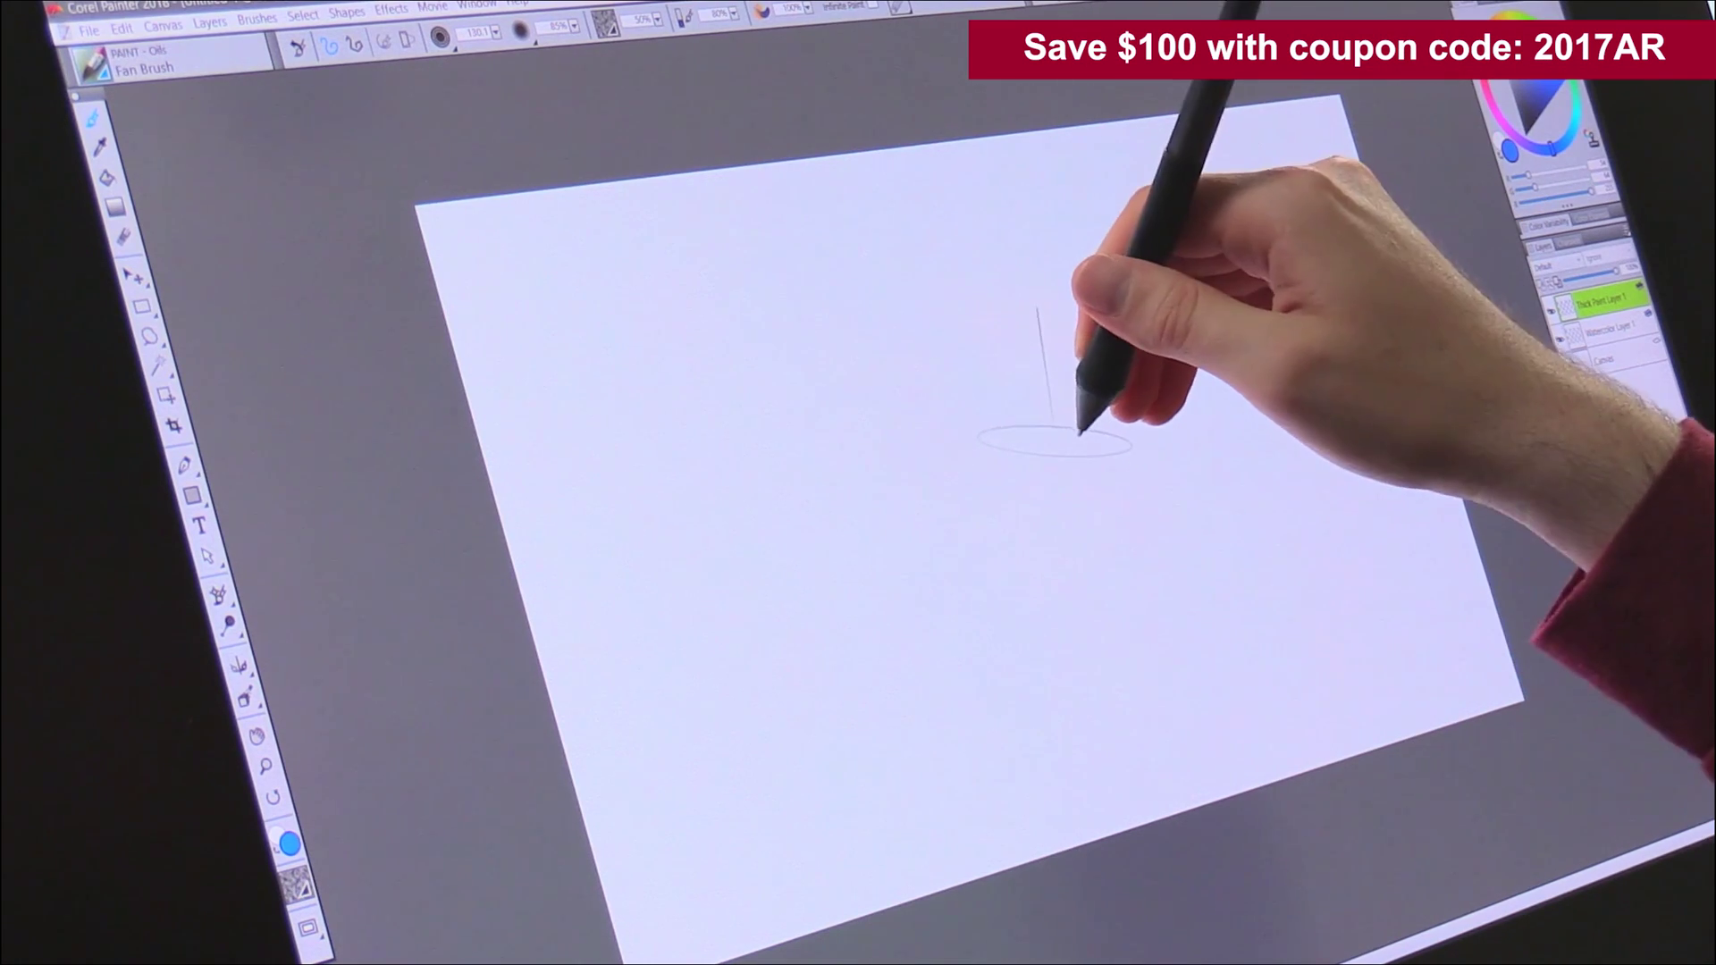
{"action": "left_click_drag", "start_coordinate": [1032, 345], "coordinate": [1053, 477]}
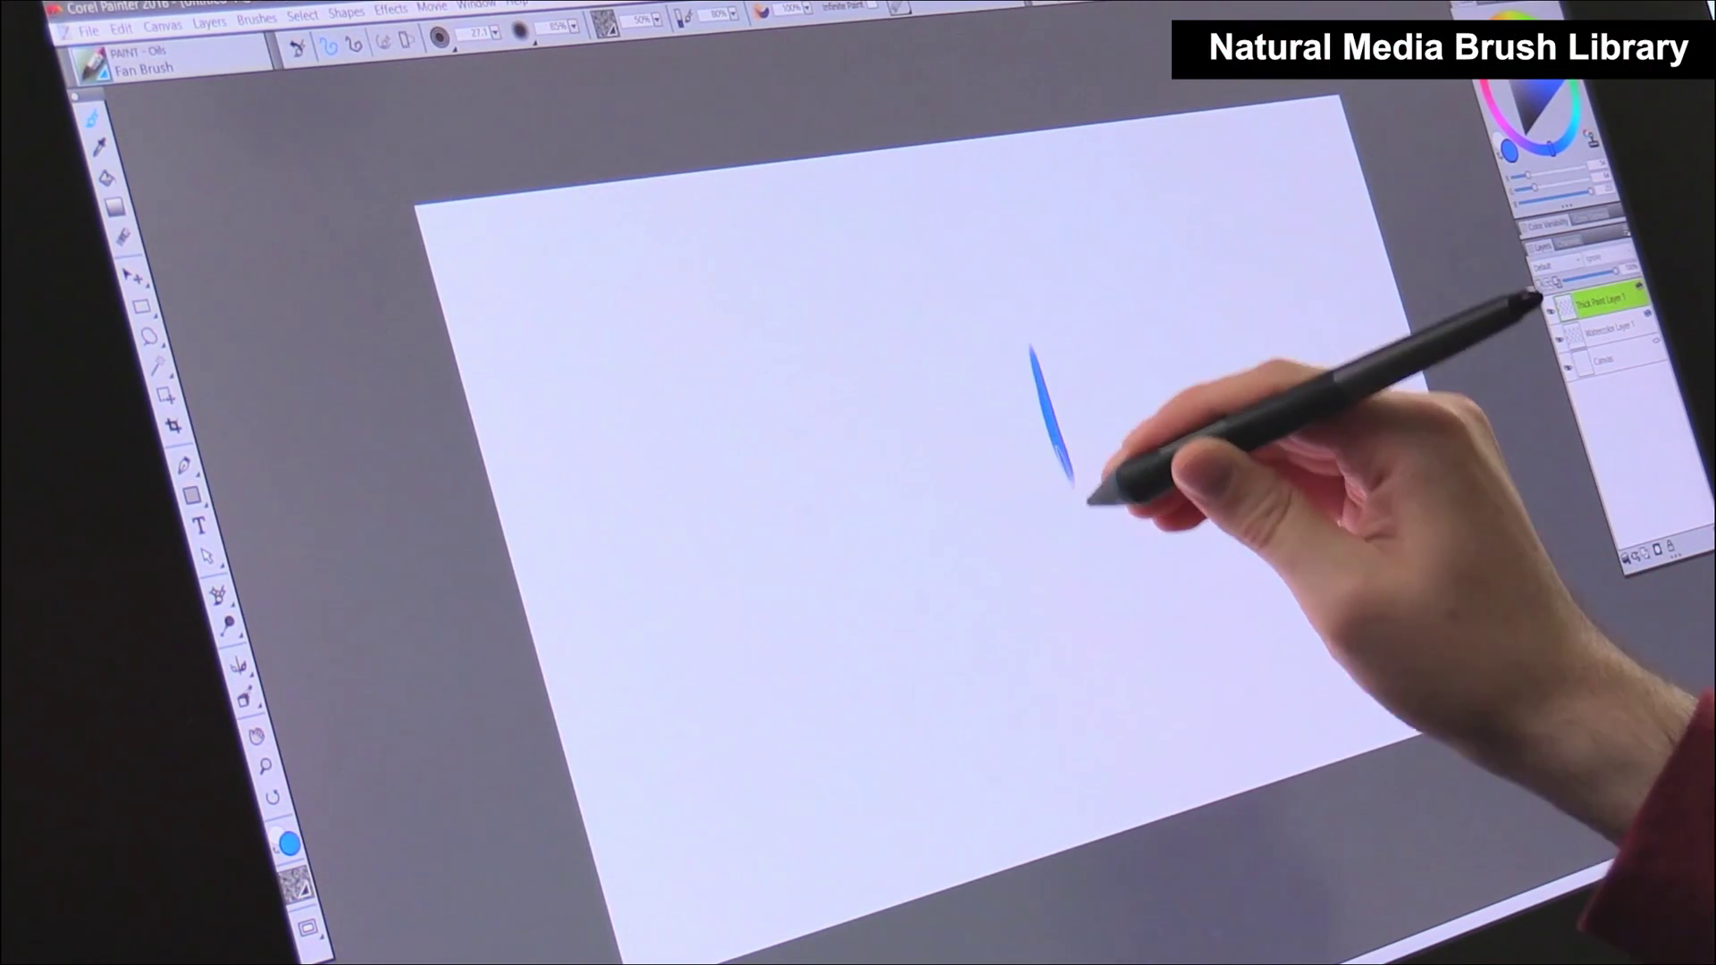
{"action": "left_click_drag", "start_coordinate": [1132, 382], "coordinate": [1233, 390]}
{"action": "left_click_drag", "start_coordinate": [1153, 442], "coordinate": [1320, 550]}
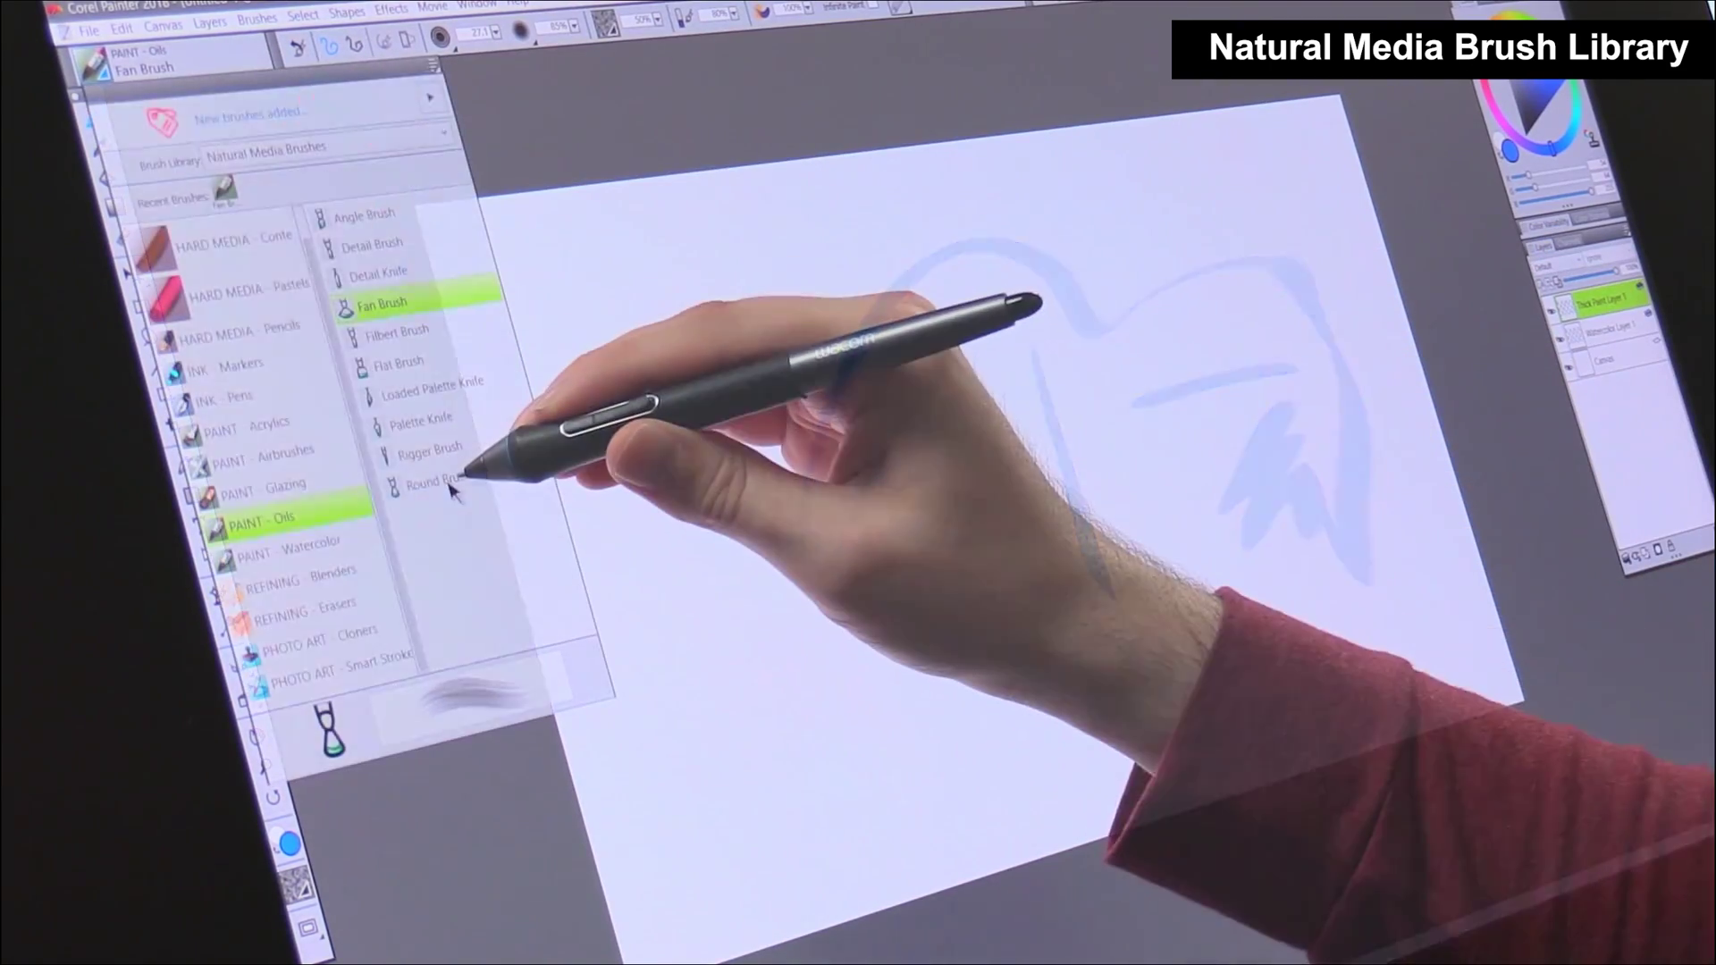
Step: Paint blue horizontal and scribbled strokes with the Loaded Palette Knife
{"action": "left_click", "coordinate": [452, 480]}
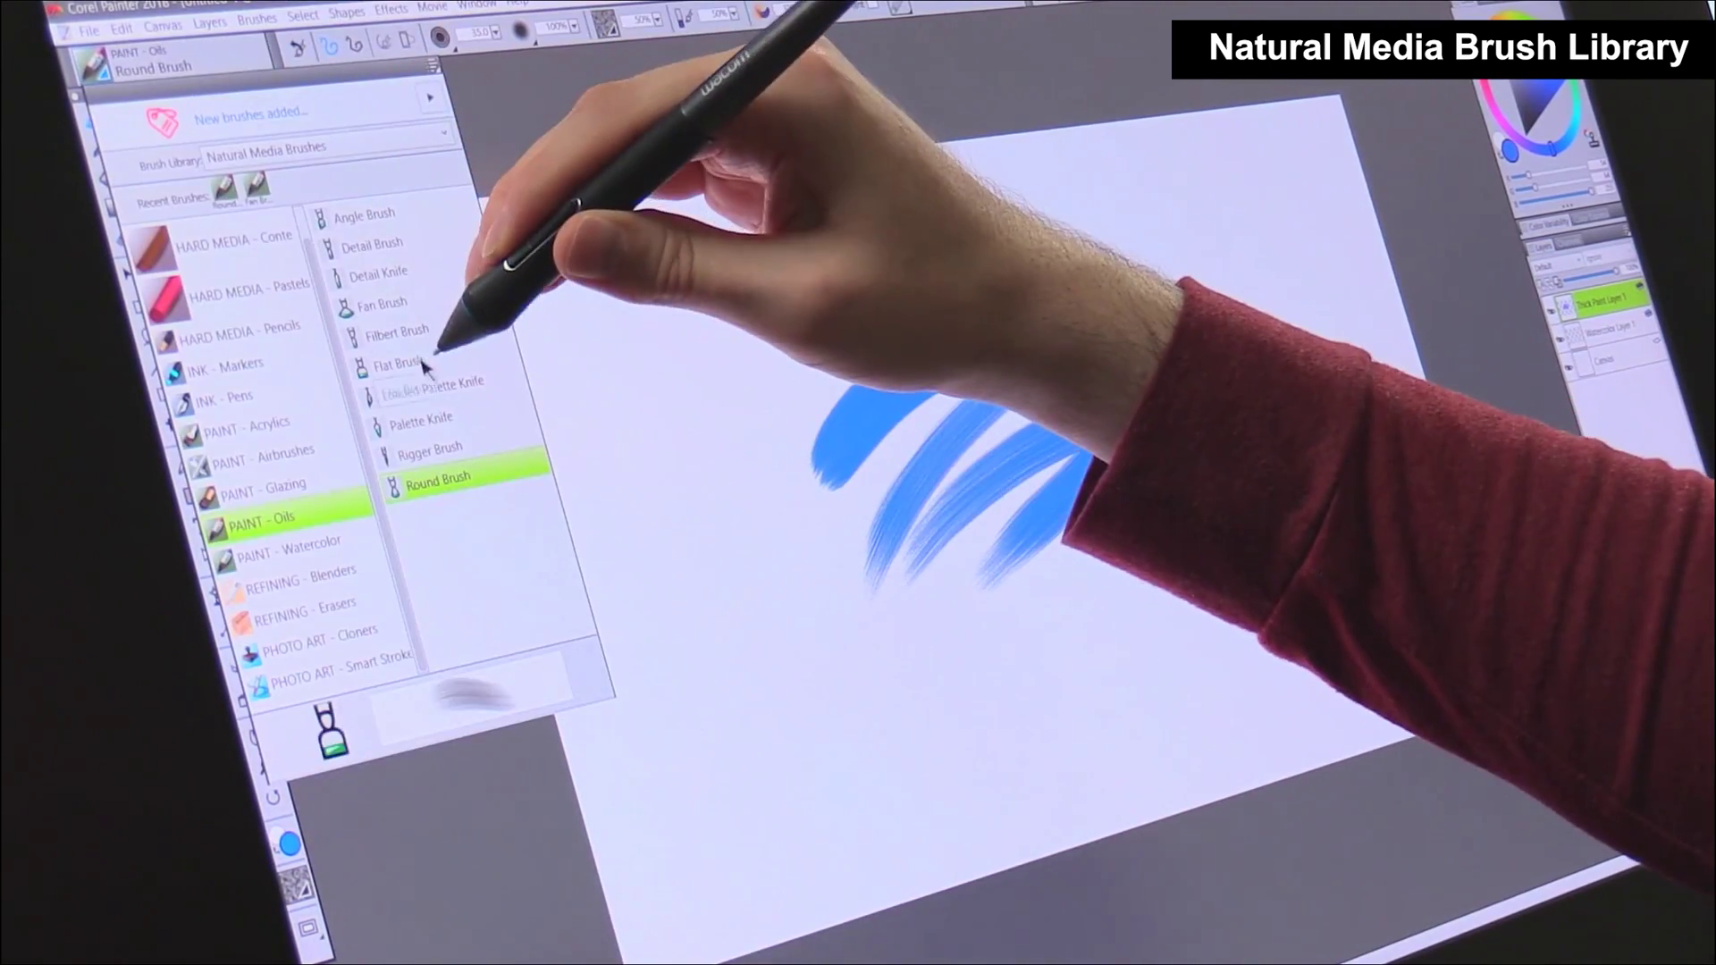
{"action": "left_click", "coordinate": [452, 336]}
{"action": "left_click_drag", "start_coordinate": [862, 287], "coordinate": [1168, 230]}
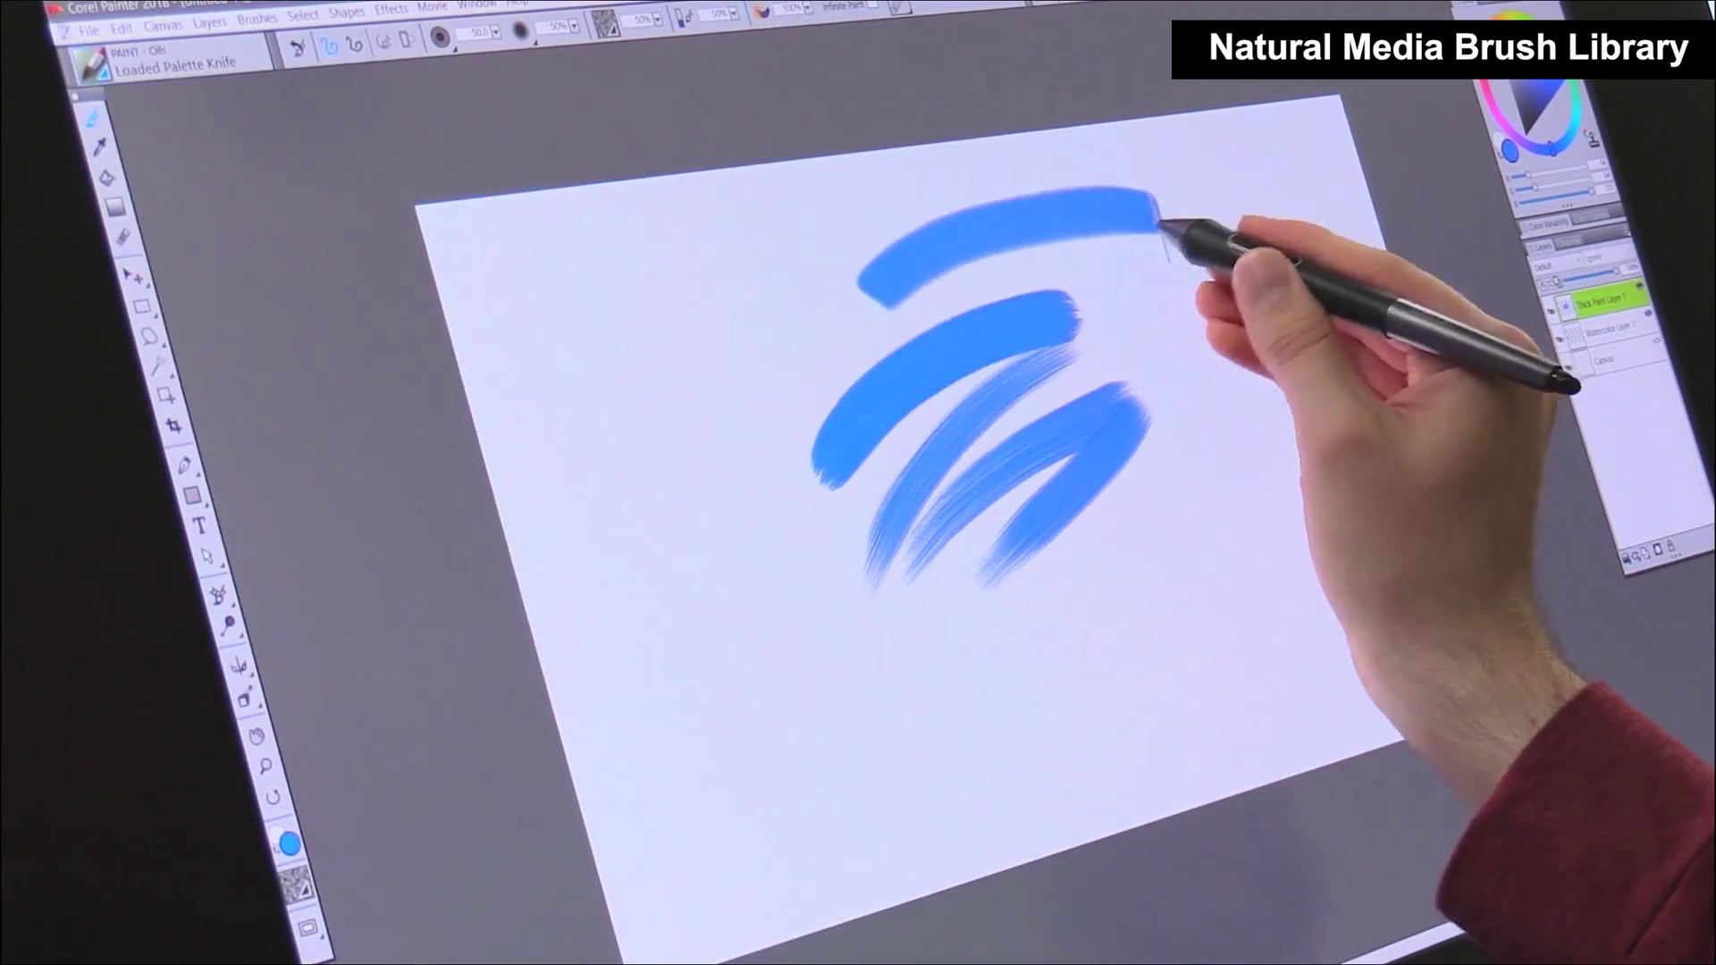
{"action": "left_click_drag", "start_coordinate": [1072, 268], "coordinate": [1322, 403]}
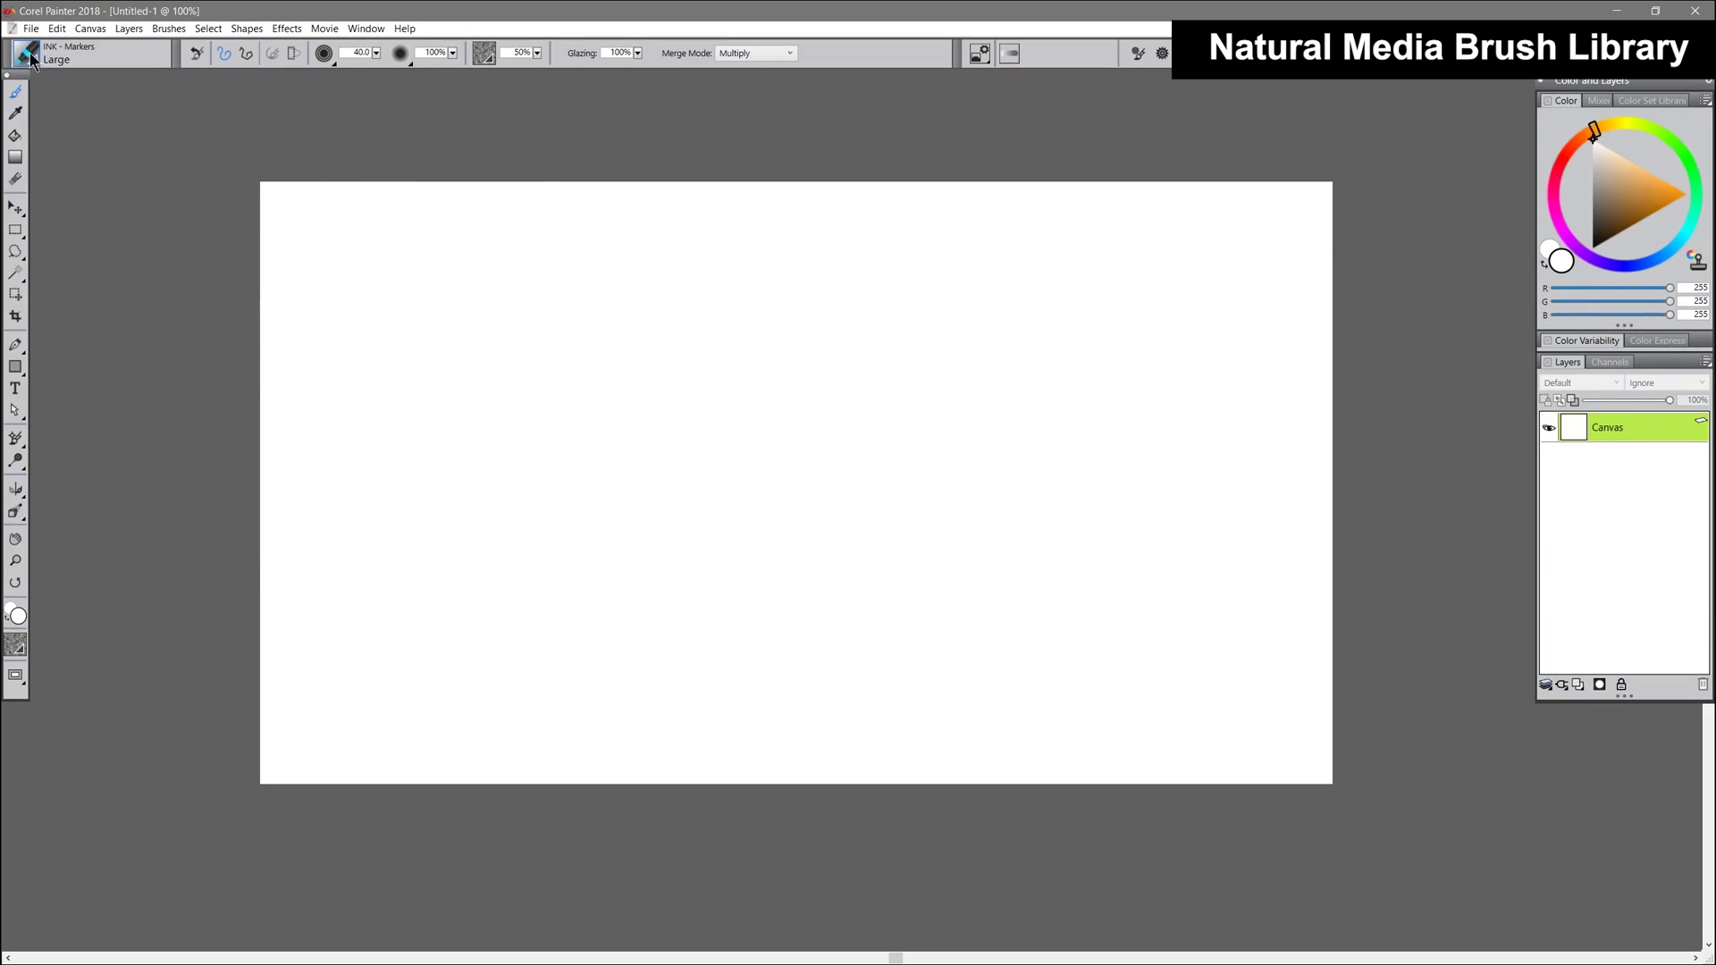
Step: Review the brush library list again, then close it
{"action": "left_click", "coordinate": [33, 59]}
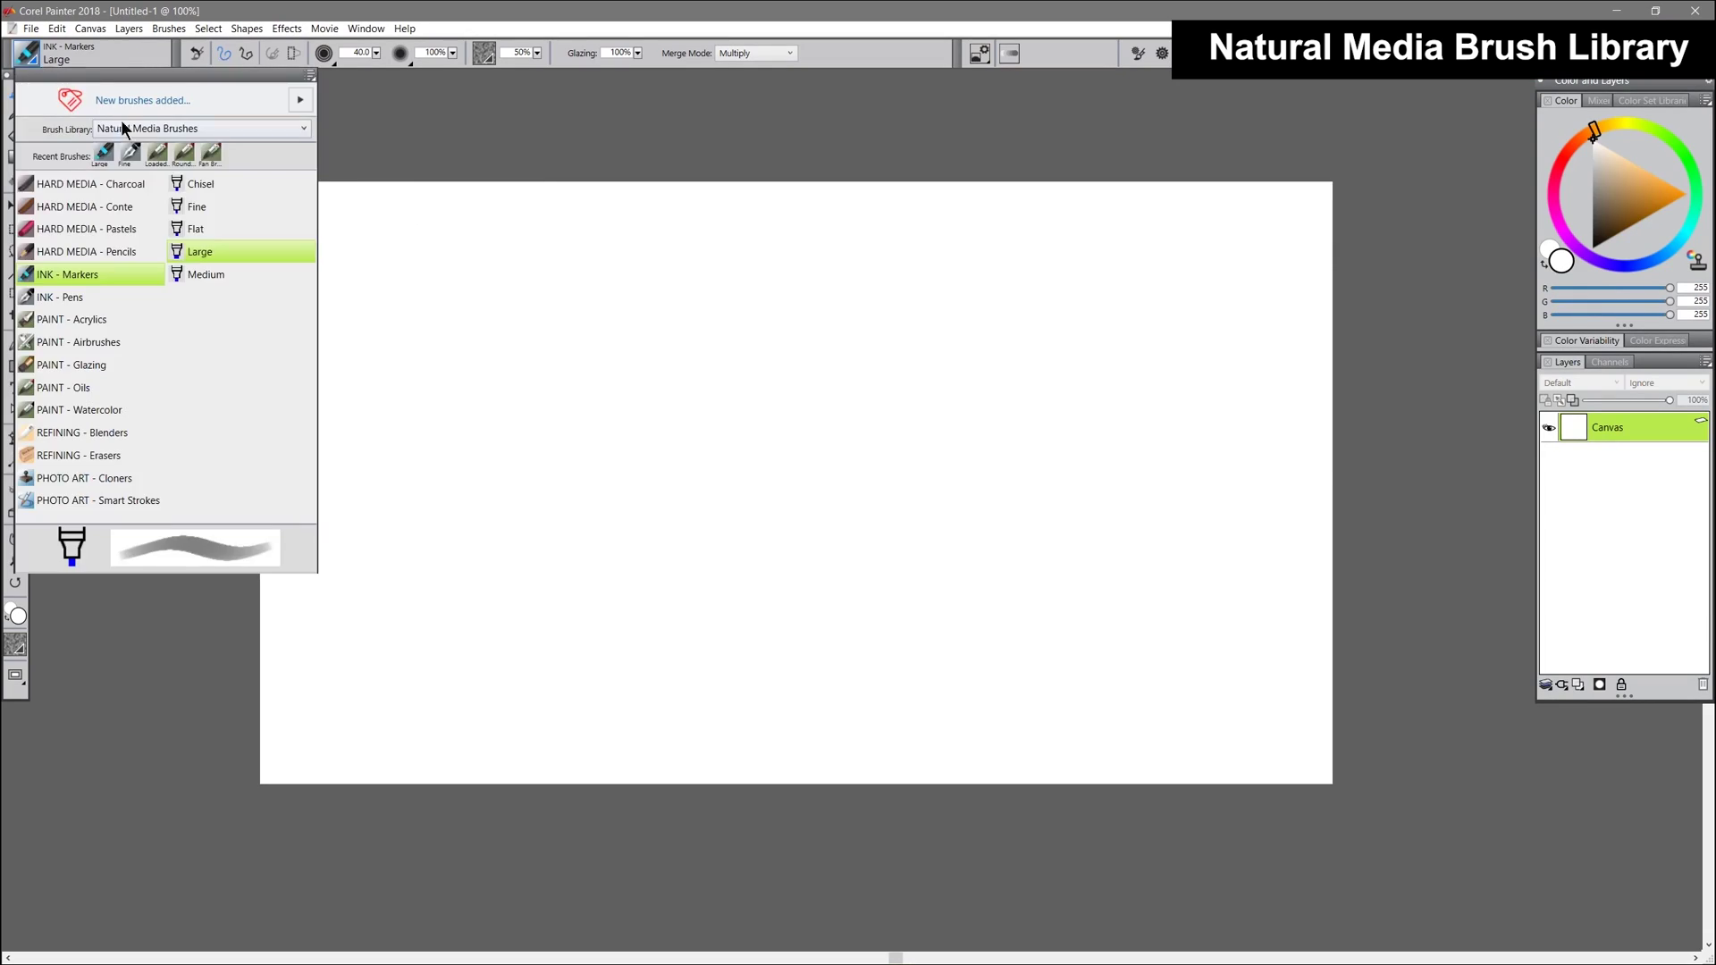
{"action": "left_click", "coordinate": [152, 129]}
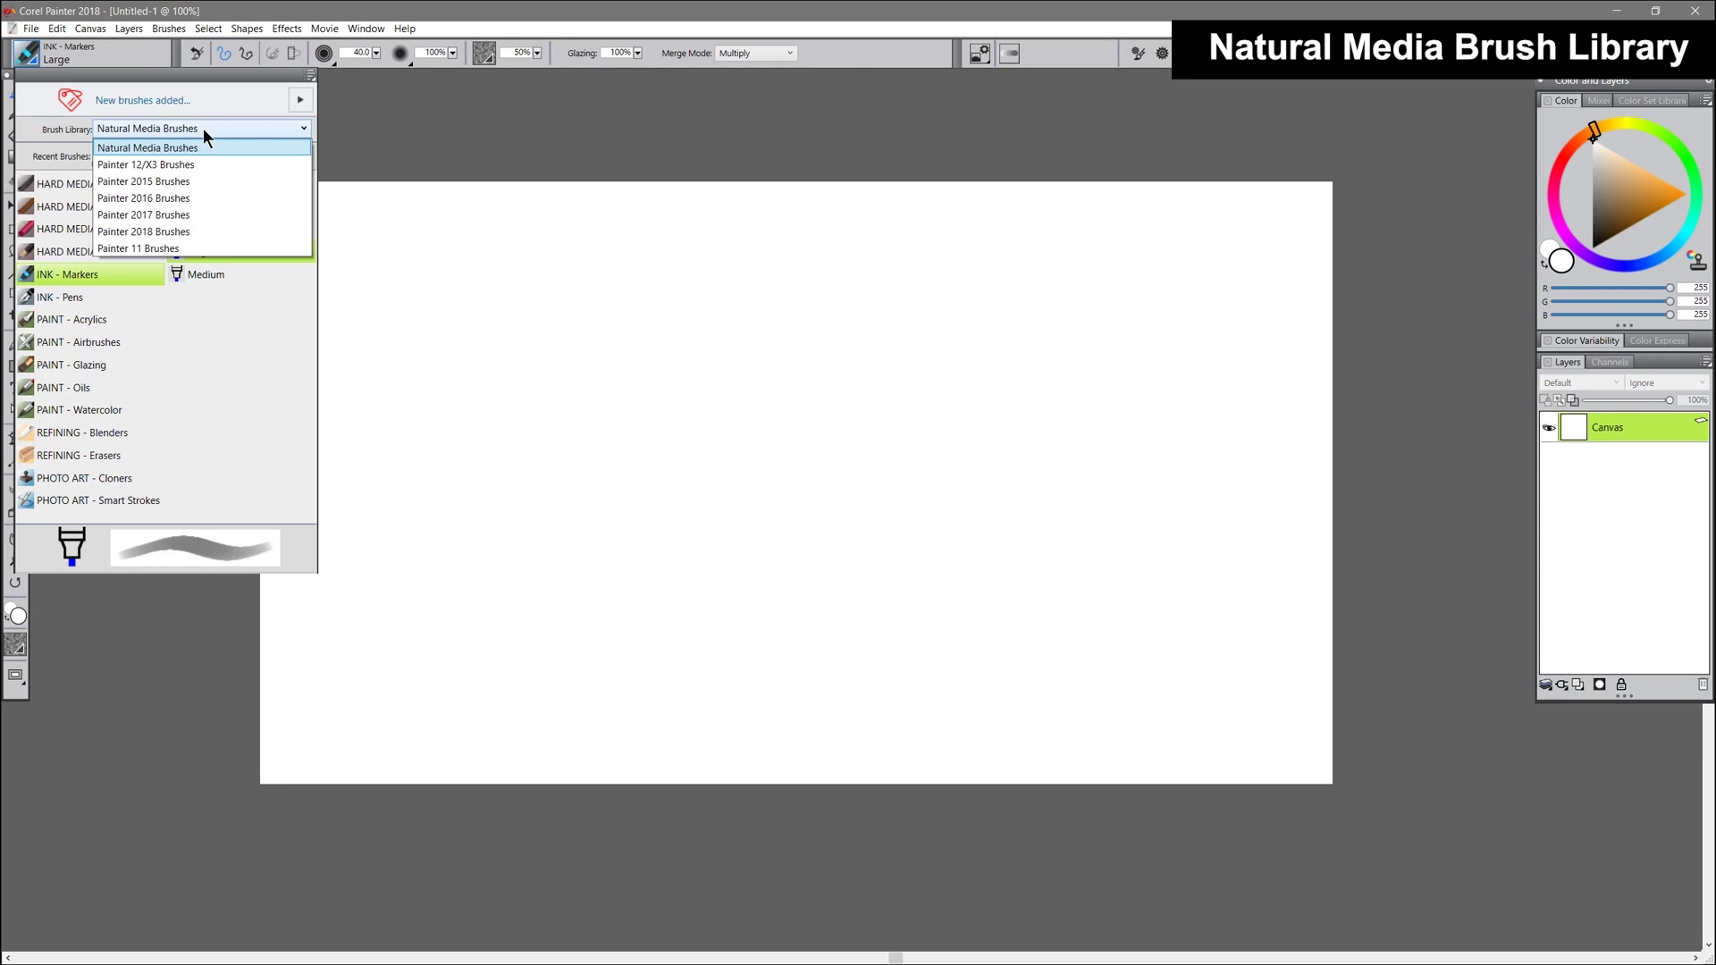
{"action": "left_click", "coordinate": [400, 128]}
{"action": "left_click", "coordinate": [370, 30]}
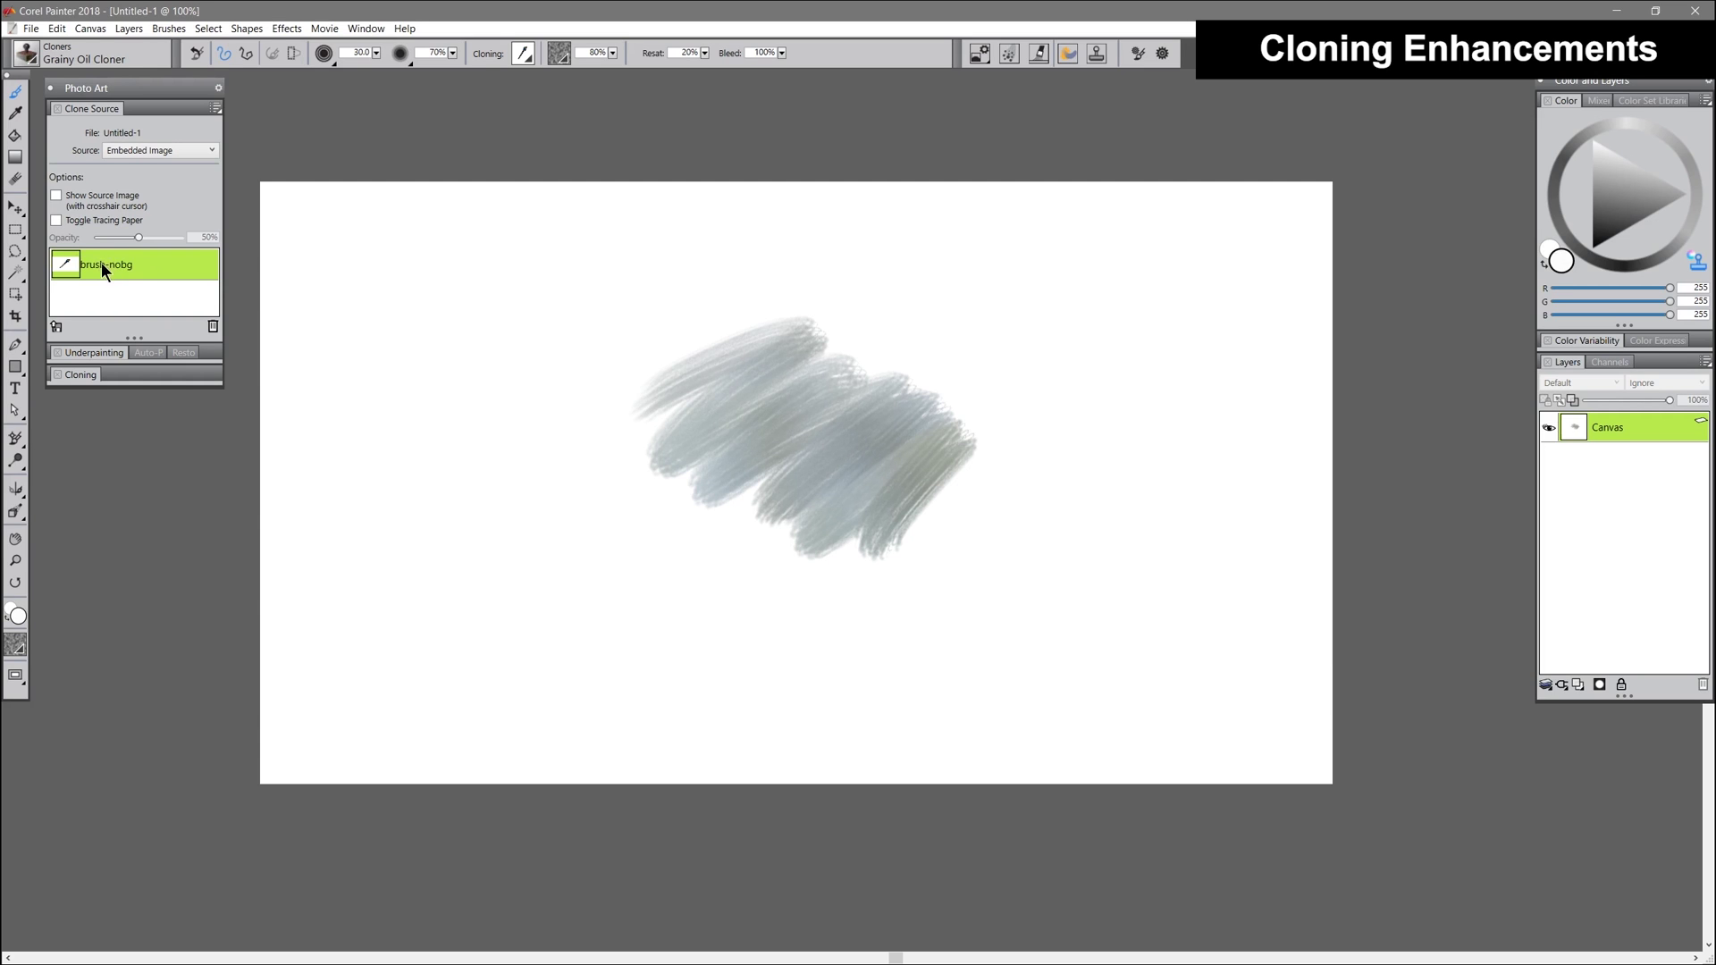
Step: Clone colour onto the brush head and handle with Tracing Paper toggled on, then off
{"action": "key", "text": "ctrl+t"}
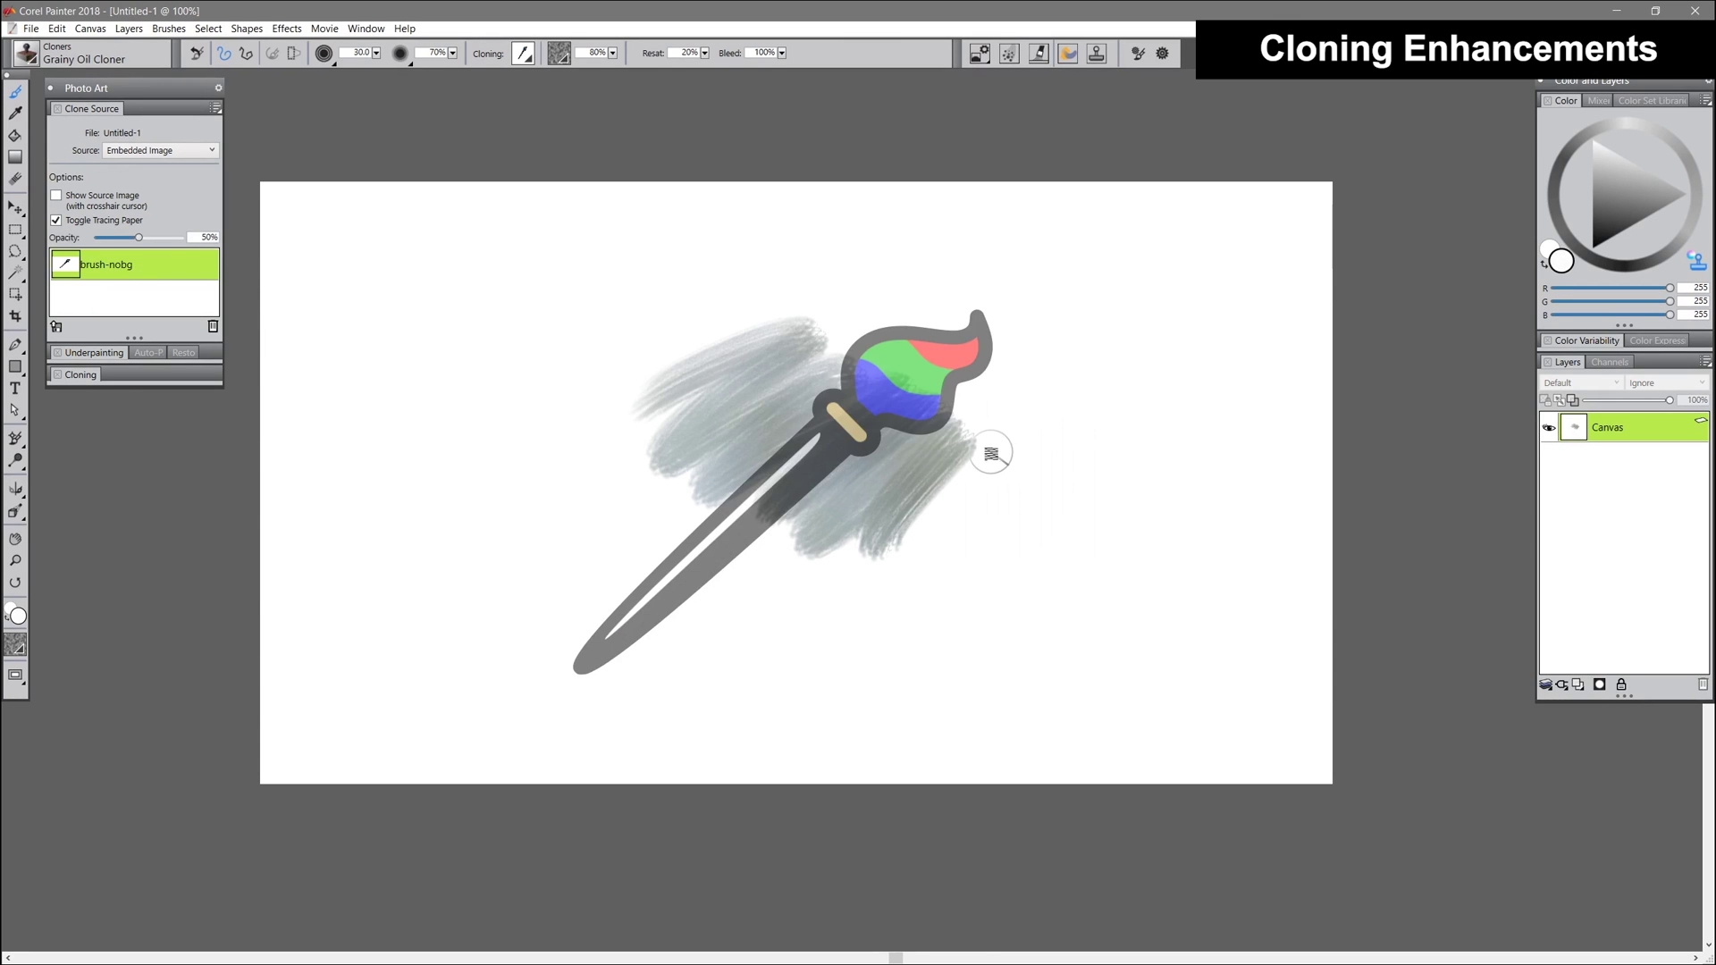
{"action": "mouse_move", "coordinate": [869, 382]}
{"action": "left_mouse_down"}
{"action": "mouse_move", "coordinate": [917, 399]}
{"action": "mouse_move", "coordinate": [623, 630]}
{"action": "left_mouse_up"}
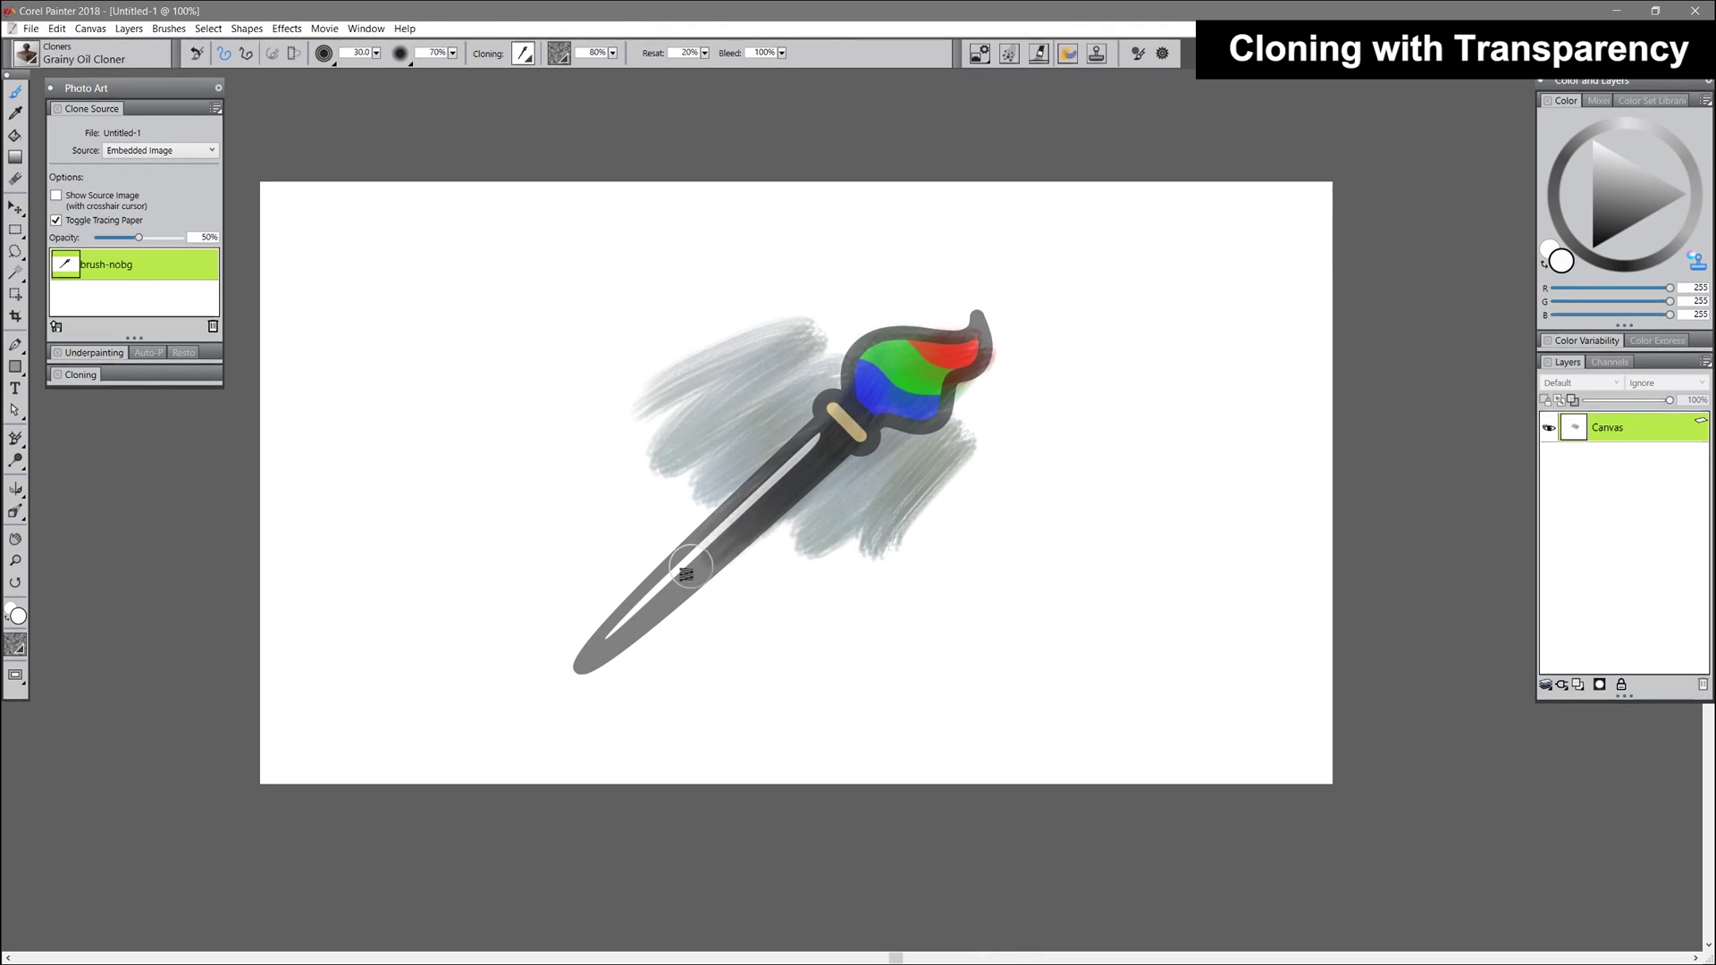
{"action": "key", "text": "ctrl+t"}
{"action": "mouse_move", "coordinate": [831, 430]}
{"action": "left_mouse_down"}
{"action": "mouse_move", "coordinate": [632, 604]}
{"action": "mouse_move", "coordinate": [857, 388]}
{"action": "mouse_move", "coordinate": [969, 333]}
{"action": "mouse_move", "coordinate": [861, 394]}
{"action": "mouse_move", "coordinate": [950, 371]}
{"action": "mouse_move", "coordinate": [671, 570]}
{"action": "mouse_move", "coordinate": [564, 678]}
{"action": "mouse_move", "coordinate": [618, 644]}
{"action": "left_mouse_up"}
Step: Spray cloned paint down the brush handle with the Cloner Spray variant
{"action": "left_click", "coordinate": [26, 54]}
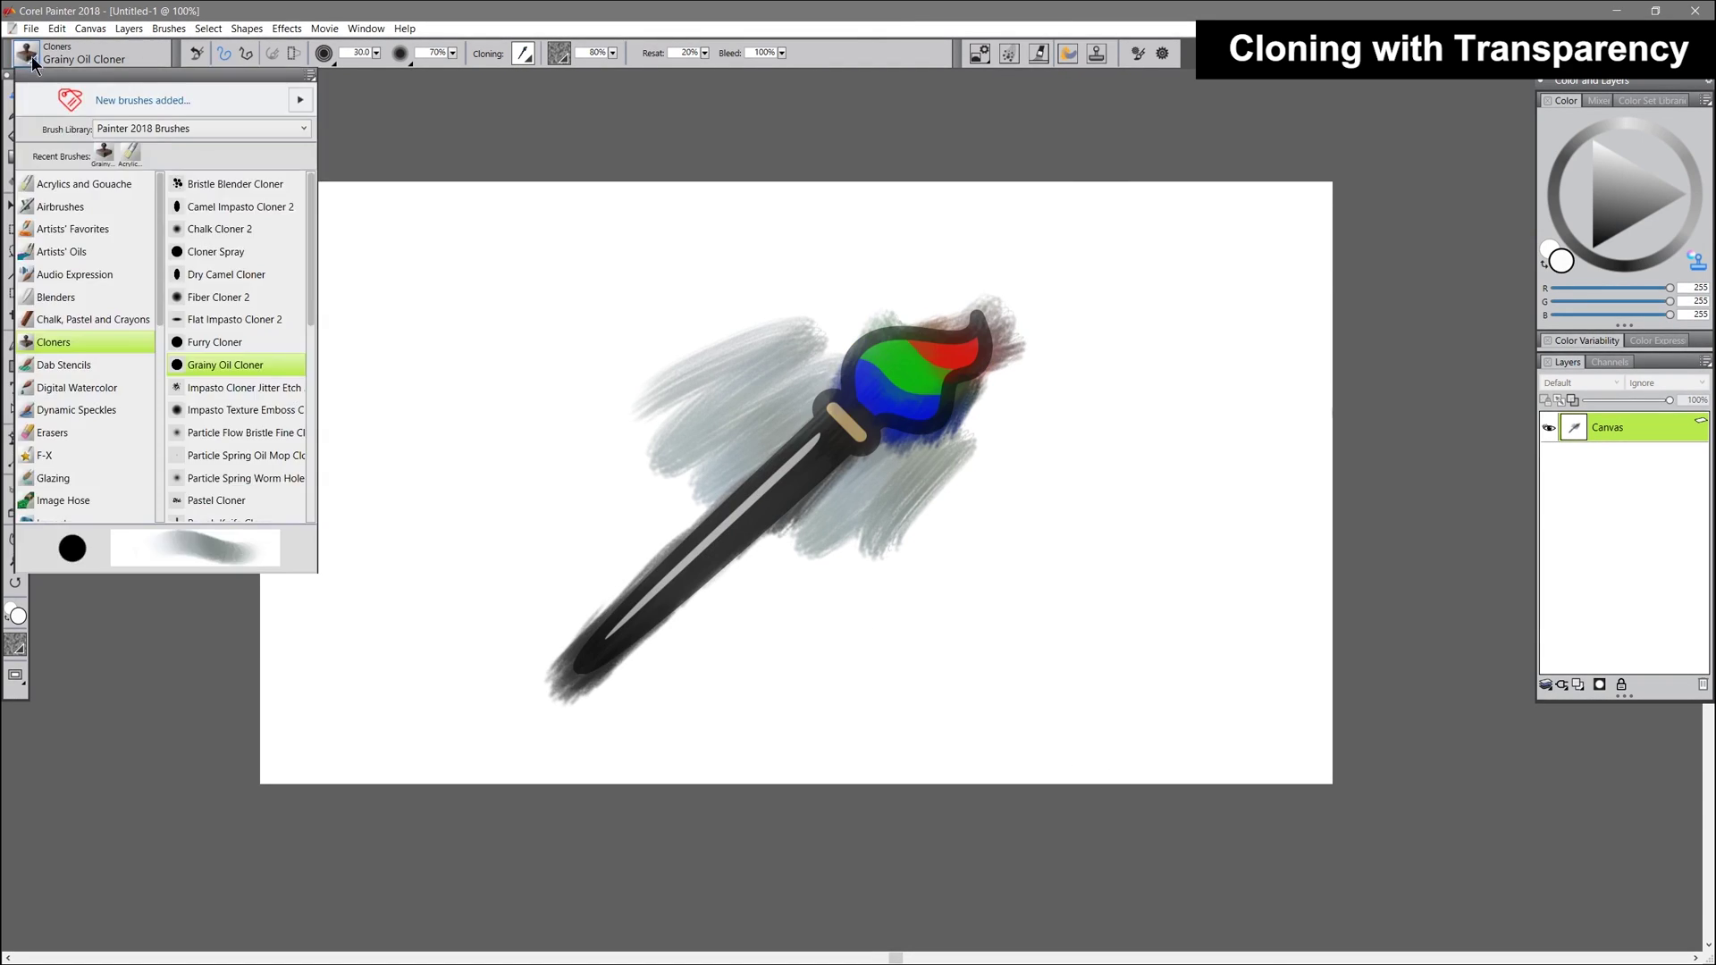
{"action": "left_click", "coordinate": [235, 254]}
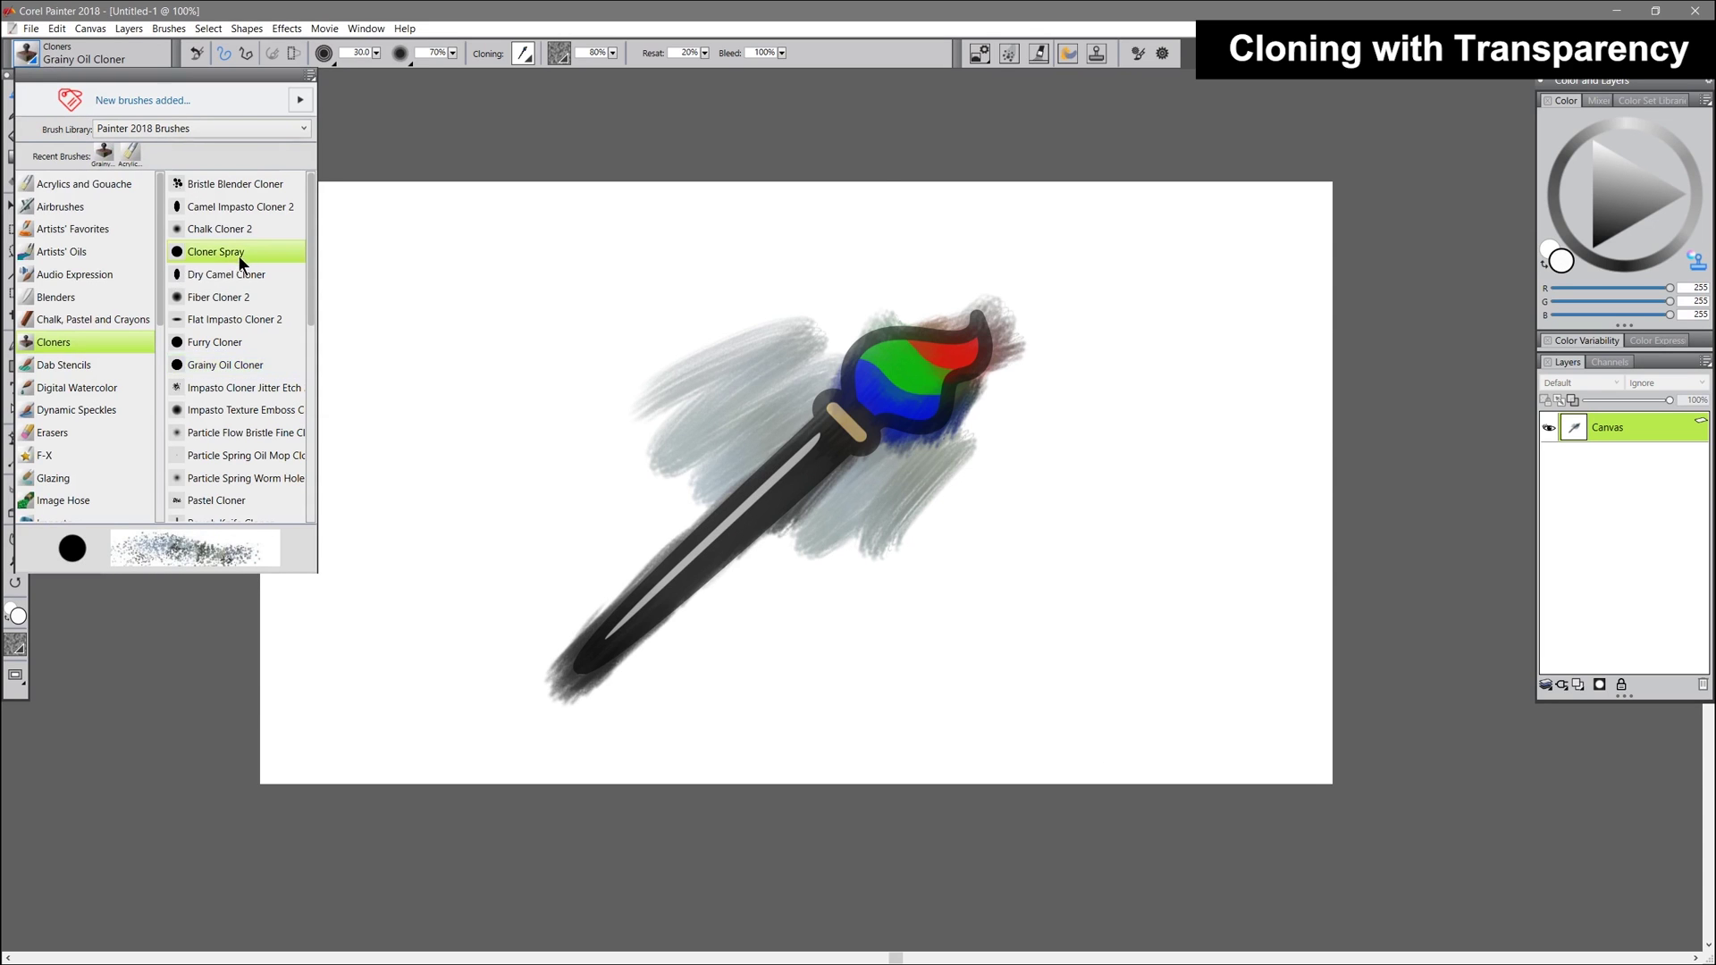
{"action": "key", "text": "ctrl+t"}
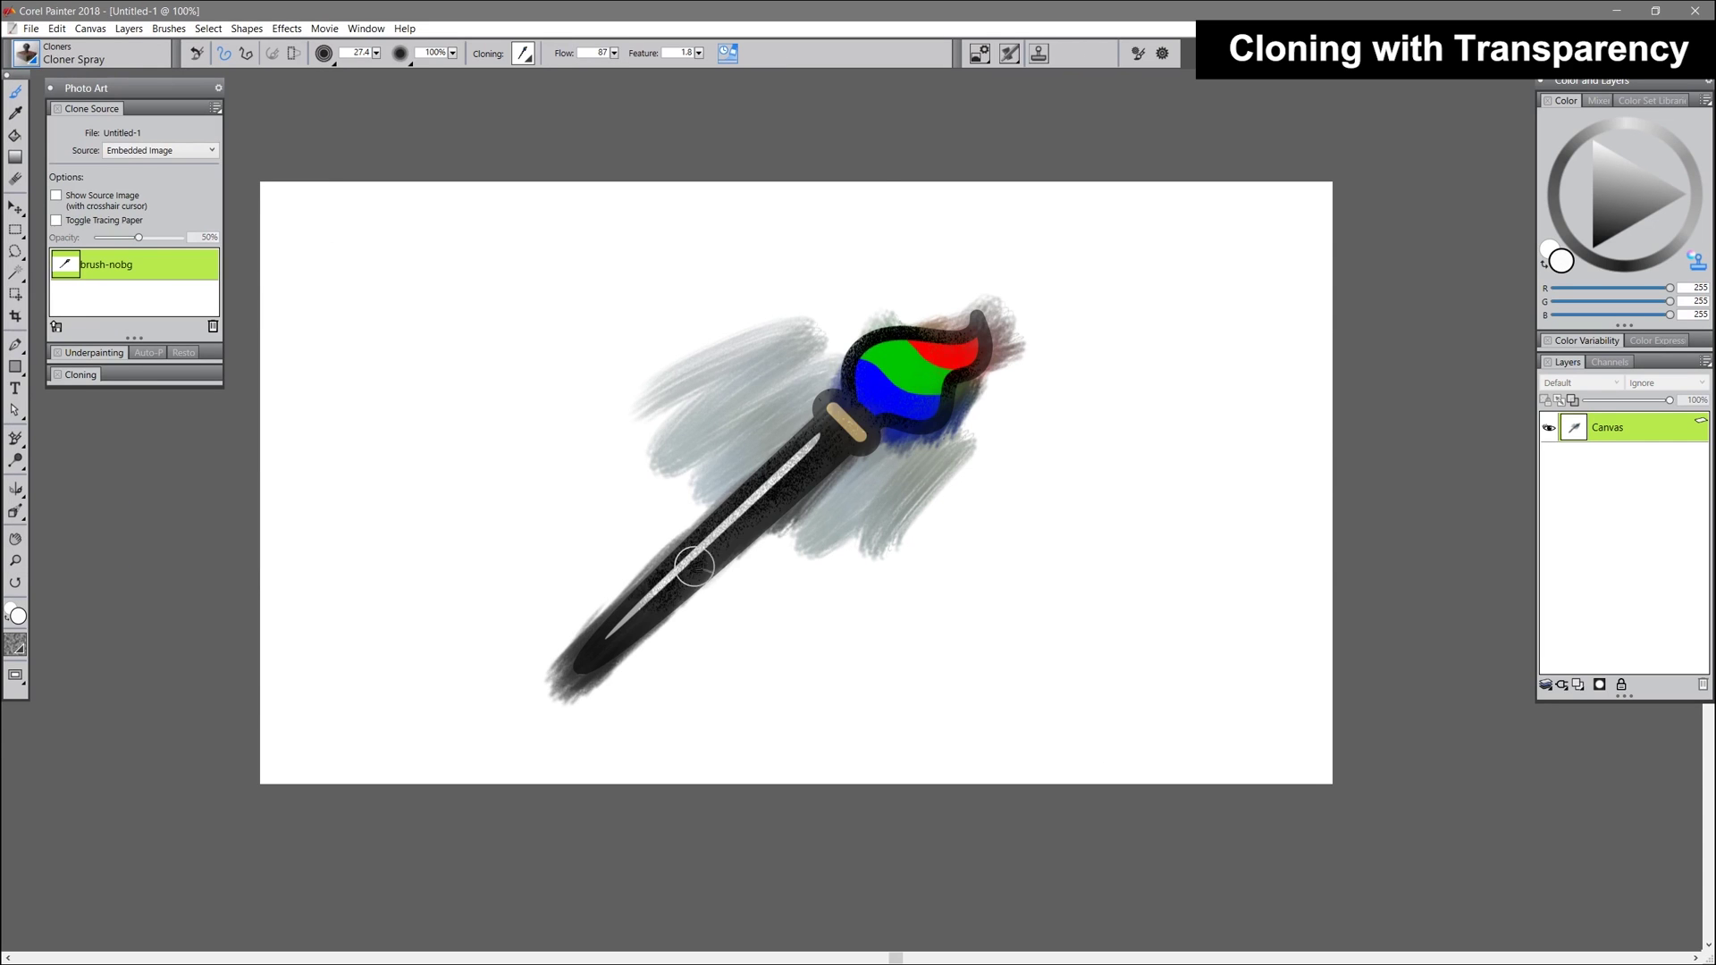
{"action": "mouse_move", "coordinate": [914, 375]}
{"action": "left_mouse_down"}
{"action": "mouse_move", "coordinate": [593, 644]}
{"action": "mouse_move", "coordinate": [764, 571]}
{"action": "left_mouse_up"}
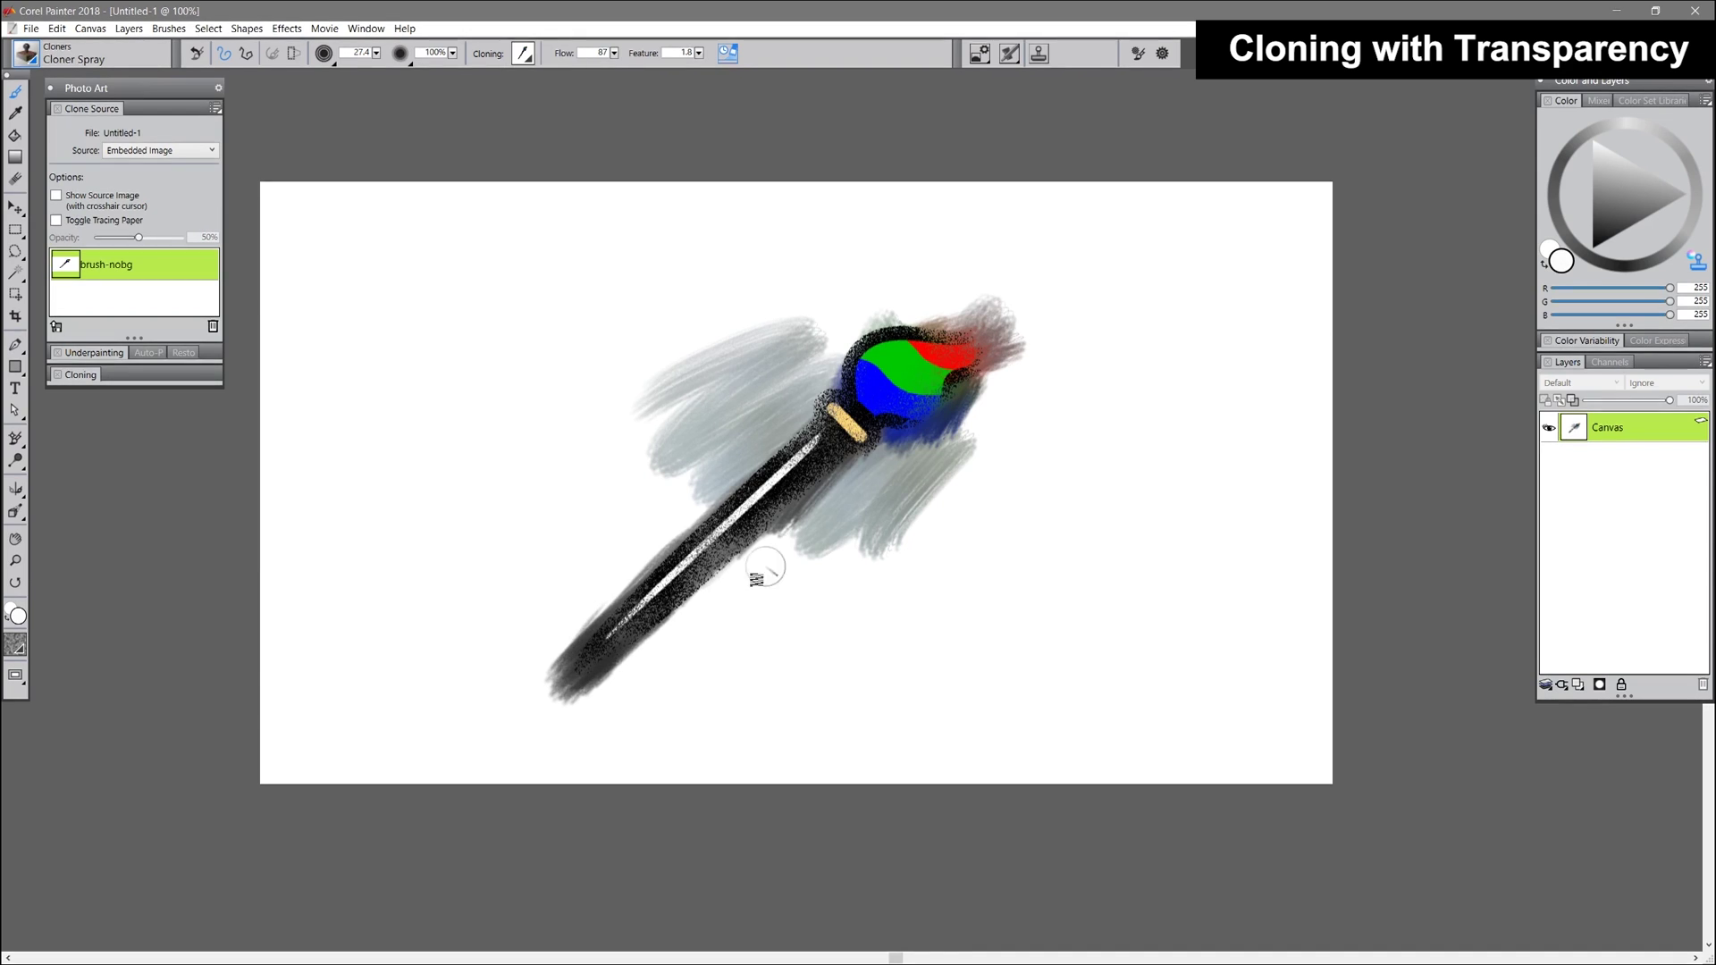
Step: Smear and darken cloned colour across the brush with the Wet Oily Cloner
{"action": "left_click", "coordinate": [26, 53]}
{"action": "left_click", "coordinate": [223, 498]}
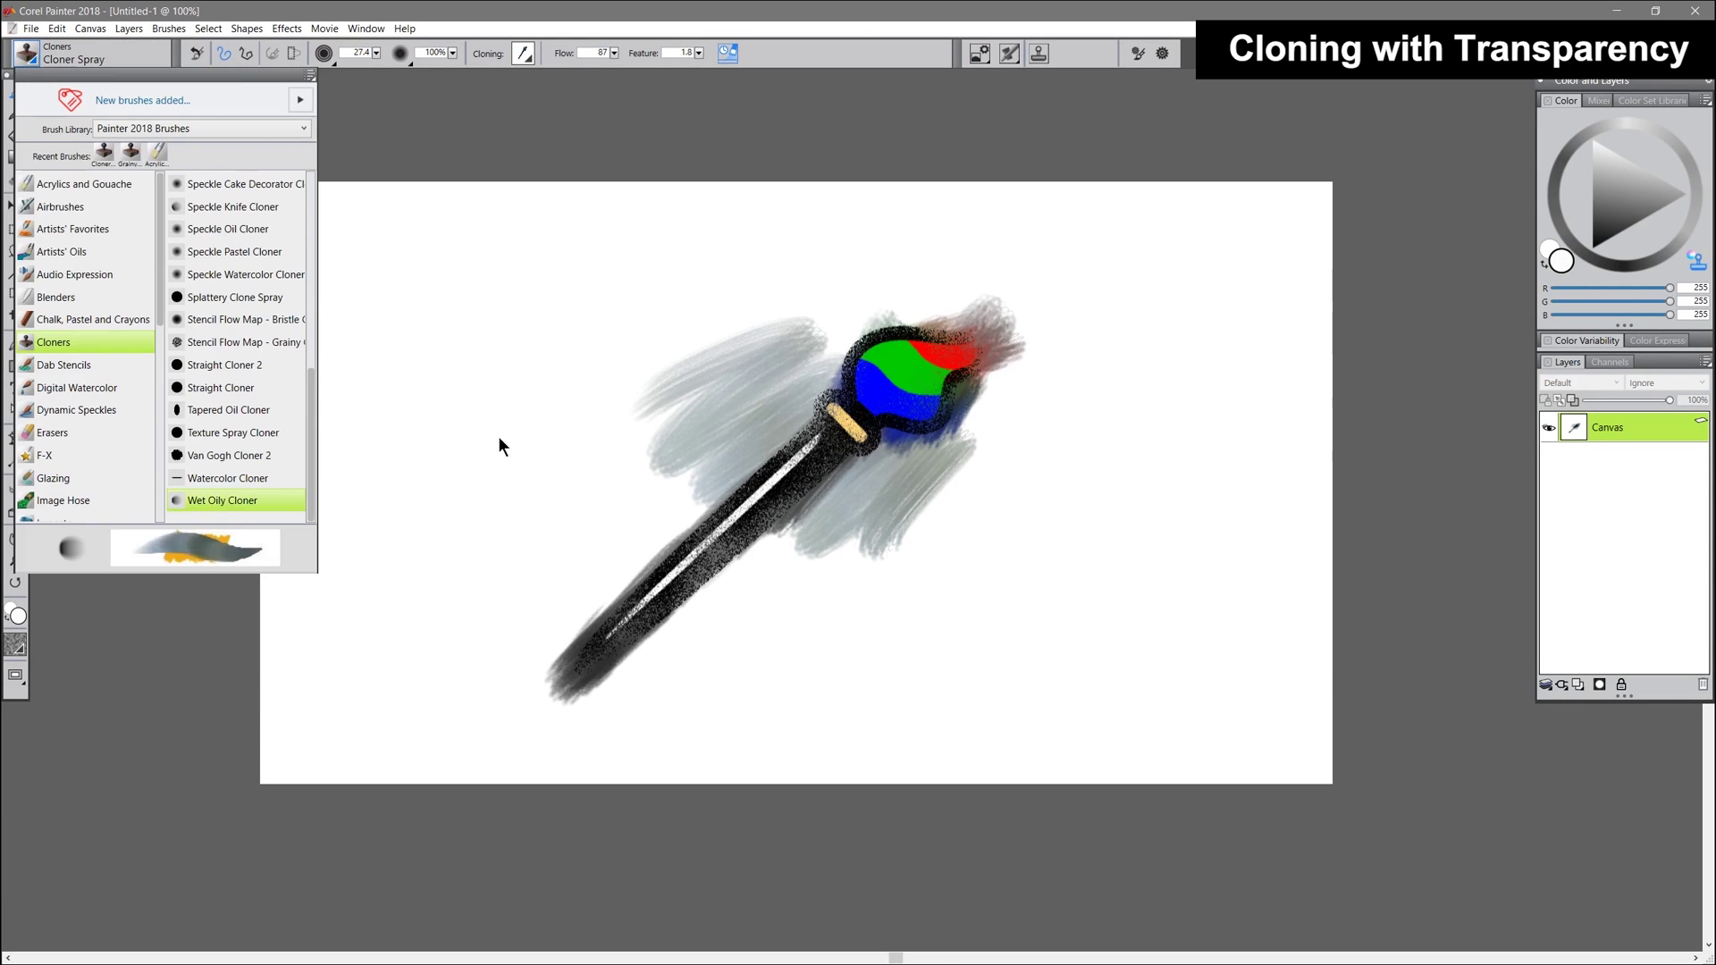
{"action": "mouse_move", "coordinate": [881, 362]}
{"action": "left_mouse_down"}
{"action": "mouse_move", "coordinate": [921, 336]}
{"action": "mouse_move", "coordinate": [563, 677]}
{"action": "left_mouse_up"}
{"action": "mouse_move", "coordinate": [860, 411]}
{"action": "left_mouse_down"}
{"action": "mouse_move", "coordinate": [977, 364]}
{"action": "mouse_move", "coordinate": [1034, 288]}
{"action": "mouse_move", "coordinate": [822, 364]}
{"action": "left_mouse_up"}
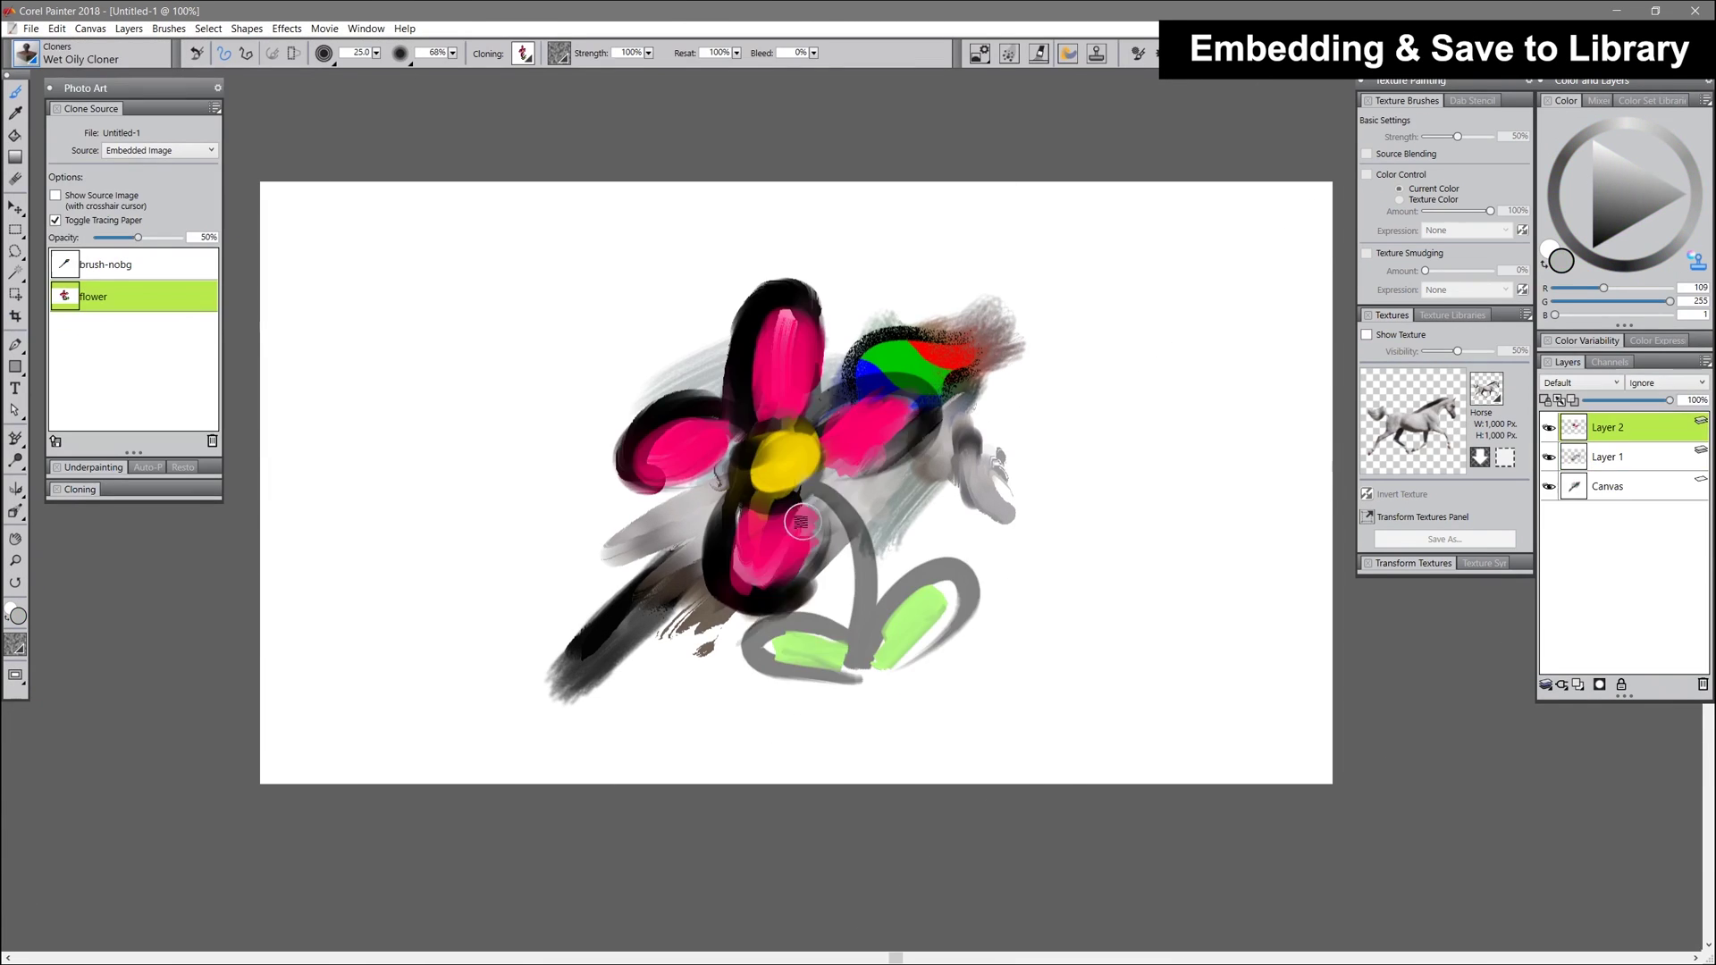
Step: Paint a large flower clone at left with the Straight Cloner, using the flower texture as source
{"action": "left_click", "coordinate": [220, 434]}
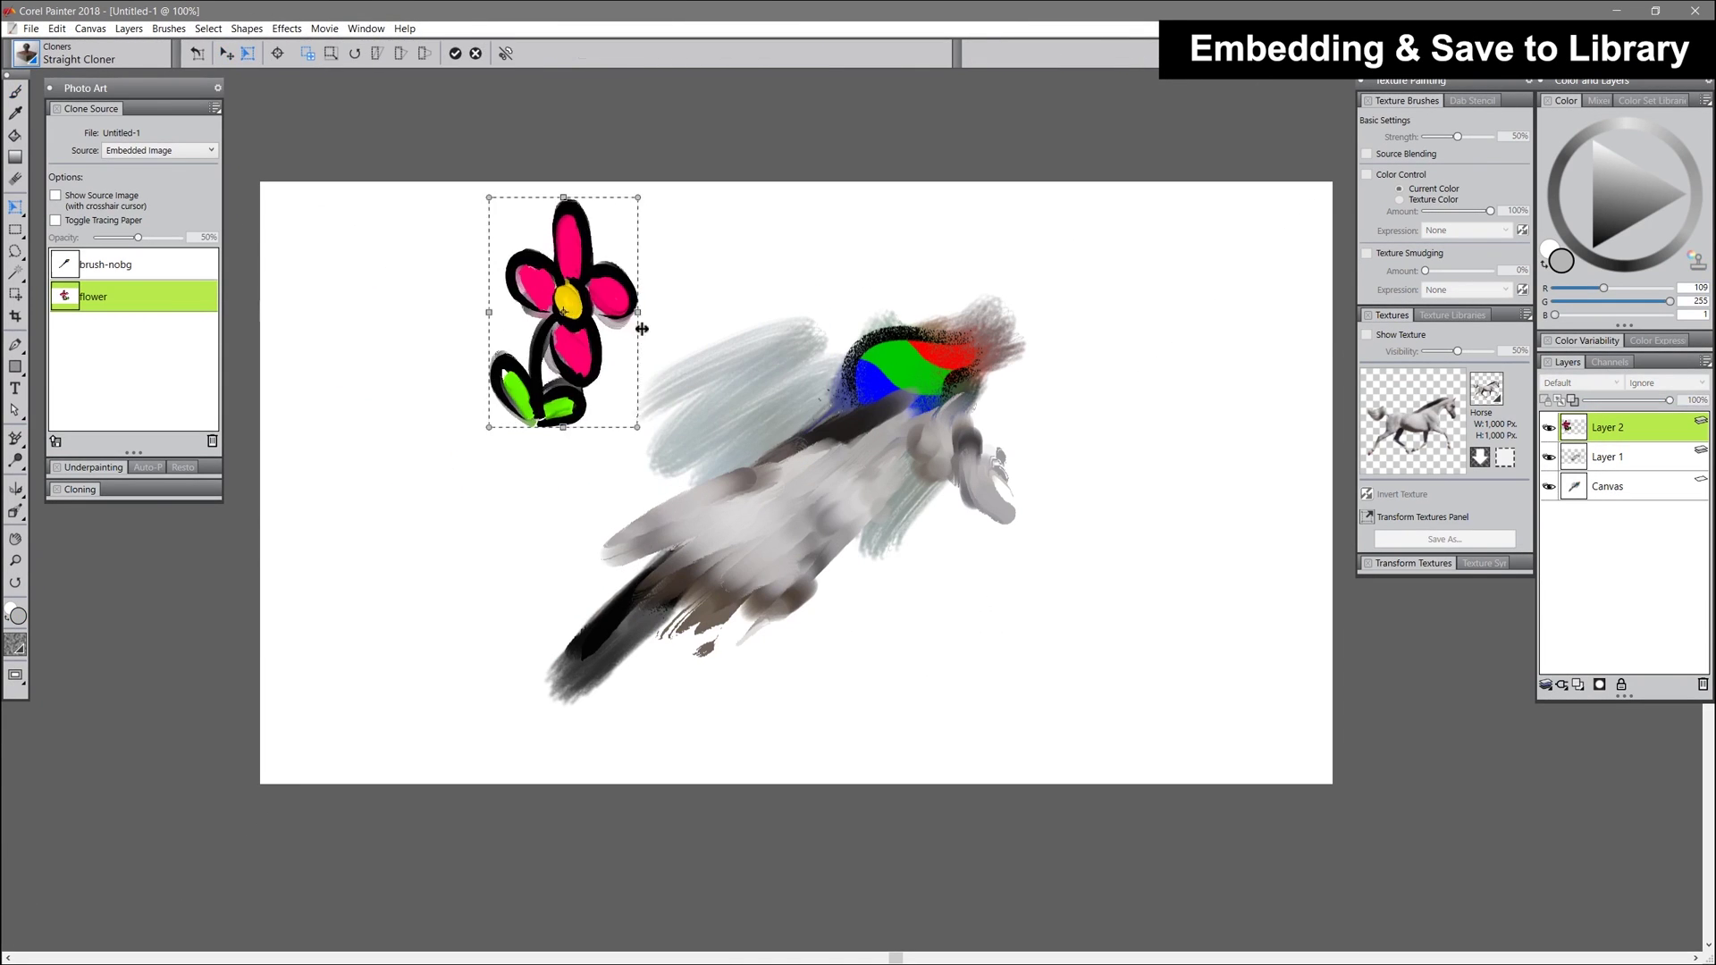
{"action": "left_click", "coordinate": [160, 150]}
{"action": "left_click", "coordinate": [147, 183]}
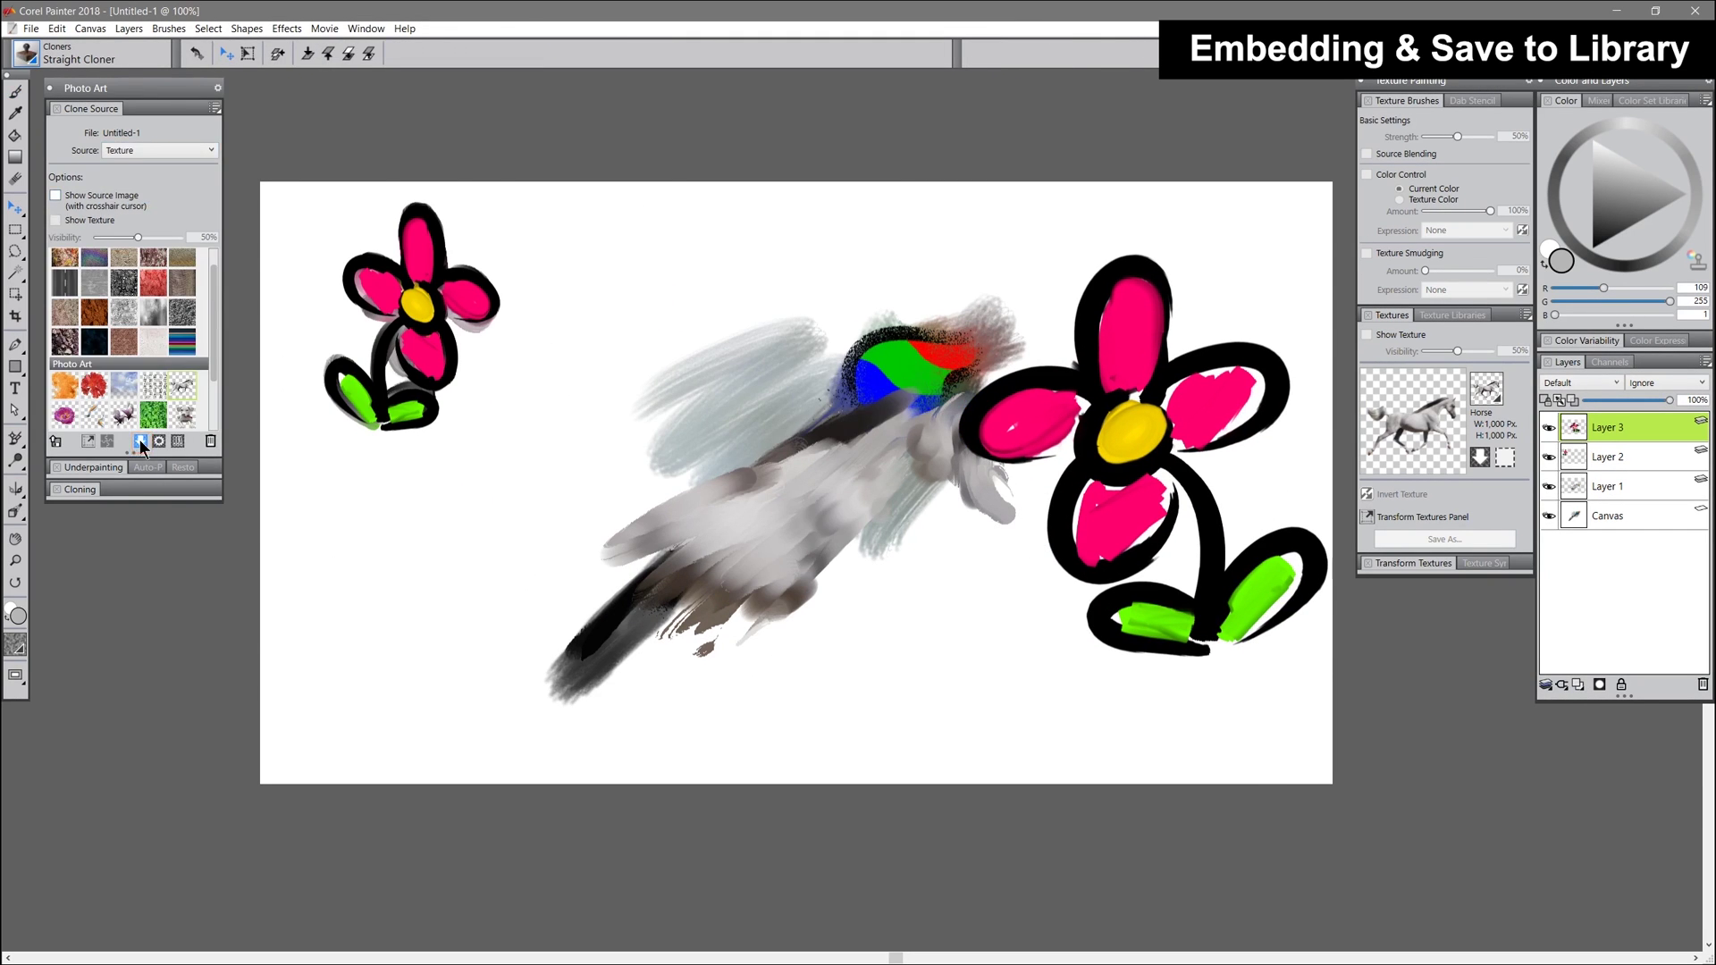
{"action": "left_click_drag", "start_coordinate": [629, 322], "coordinate": [567, 433]}
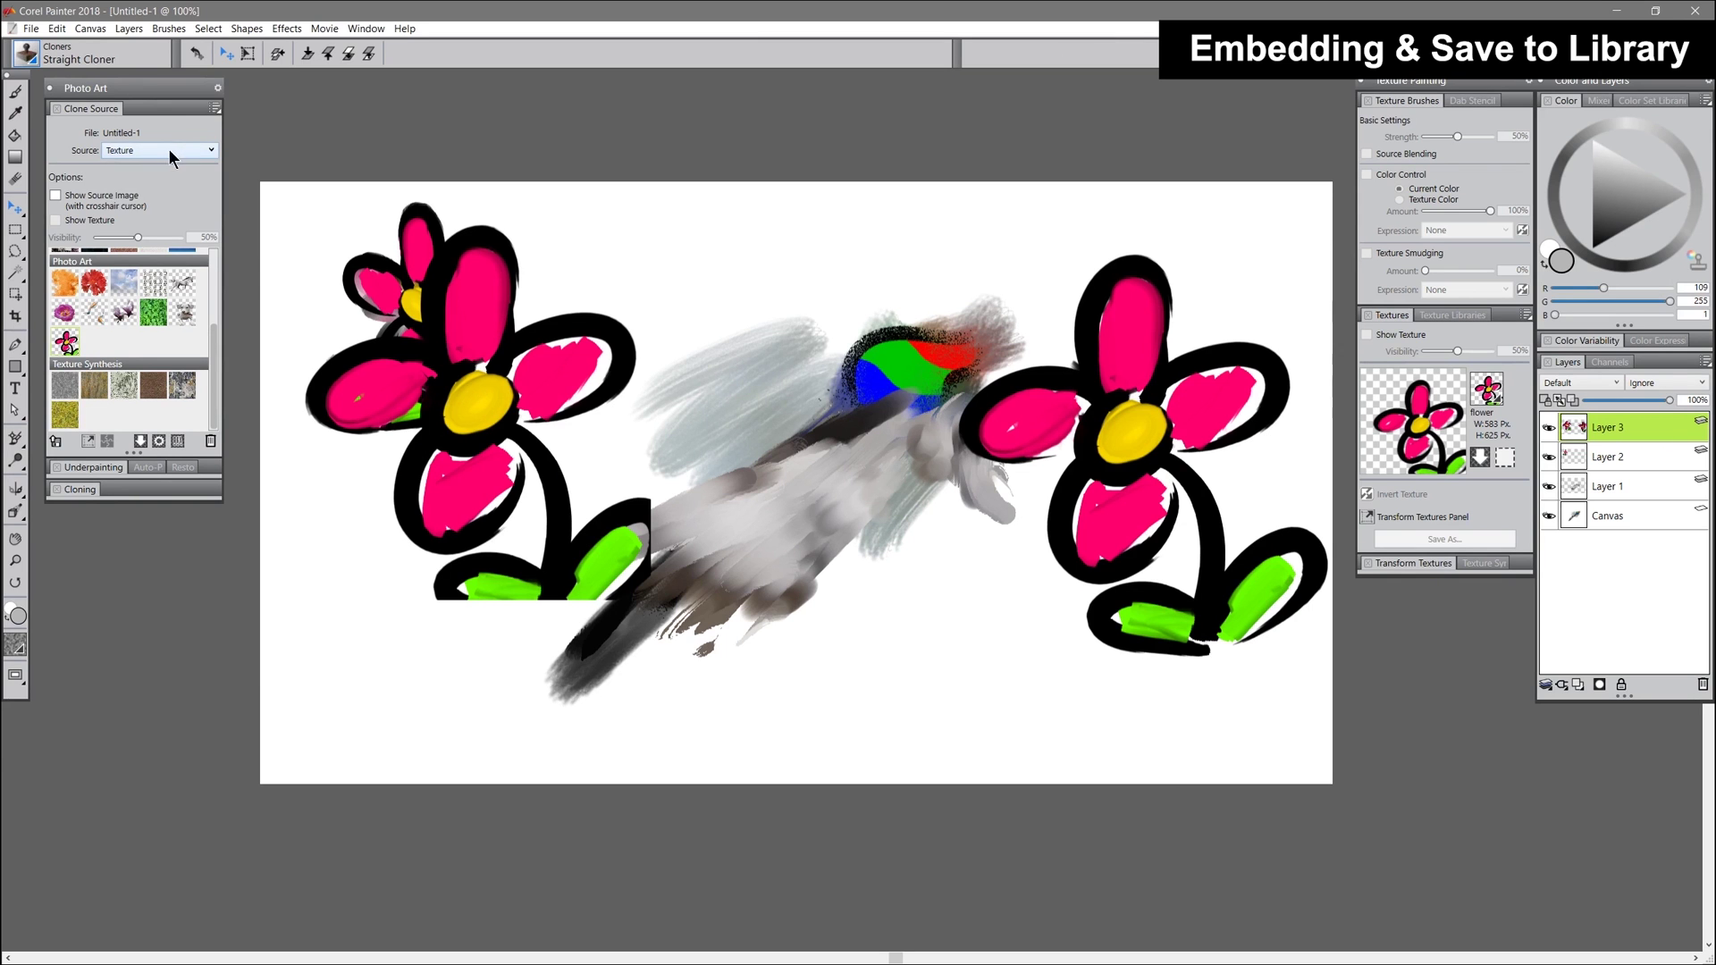
Step: Switch the clone source to the brush-nobg embedded image, then back to textures
{"action": "left_click", "coordinate": [173, 151]}
{"action": "left_click", "coordinate": [162, 211]}
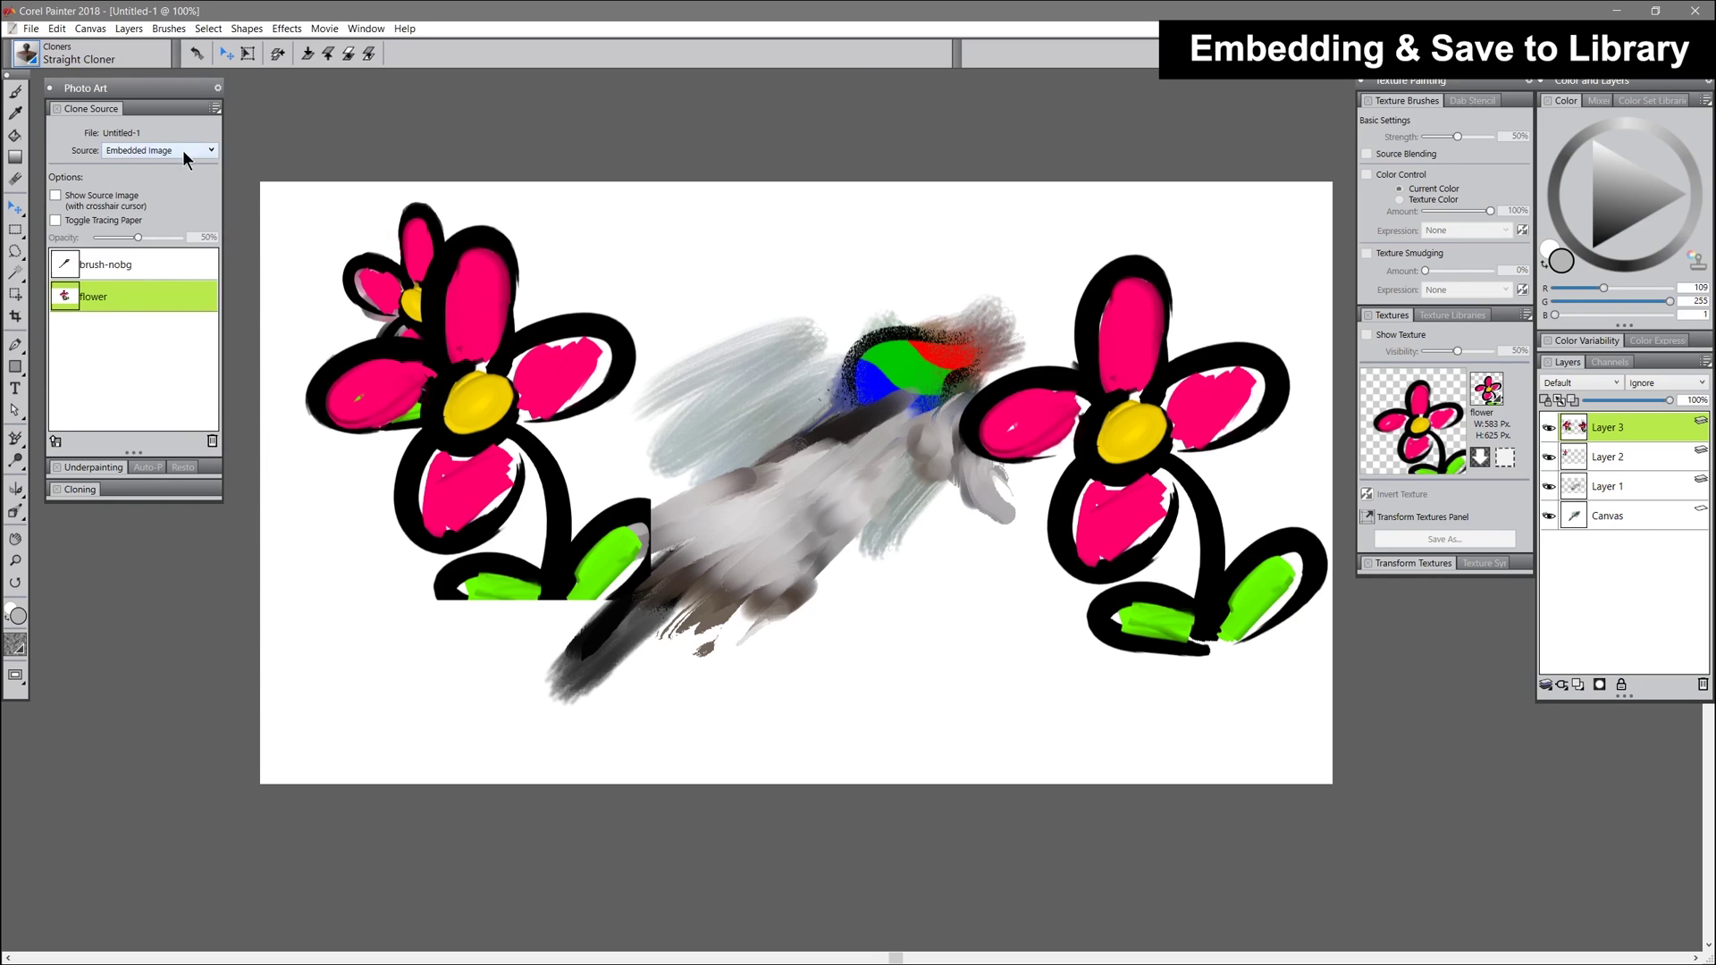
{"action": "left_click", "coordinate": [174, 264]}
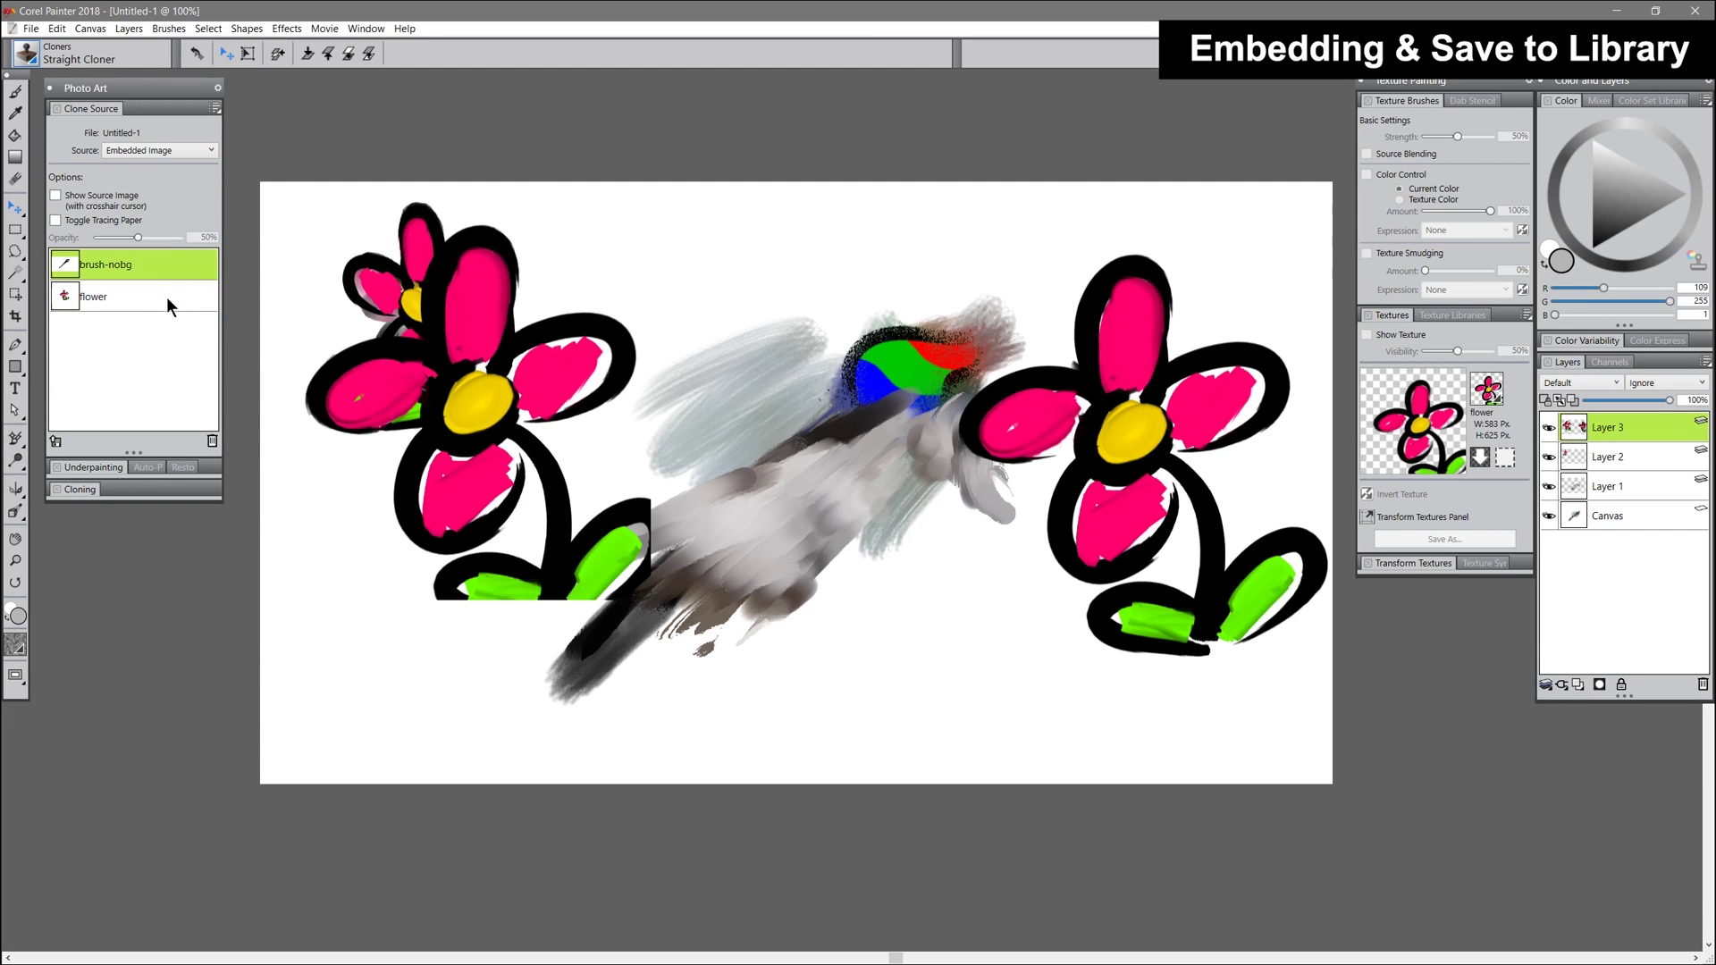
{"action": "left_click", "coordinate": [160, 150]}
{"action": "left_click", "coordinate": [169, 181]}
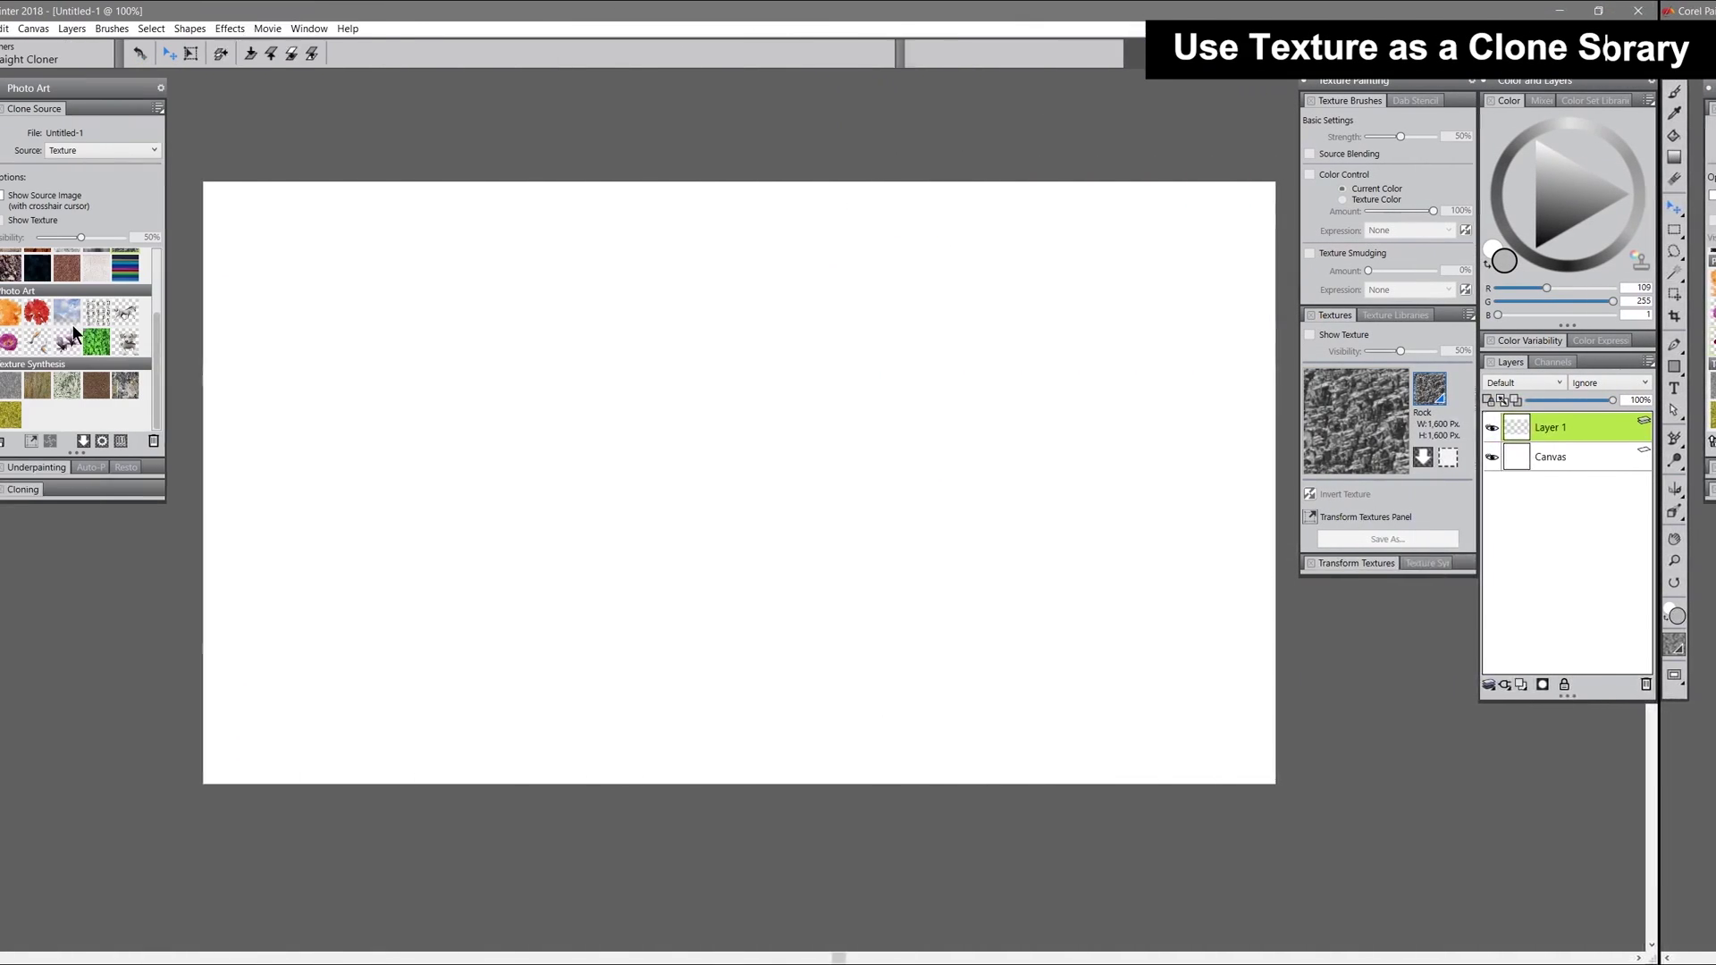
Step: Spray the Rock texture across the upper left canvas with the Texture Spray Cloner
{"action": "left_click", "coordinate": [1488, 388]}
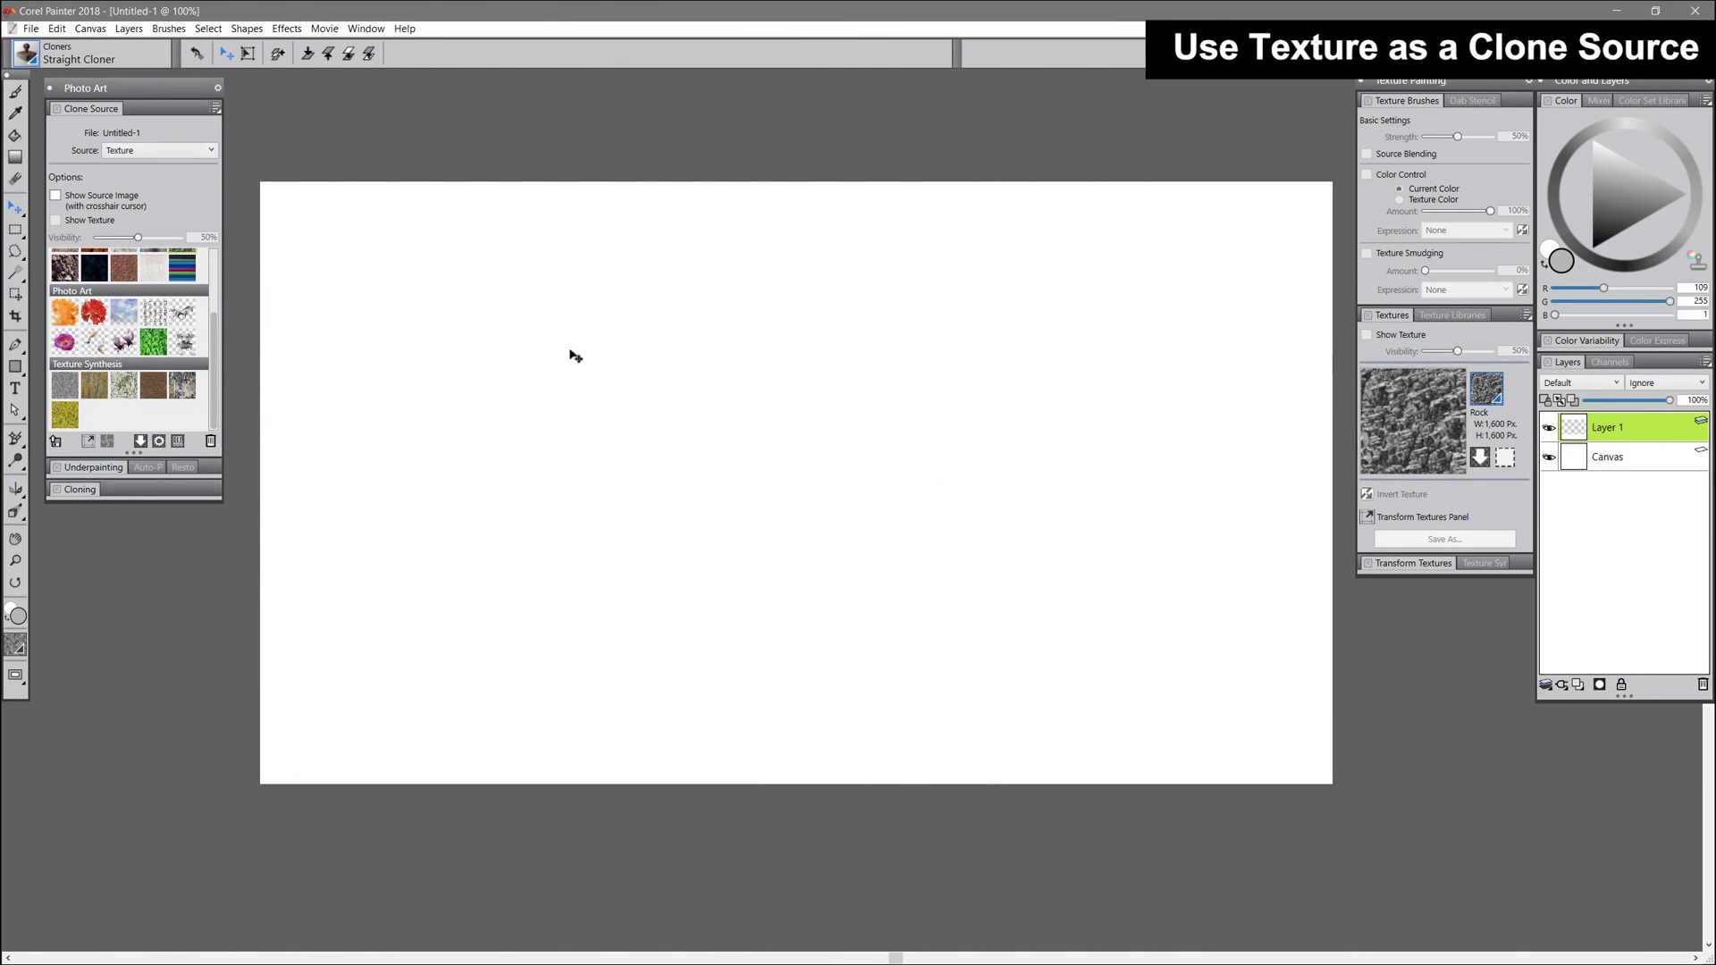
{"action": "left_click", "coordinate": [27, 55]}
{"action": "left_click", "coordinate": [256, 487]}
{"action": "mouse_move", "coordinate": [542, 372]}
{"action": "left_mouse_down"}
{"action": "mouse_move", "coordinate": [590, 402]}
{"action": "mouse_move", "coordinate": [639, 490]}
{"action": "mouse_move", "coordinate": [751, 536]}
{"action": "left_mouse_up"}
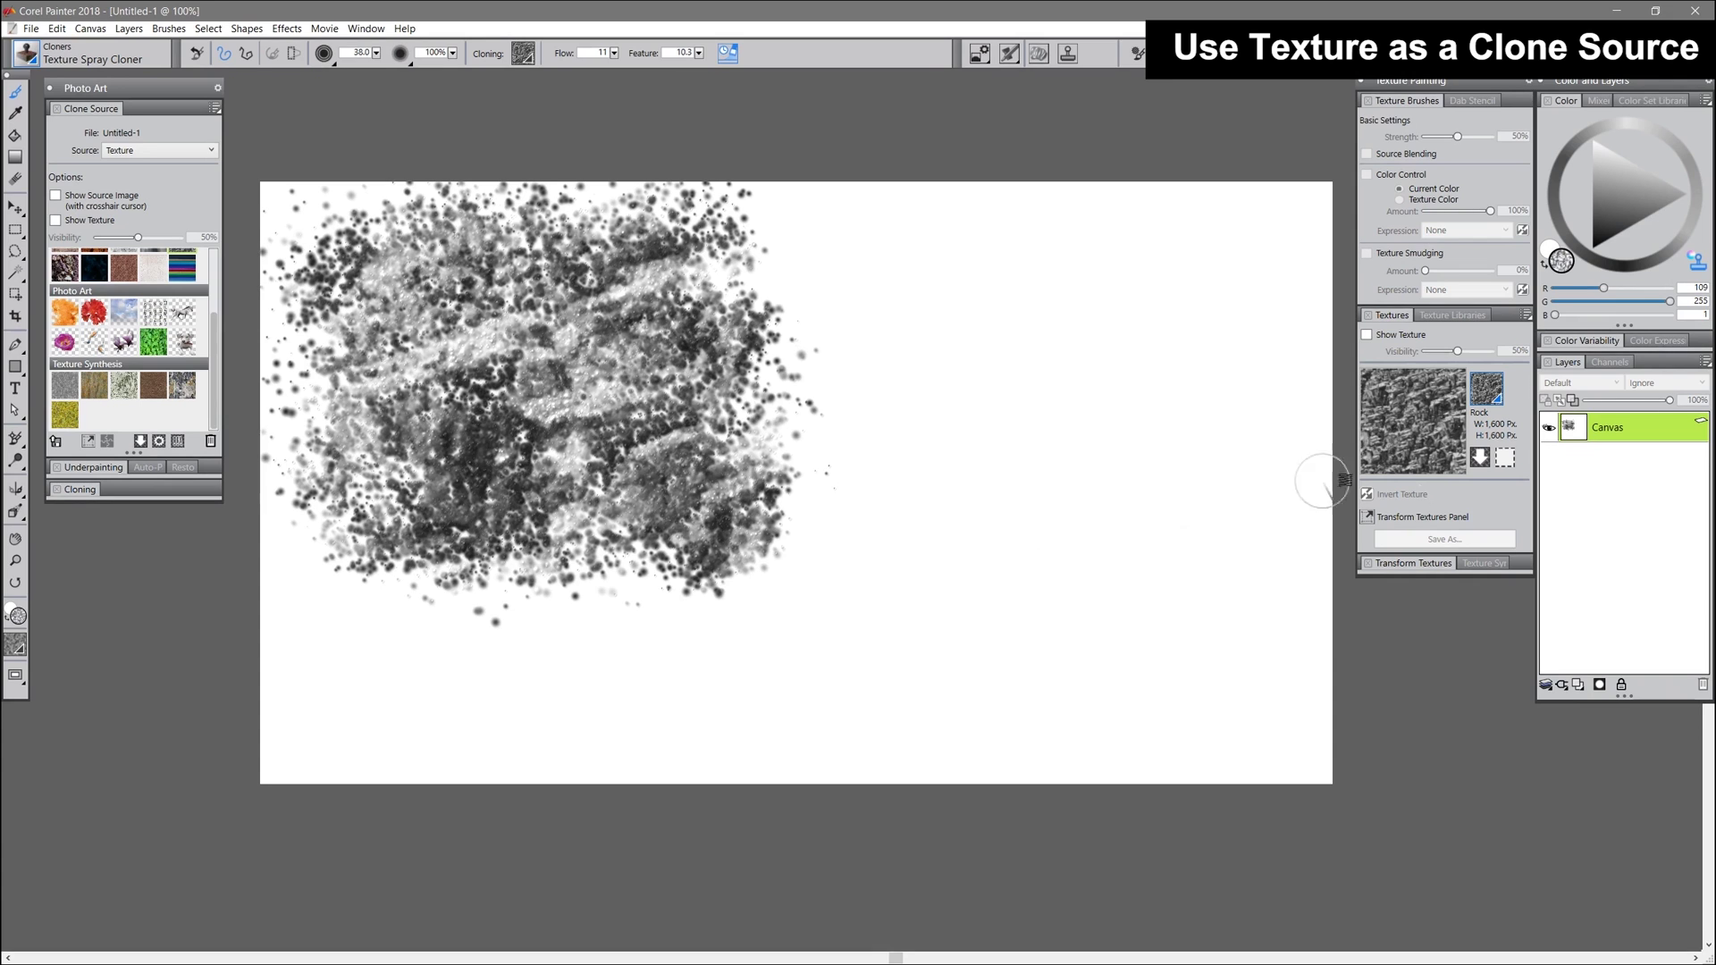
Step: Show the texture overlay and distort it into a perspective wedge
{"action": "left_click", "coordinate": [1369, 517]}
{"action": "left_click", "coordinate": [1440, 603]}
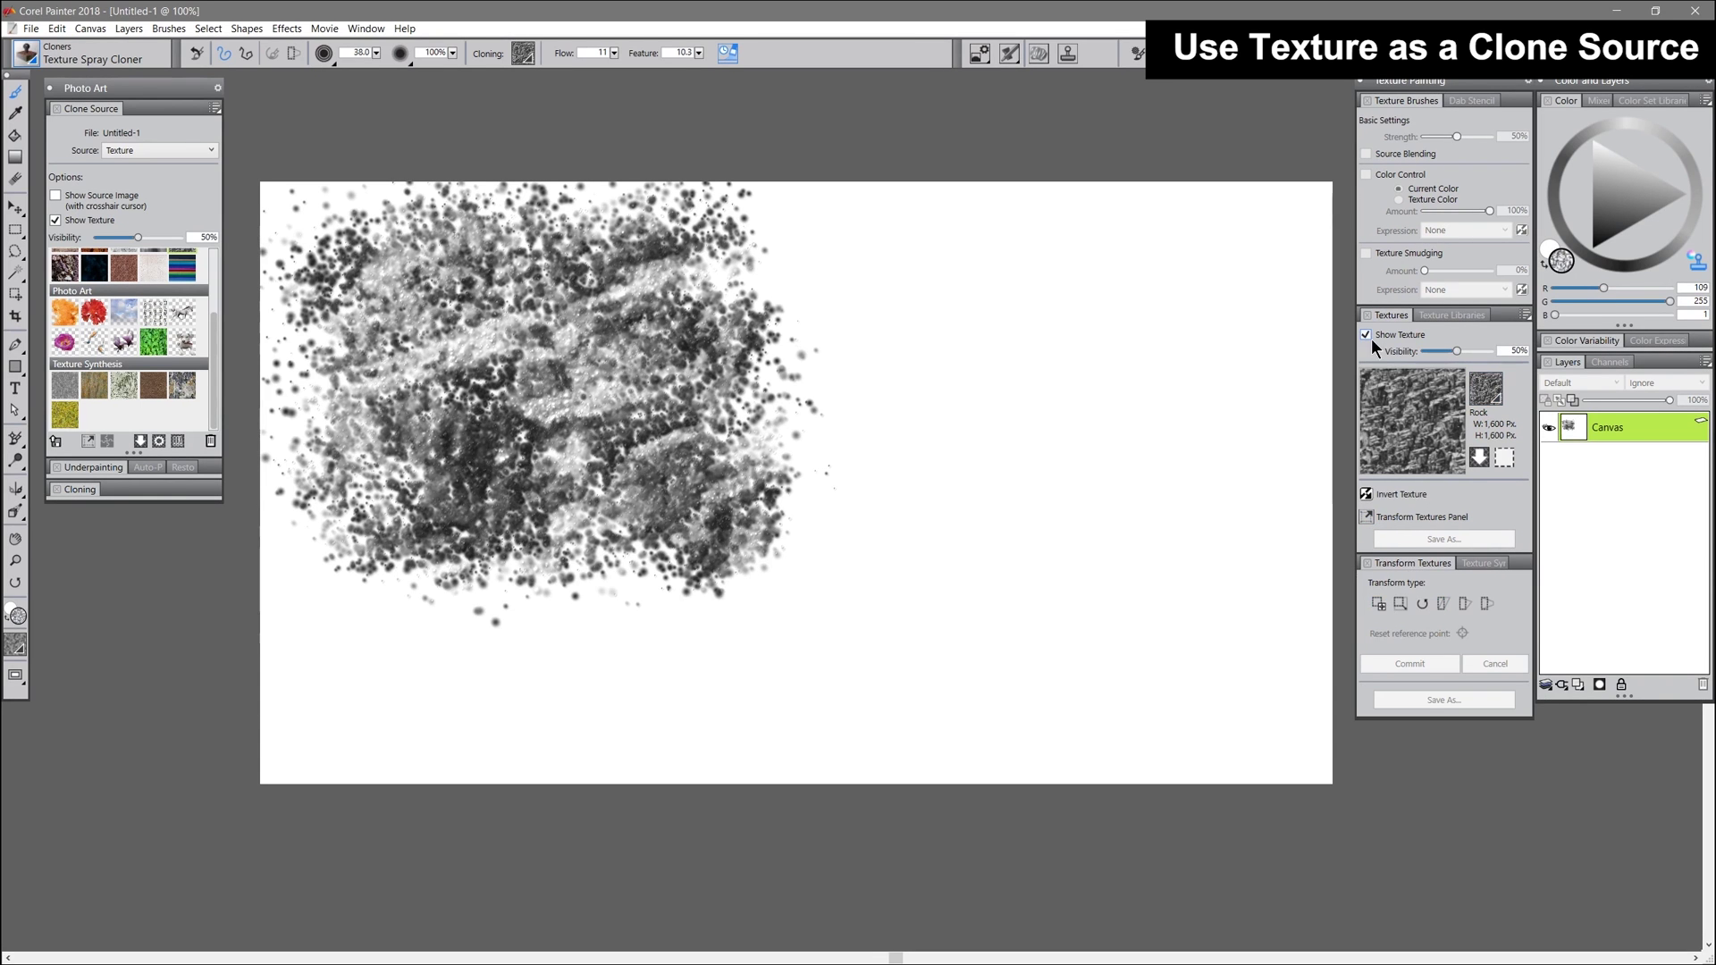
{"action": "left_click", "coordinate": [1464, 605]}
{"action": "left_click_drag", "start_coordinate": [261, 181], "coordinate": [920, 250]}
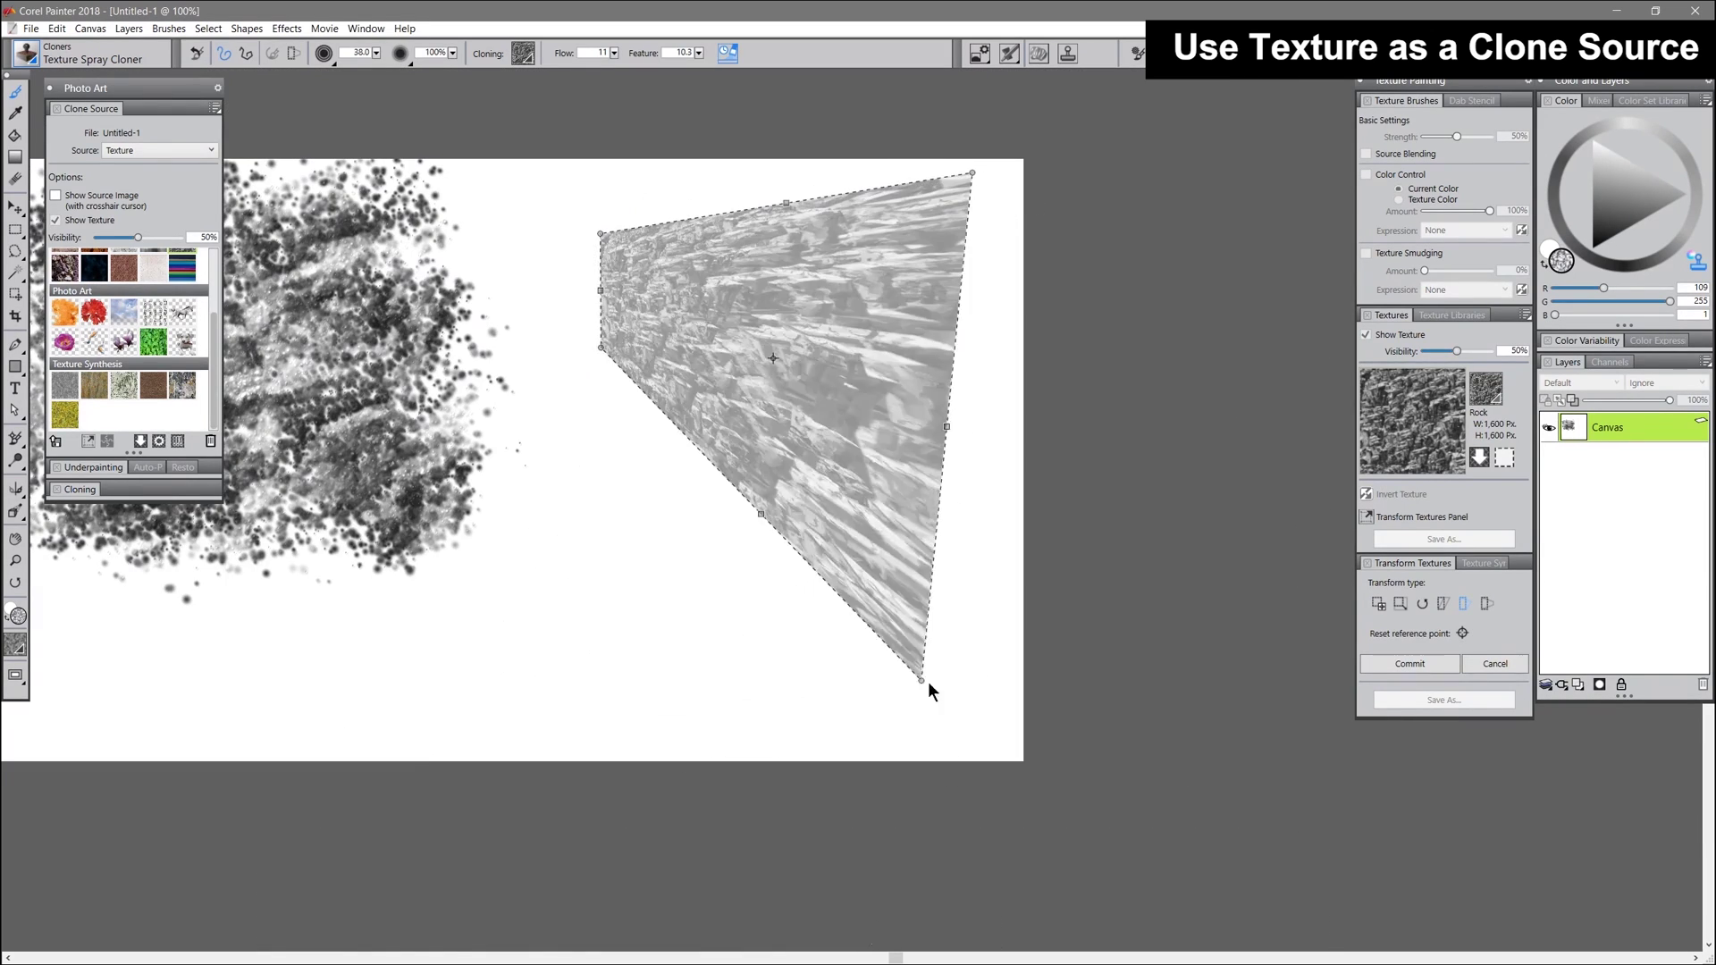
{"action": "left_click_drag", "start_coordinate": [926, 681], "coordinate": [985, 670]}
Step: Commit the transformation, spray the distorted texture along its top edge, and hide the overlay
{"action": "left_click", "coordinate": [854, 352]}
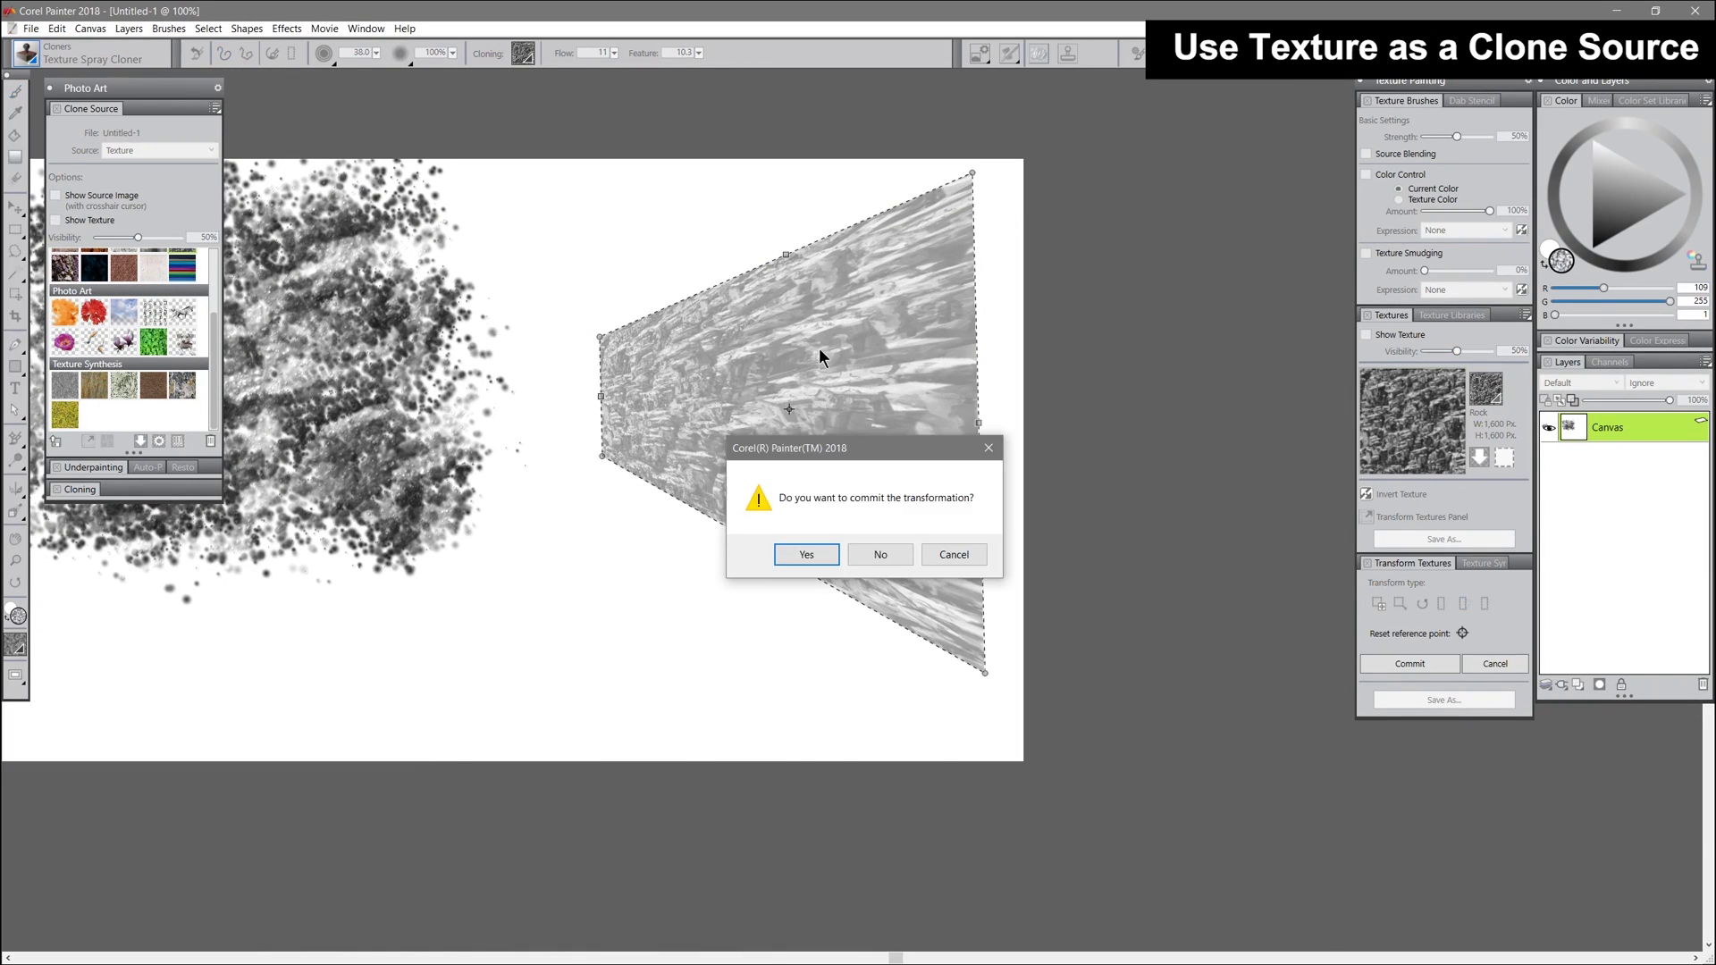
{"action": "key", "text": "Return"}
{"action": "left_click", "coordinate": [850, 485]}
{"action": "mouse_move", "coordinate": [611, 335]}
{"action": "left_mouse_down"}
{"action": "mouse_move", "coordinate": [891, 288]}
{"action": "mouse_move", "coordinate": [805, 403]}
{"action": "left_mouse_up"}
{"action": "left_click", "coordinate": [1366, 334]}
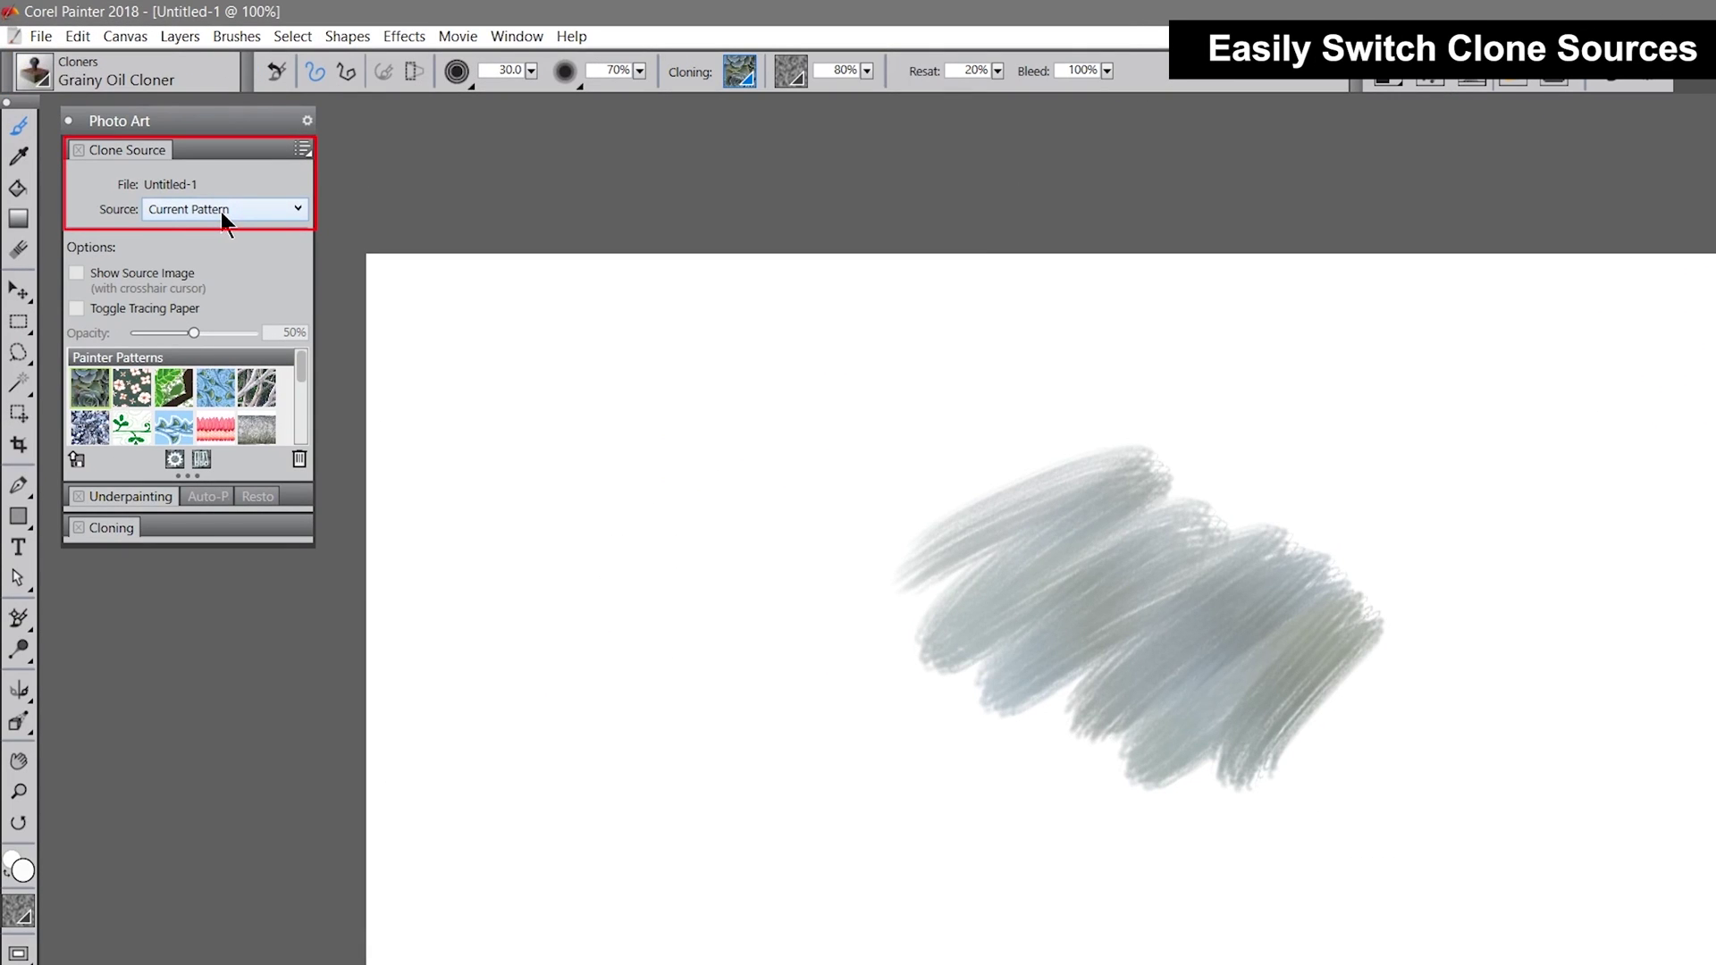
Step: Drop down the Clone Source list: Current Pattern, Offset Sampling, Texture, Embedded Image
{"action": "left_click", "coordinate": [221, 209]}
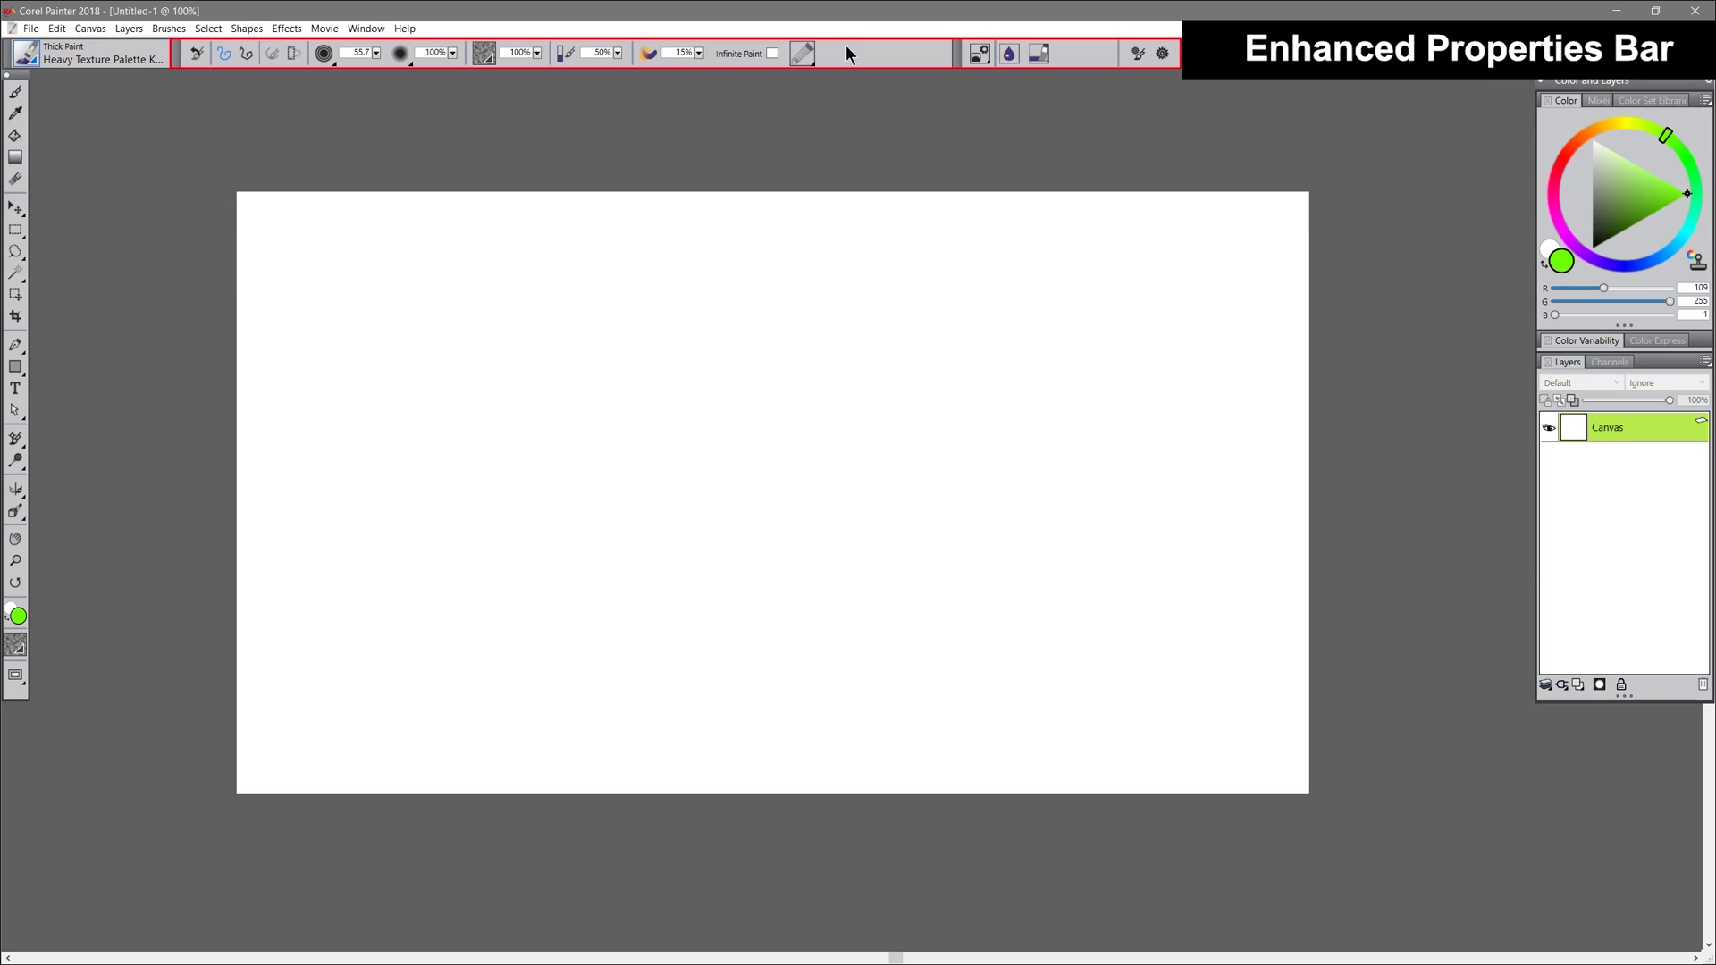
{"action": "left_click", "coordinate": [485, 56]}
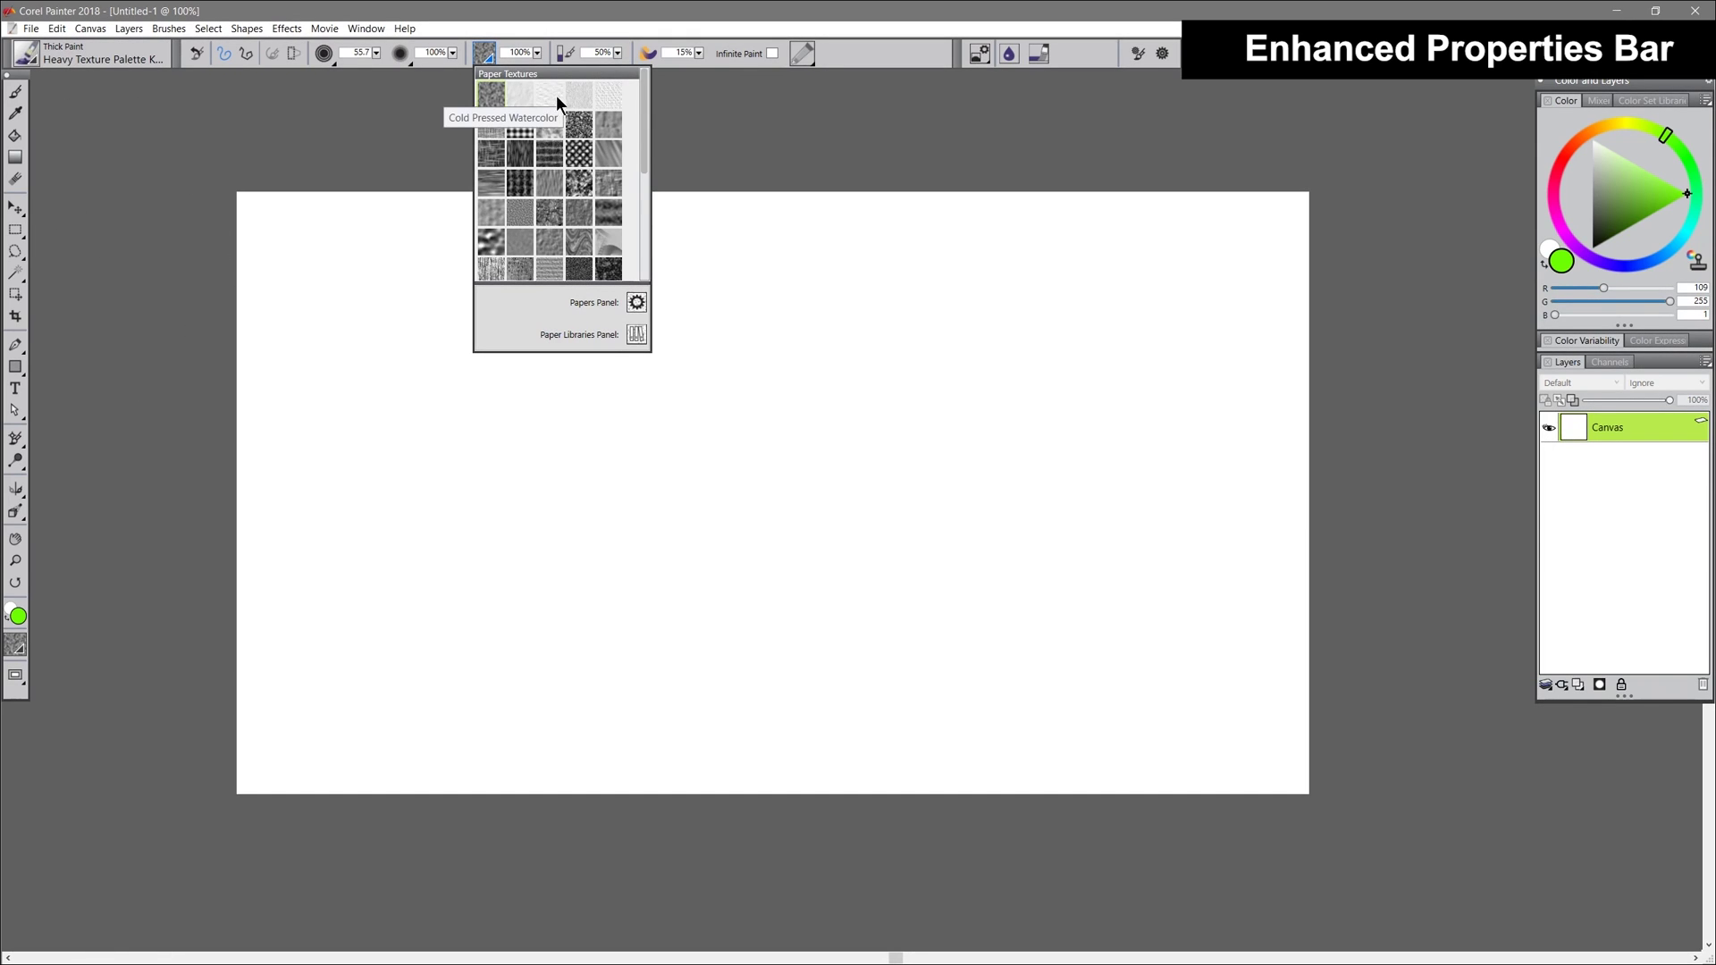
{"action": "left_click", "coordinate": [636, 301]}
{"action": "left_click", "coordinate": [1182, 338]}
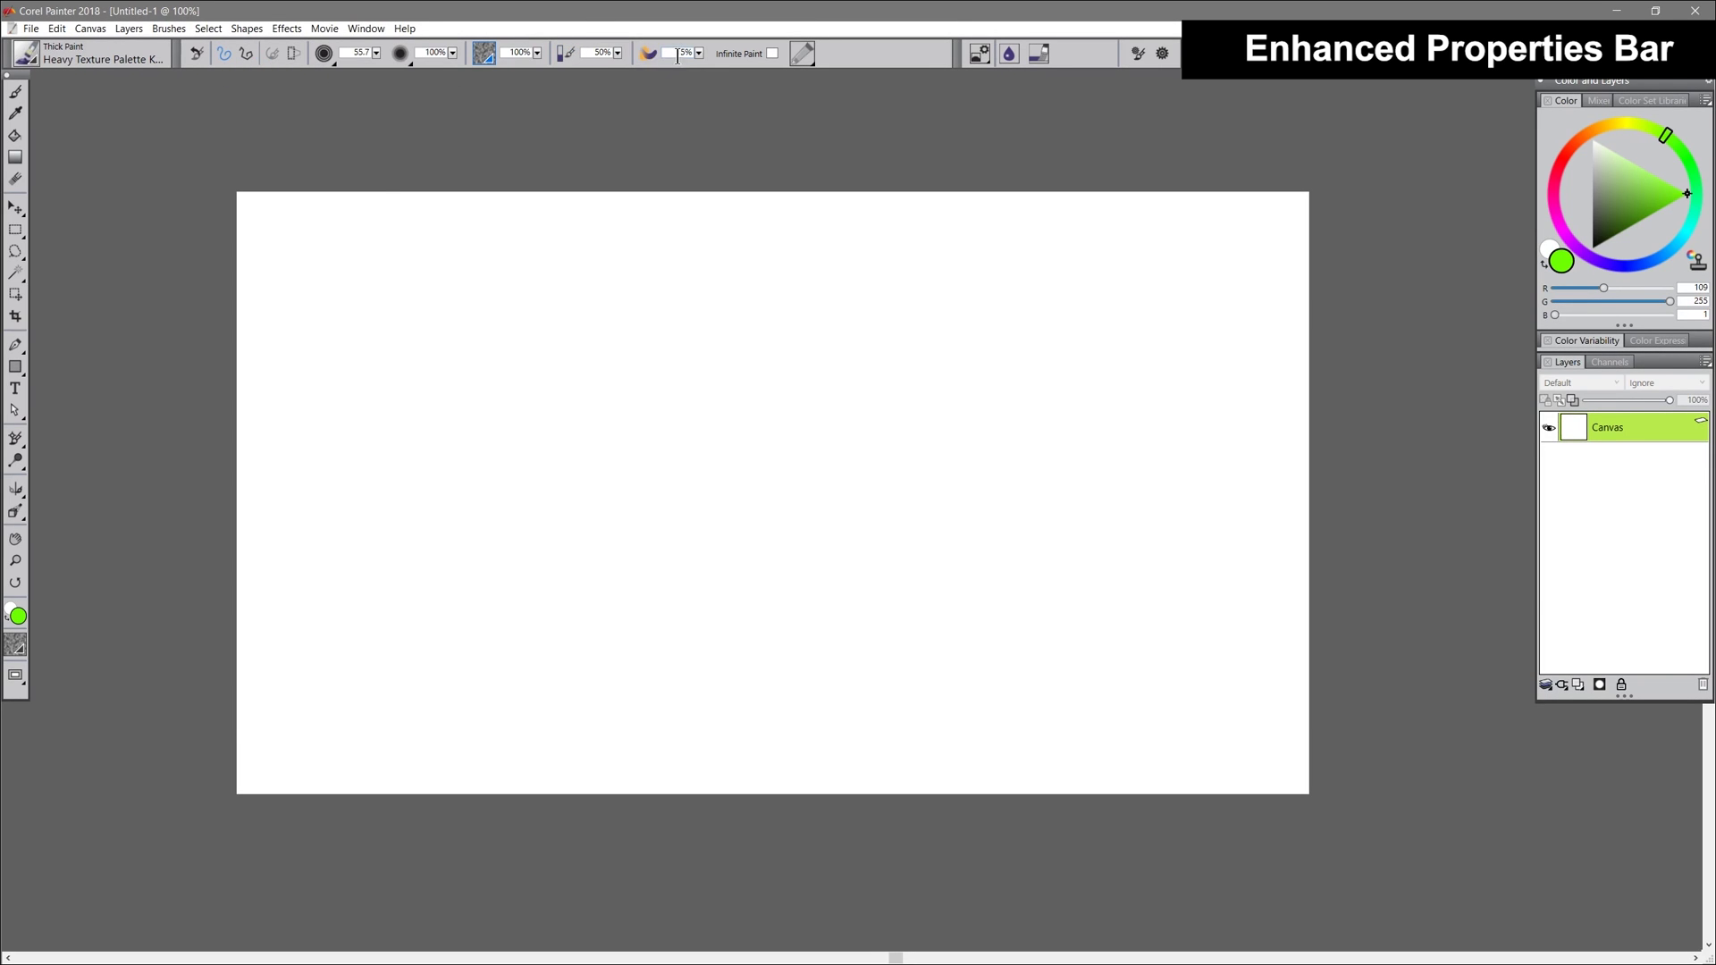
{"action": "left_click", "coordinate": [367, 29]}
{"action": "mouse_move", "coordinate": [236, 387]}
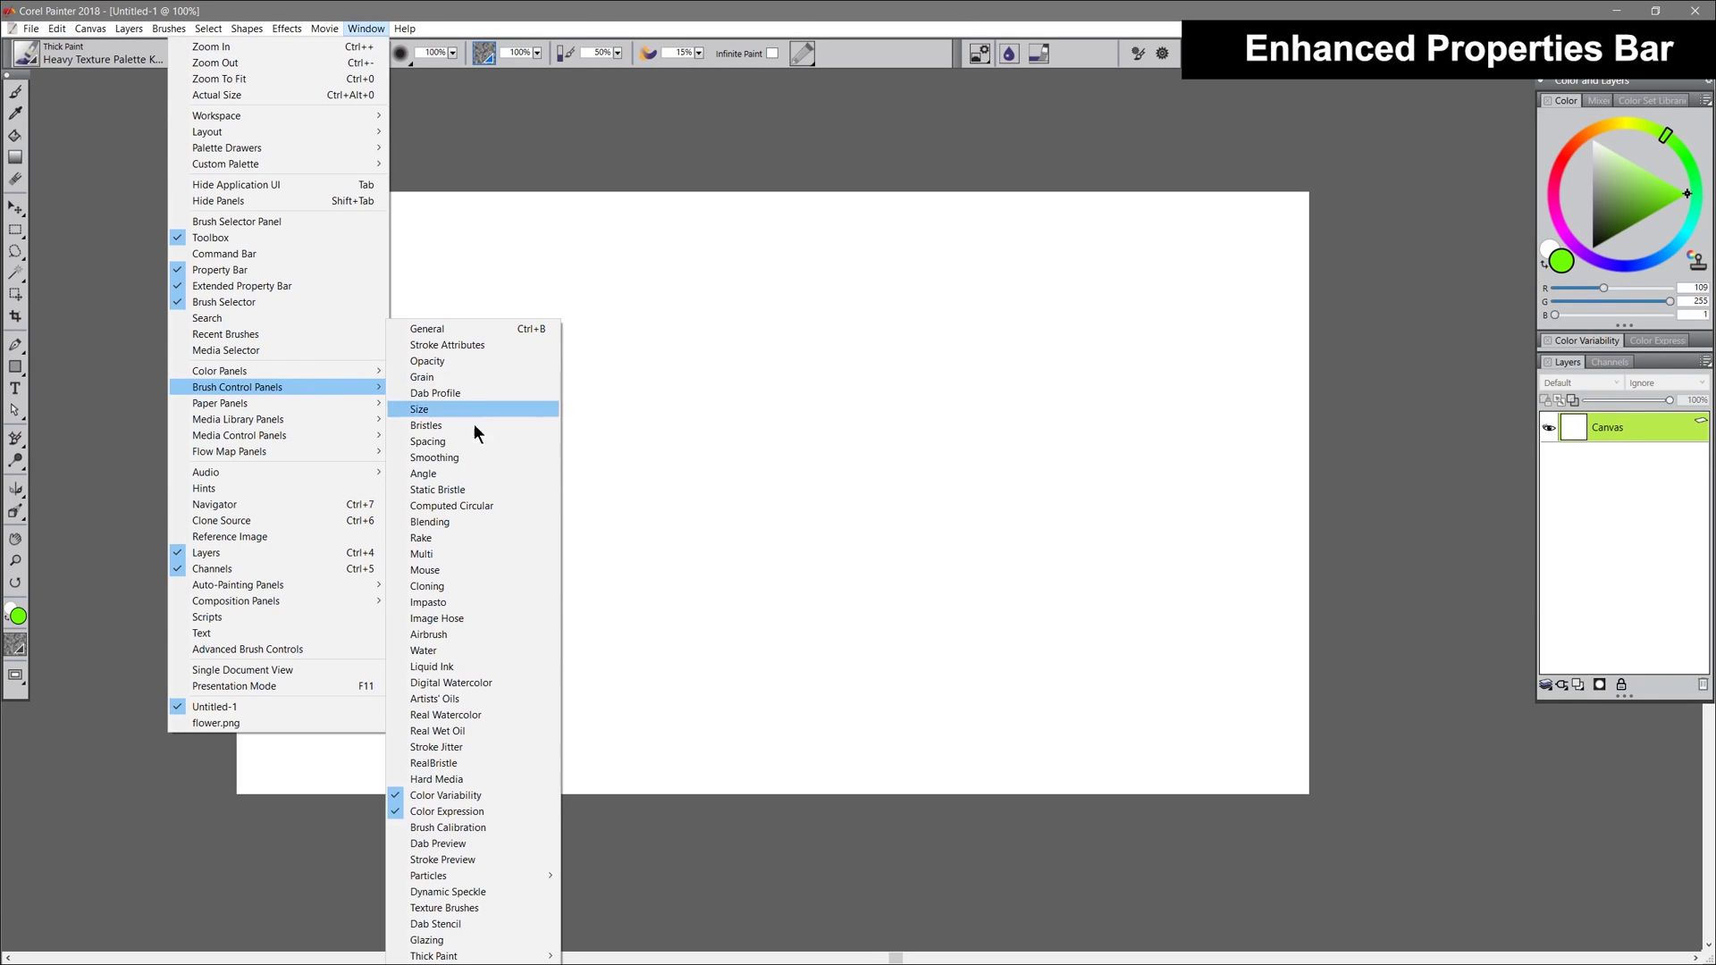
{"action": "left_click", "coordinate": [799, 60]}
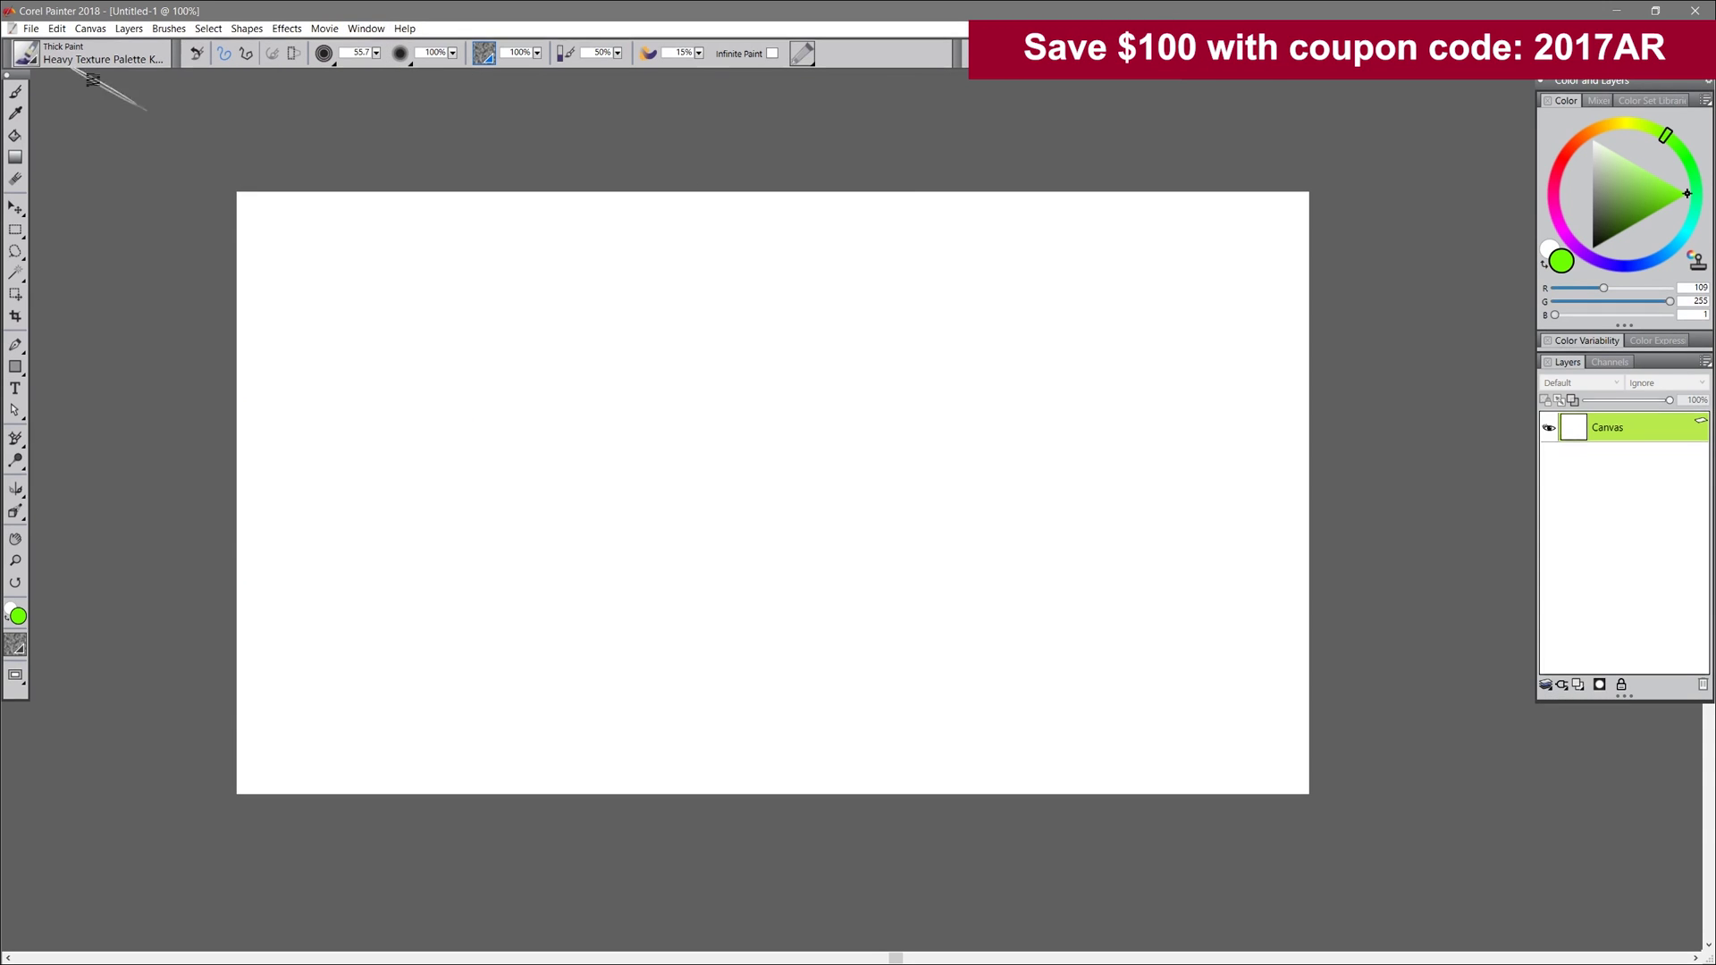
{"action": "left_click", "coordinate": [43, 59]}
Step: Preview the Real Watercolor paper, flow map and watercolor settings popups
{"action": "left_click", "coordinate": [71, 275]}
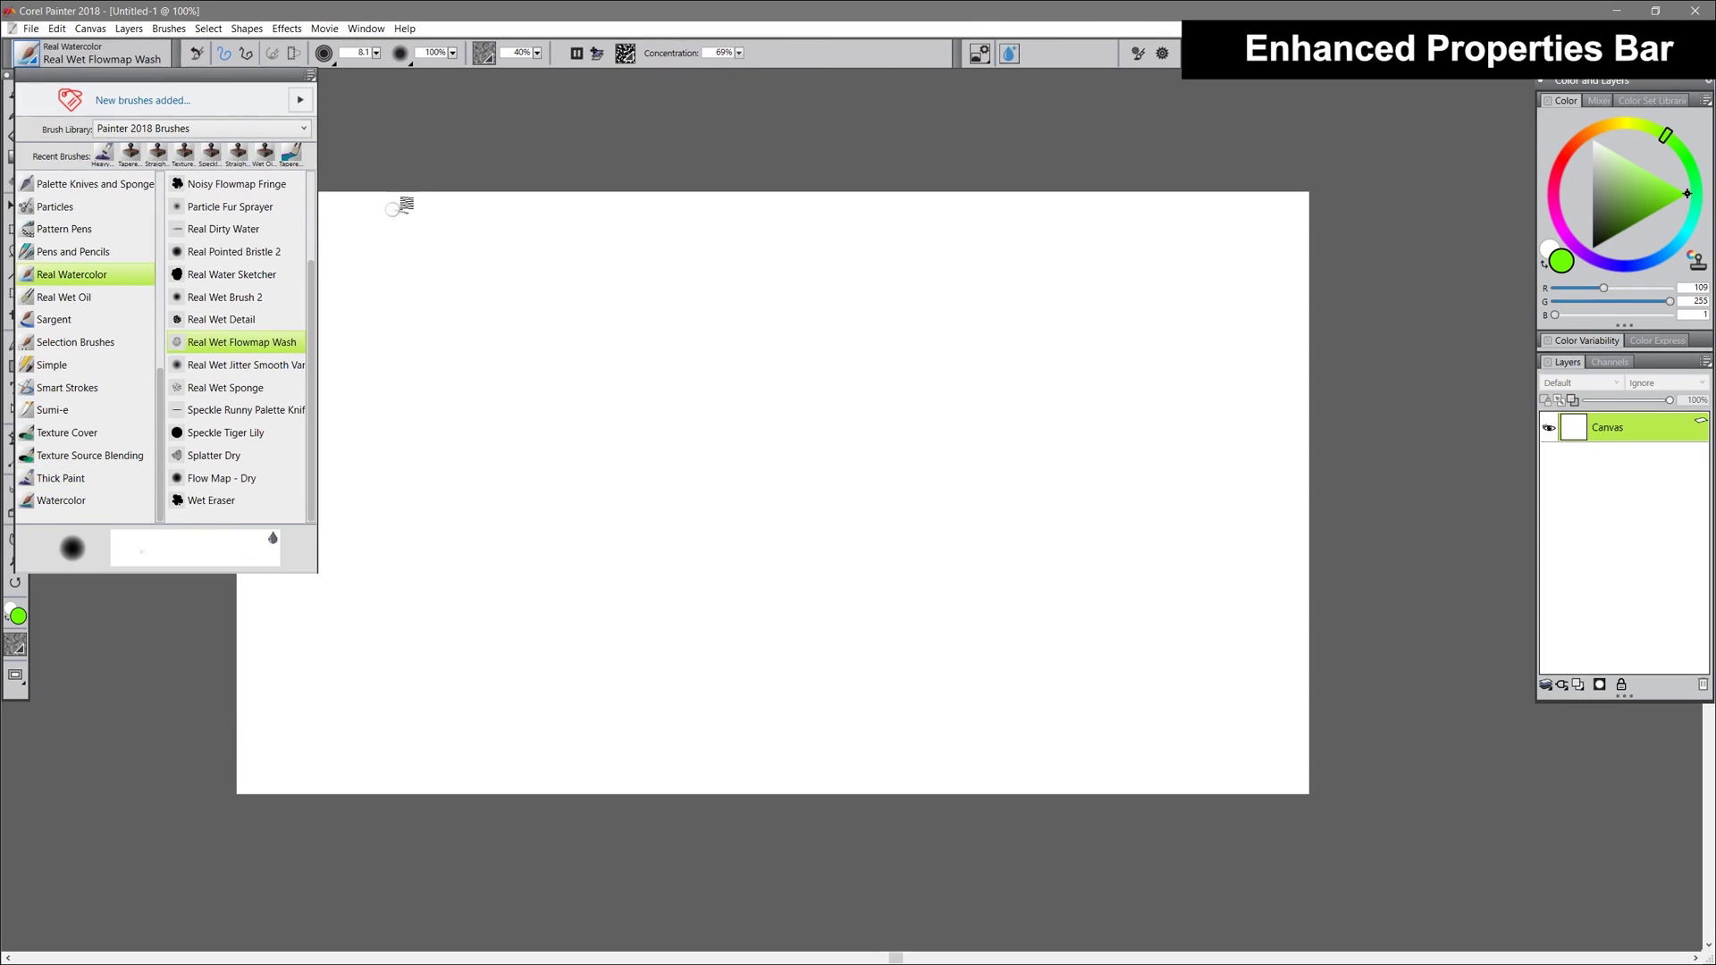
{"action": "left_click", "coordinate": [697, 27]}
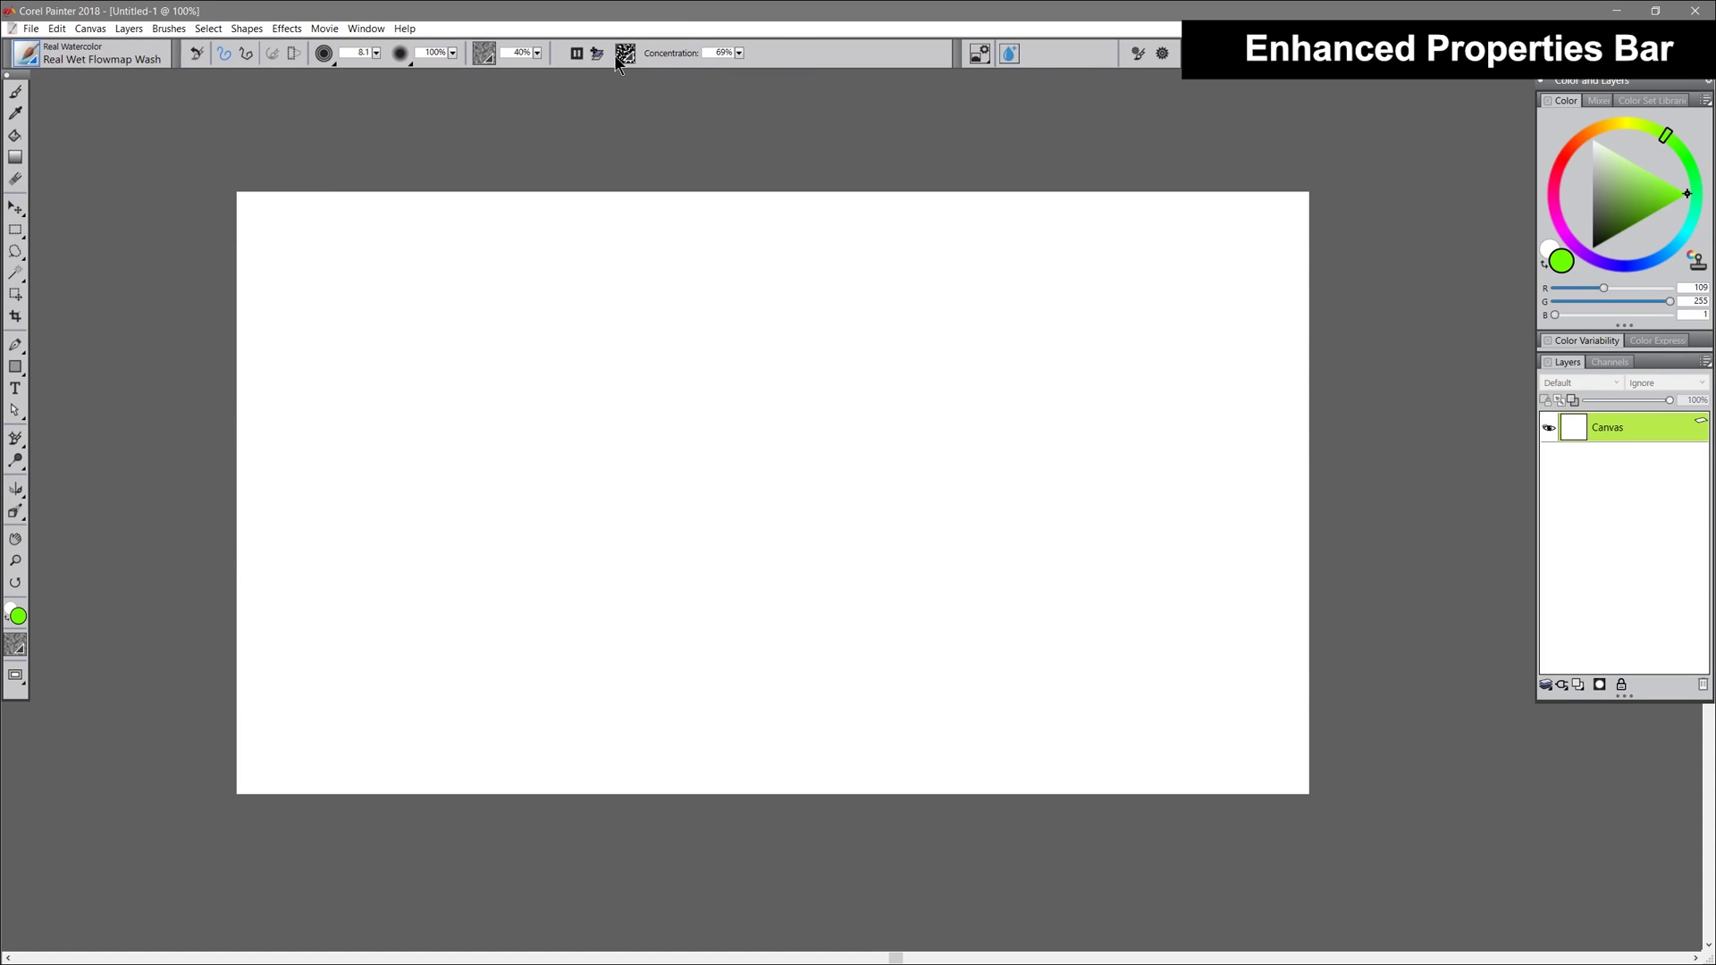
{"action": "left_click", "coordinate": [482, 60]}
{"action": "left_click", "coordinate": [625, 54]}
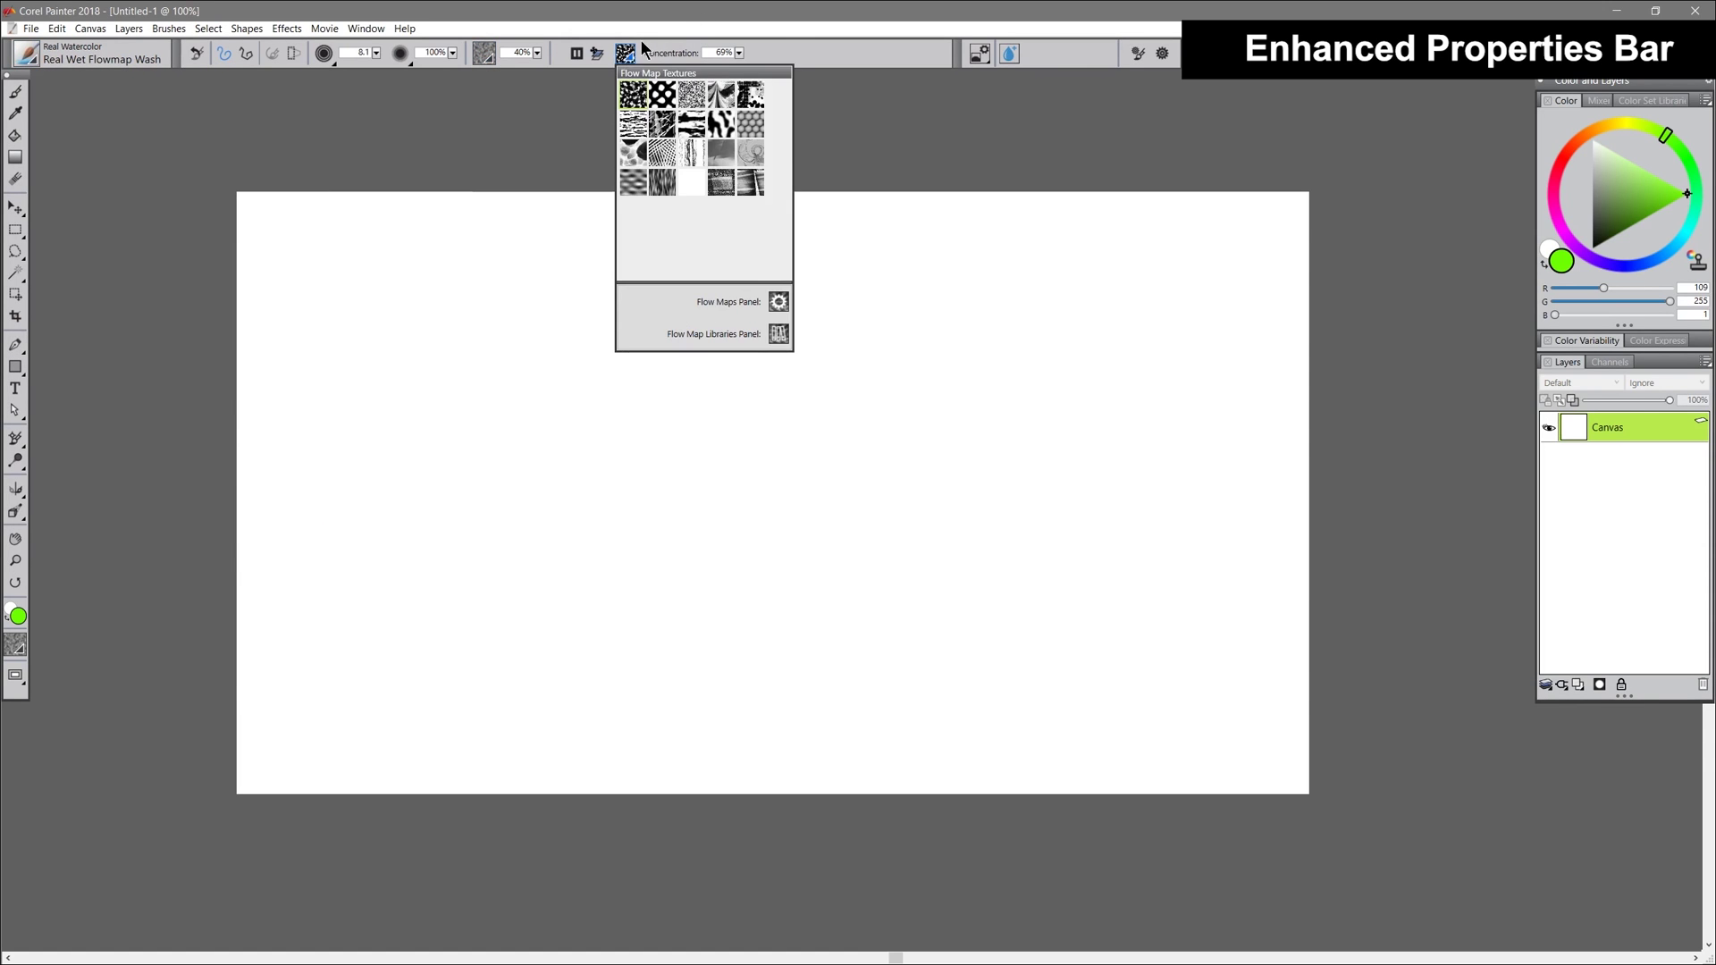
{"action": "left_click", "coordinate": [642, 49]}
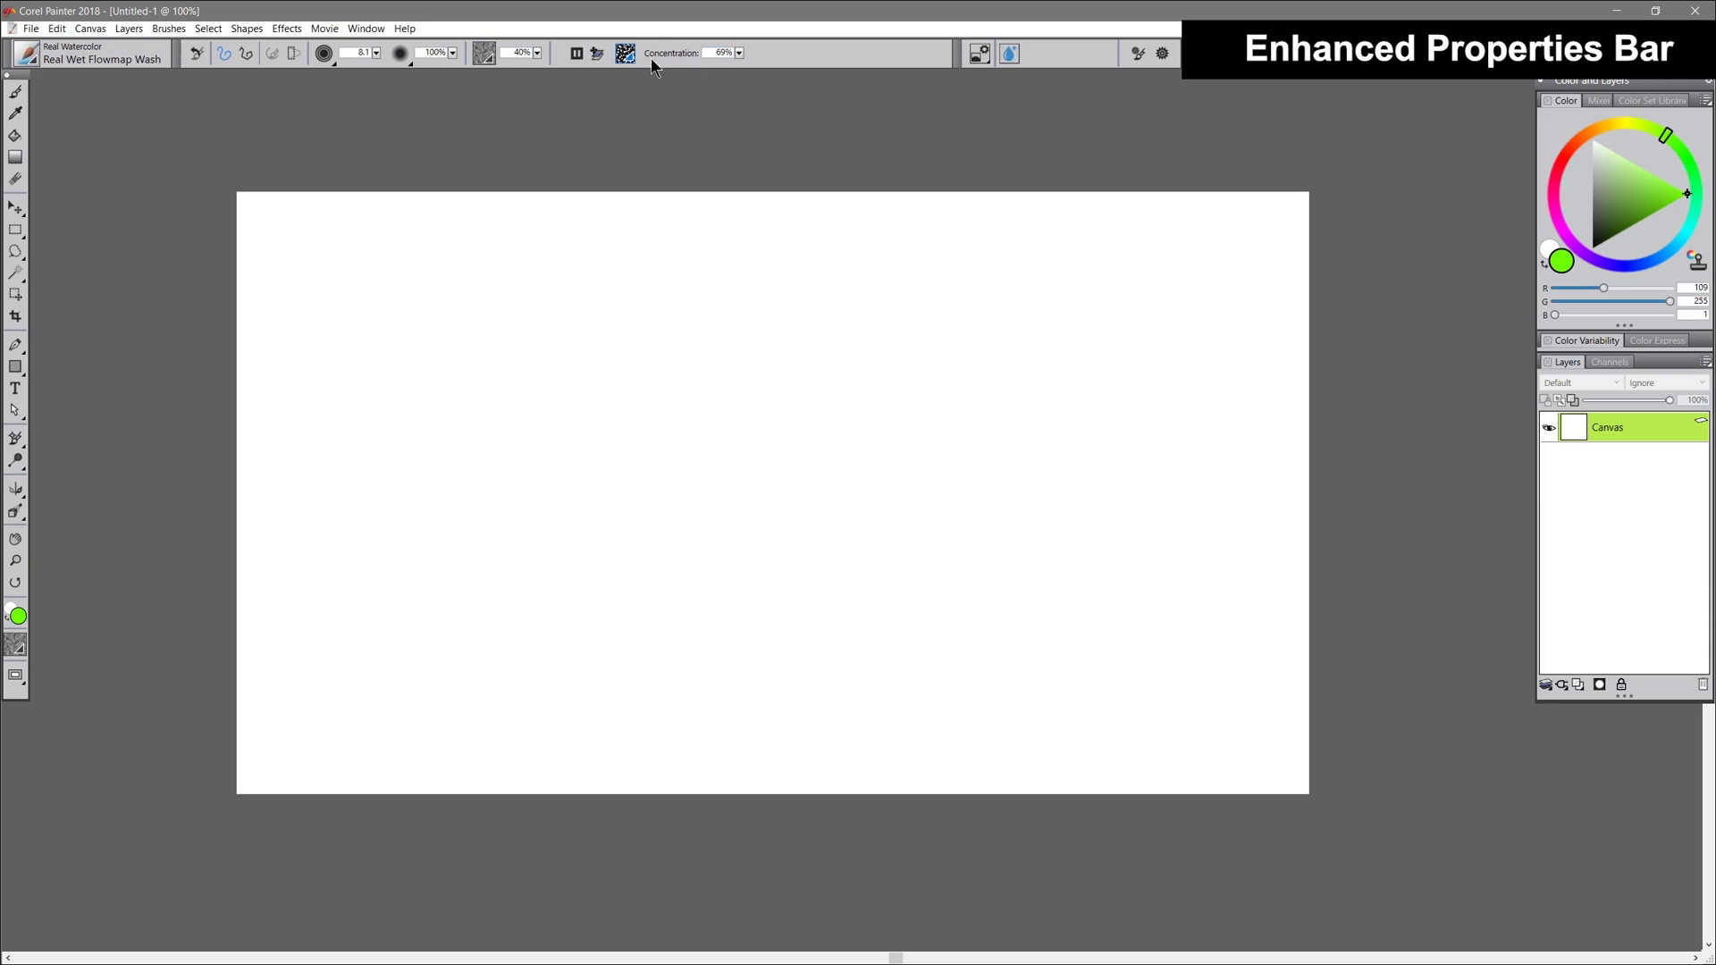
{"action": "left_click", "coordinate": [1012, 53]}
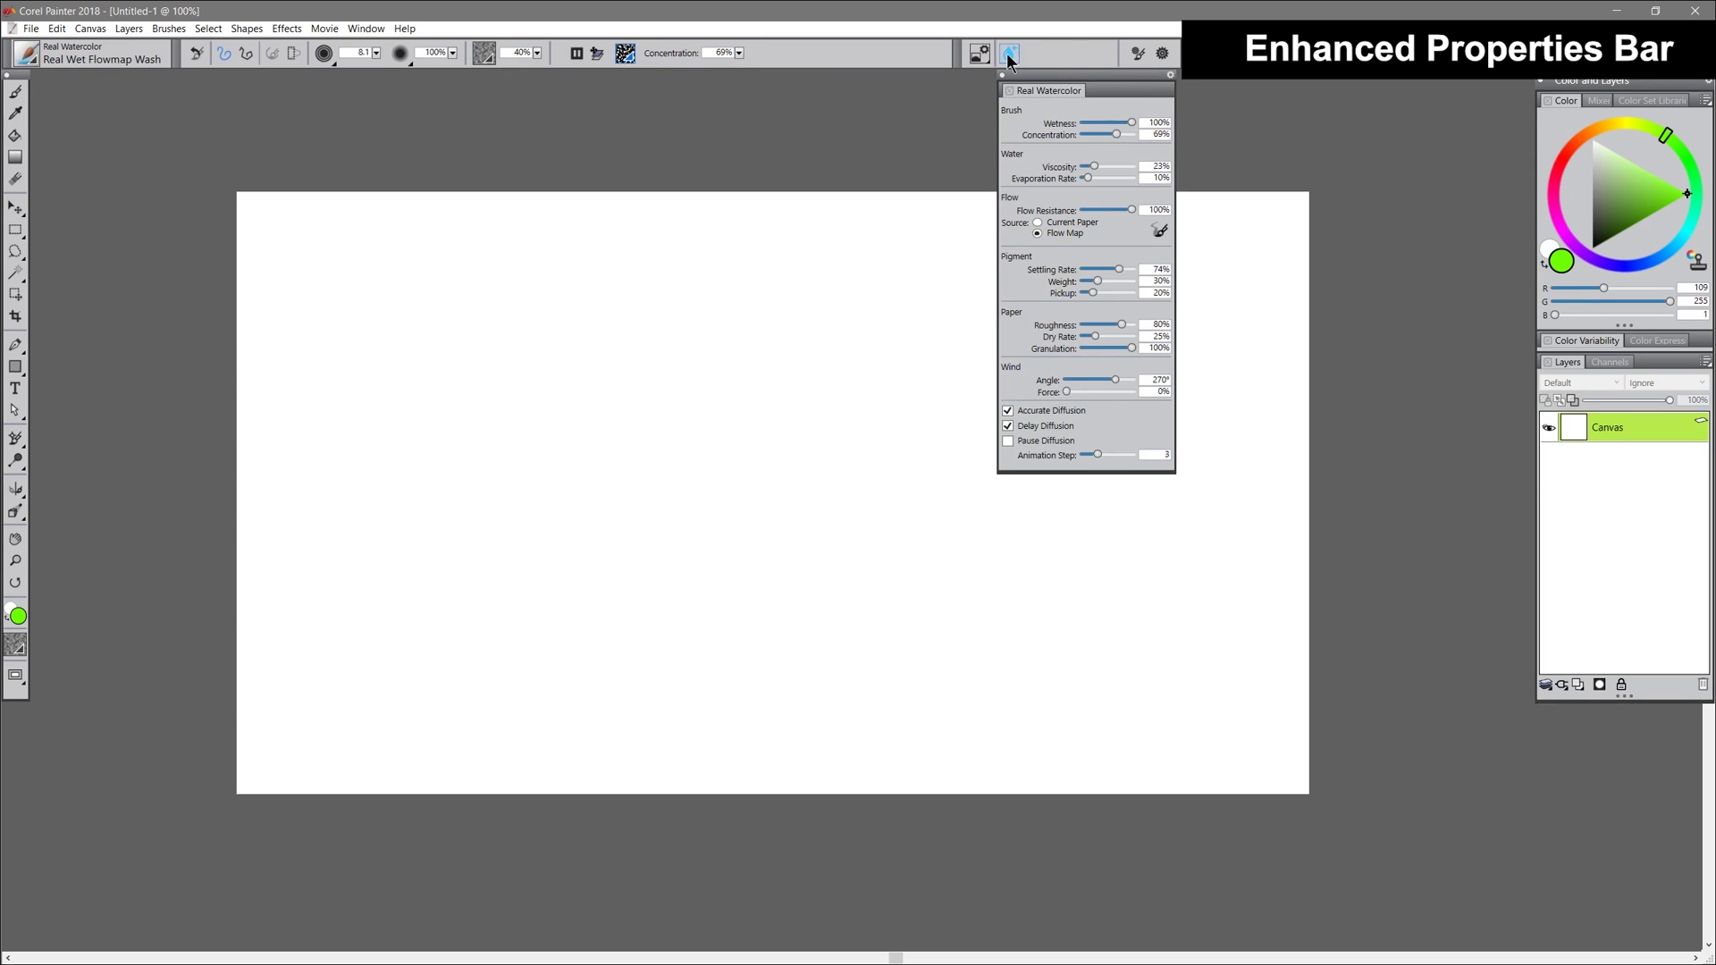
{"action": "left_click", "coordinate": [1008, 55]}
Step: Select a Dynamic Speckles bristle brush and display its RealBristle settings
{"action": "left_click", "coordinate": [95, 54]}
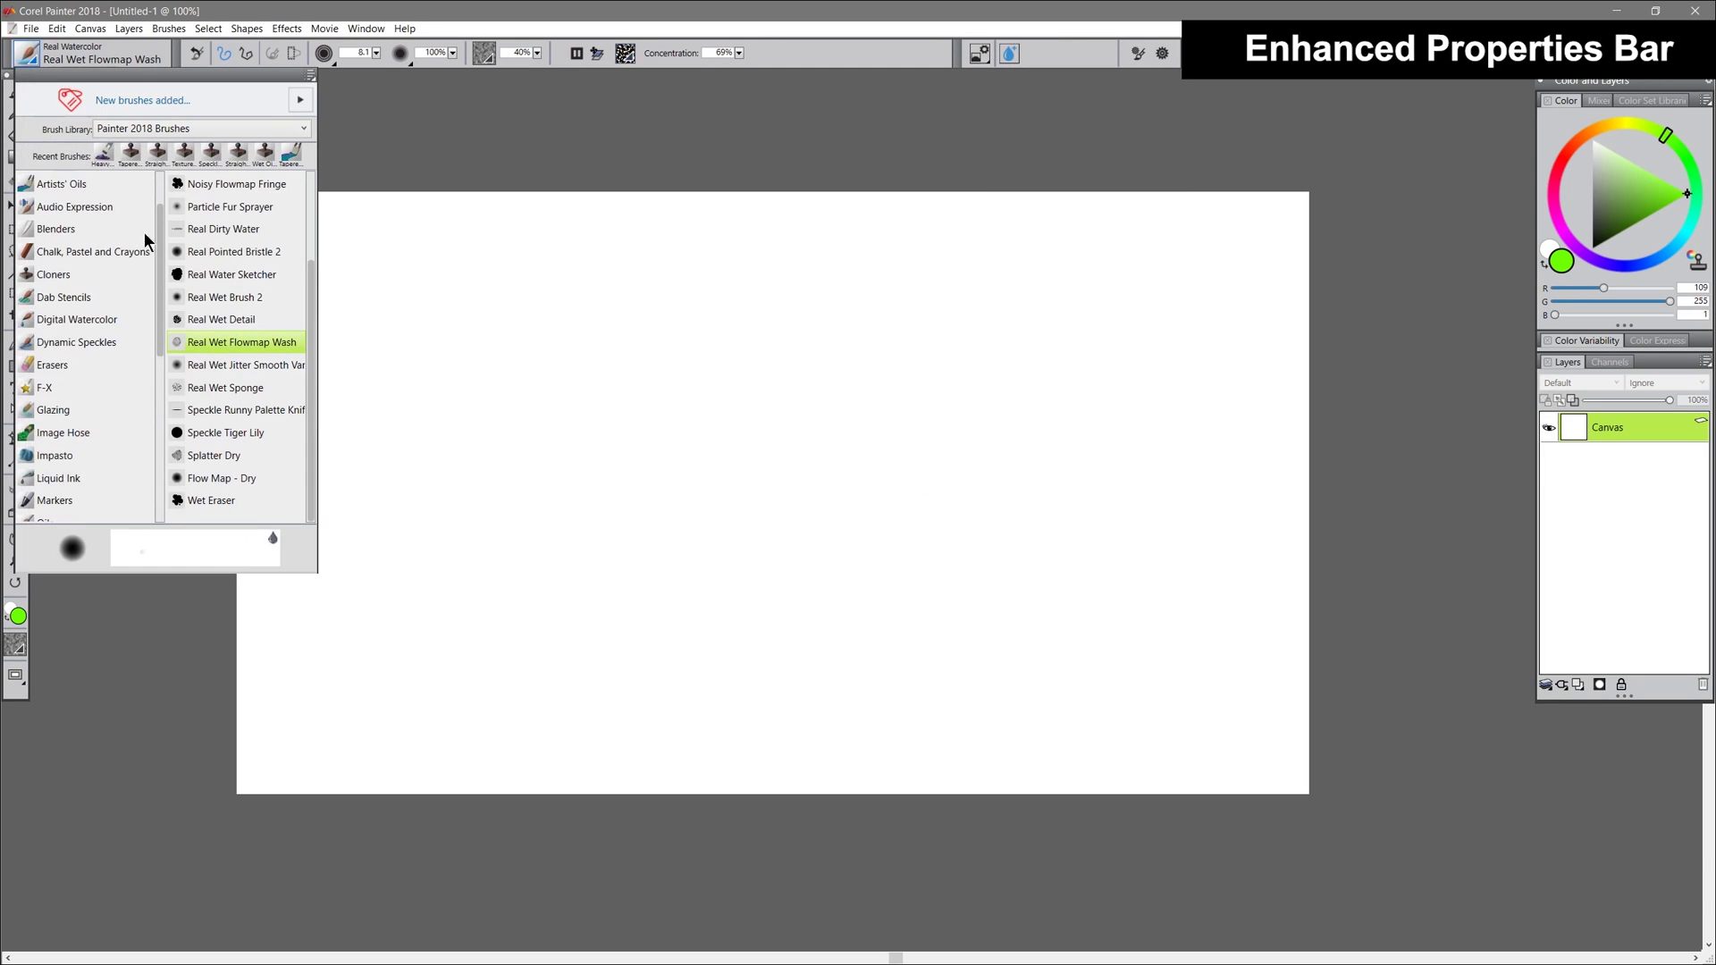
{"action": "left_click", "coordinate": [458, 94]}
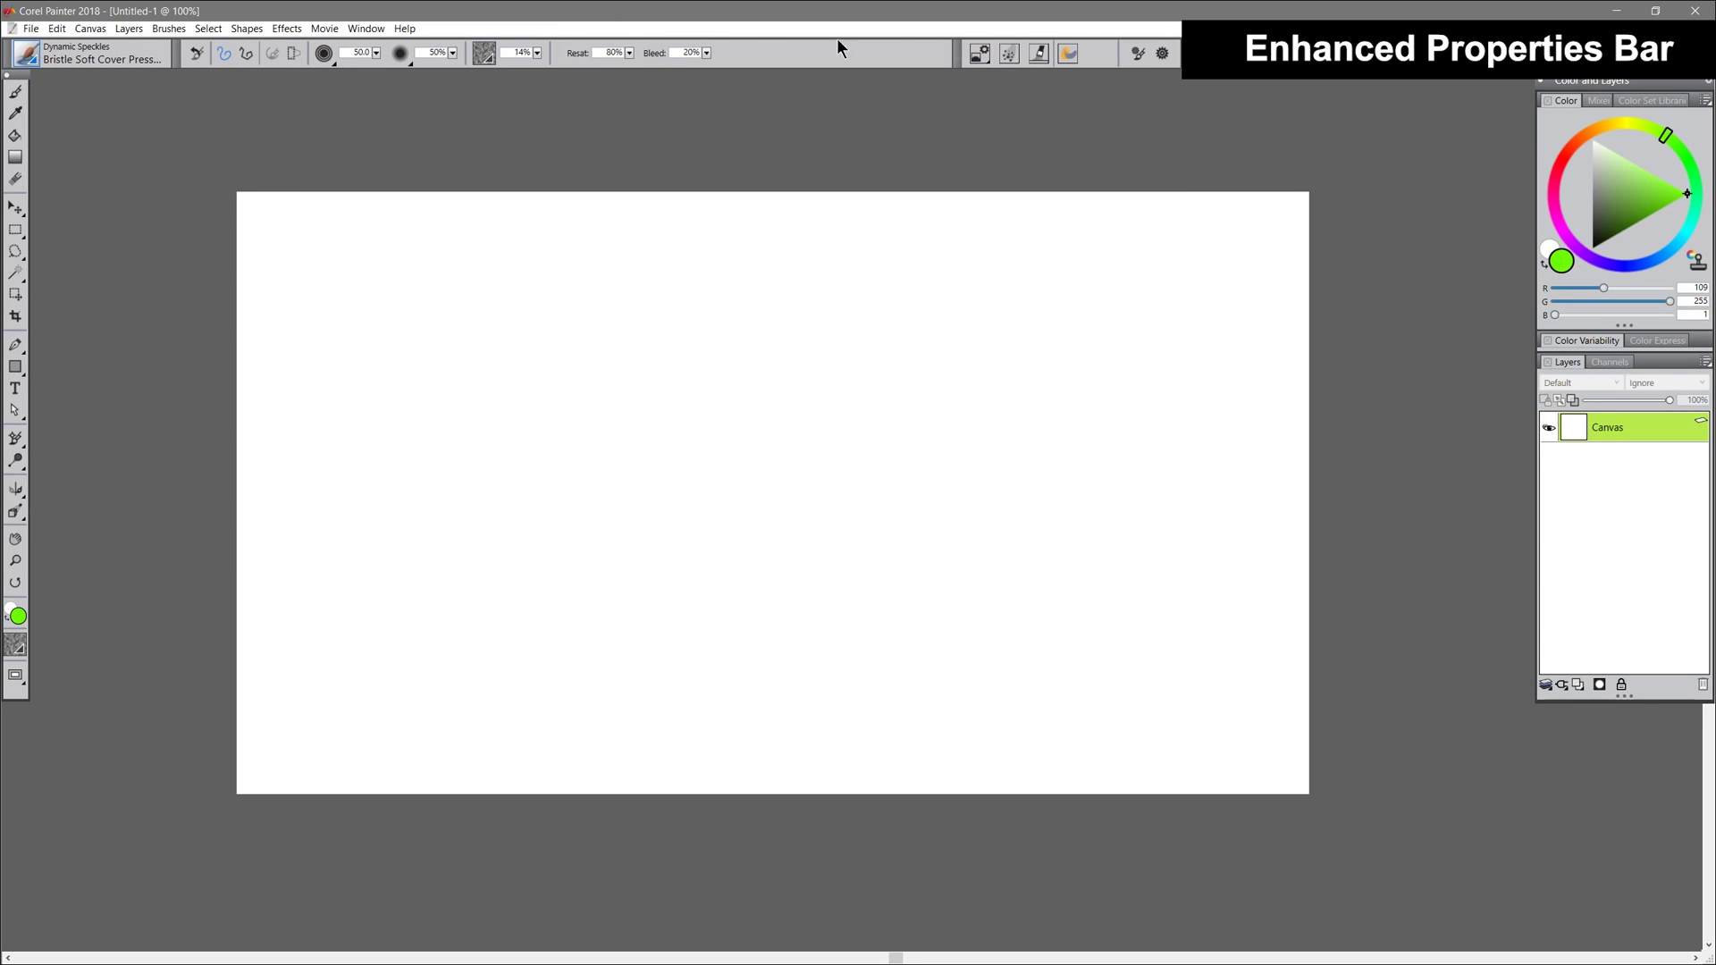
{"action": "left_click", "coordinate": [1008, 53]}
{"action": "left_click", "coordinate": [1008, 54]}
{"action": "left_click", "coordinate": [1043, 57]}
{"action": "left_click", "coordinate": [1042, 56]}
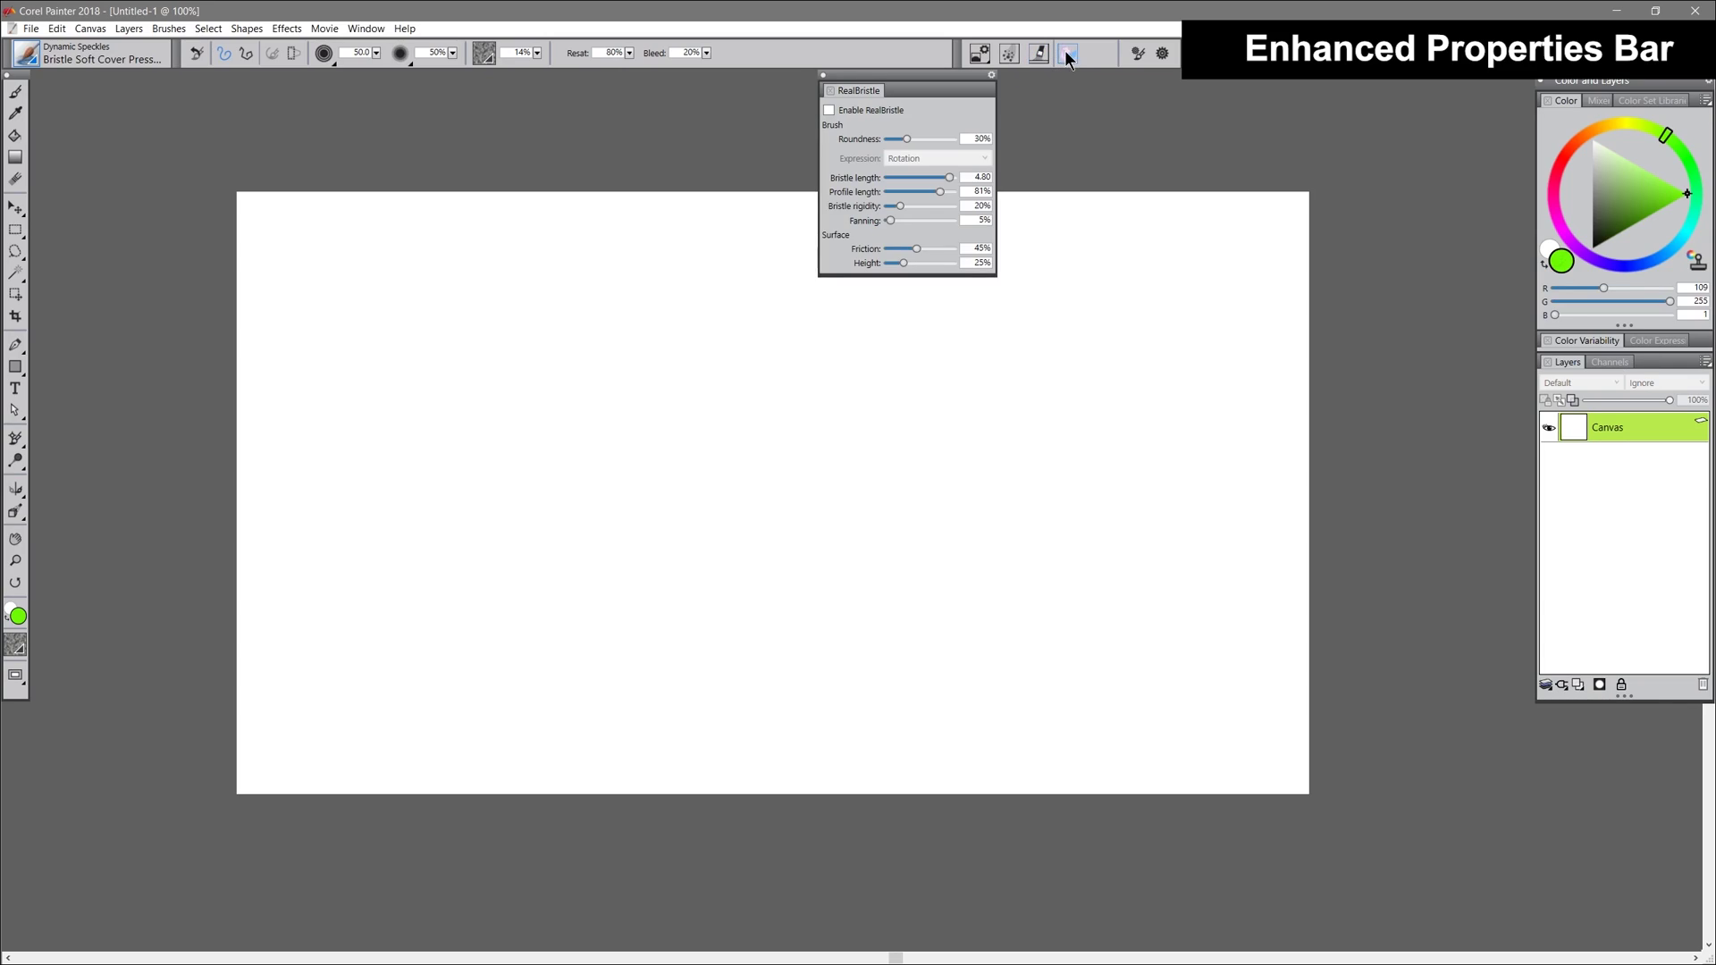